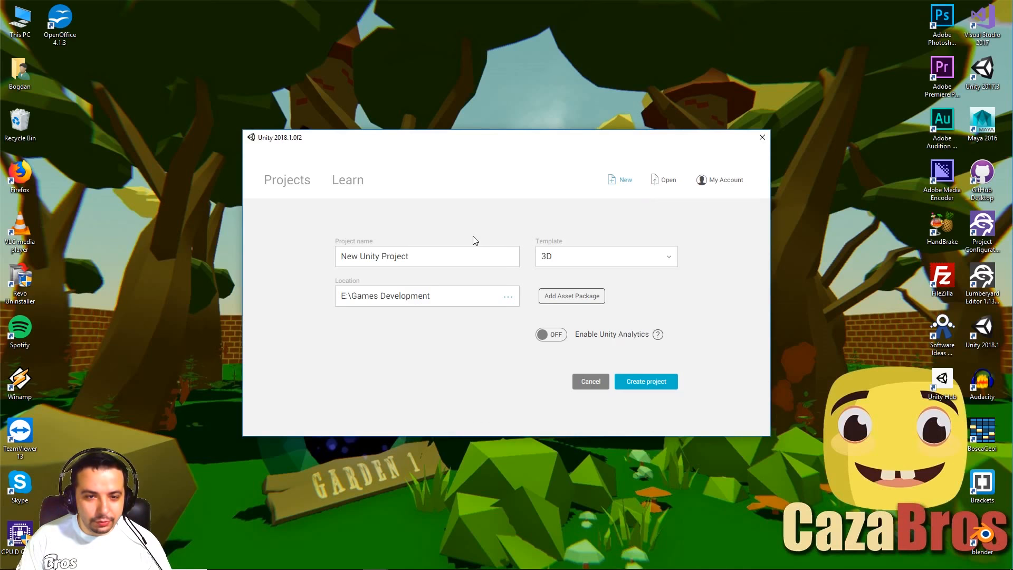
# Step: Create a project named HologramShaderProject from the Lightweight RP (Preview) template and start a new empty scene in it
pyautogui.click(590, 257)
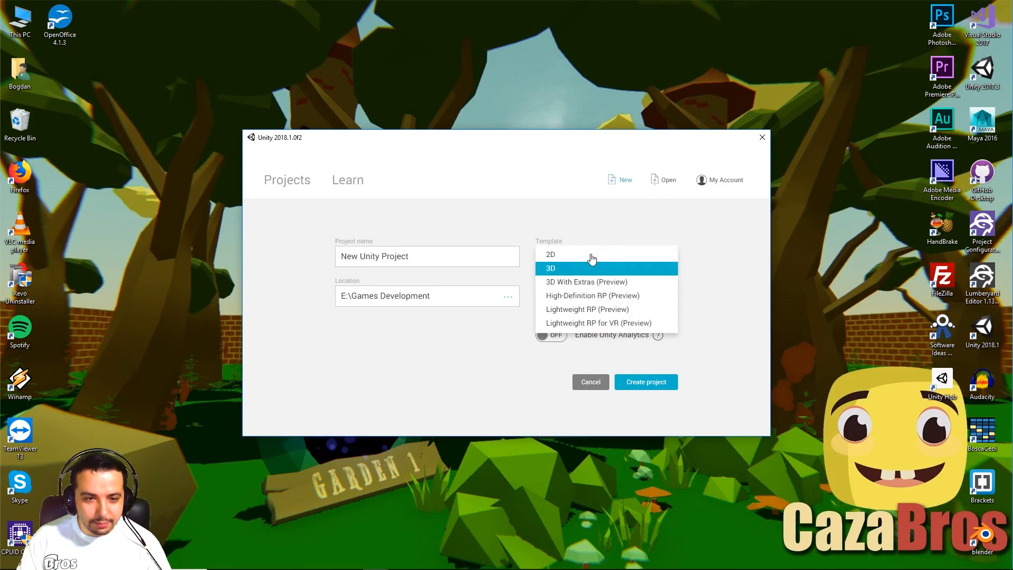
pyautogui.click(609, 314)
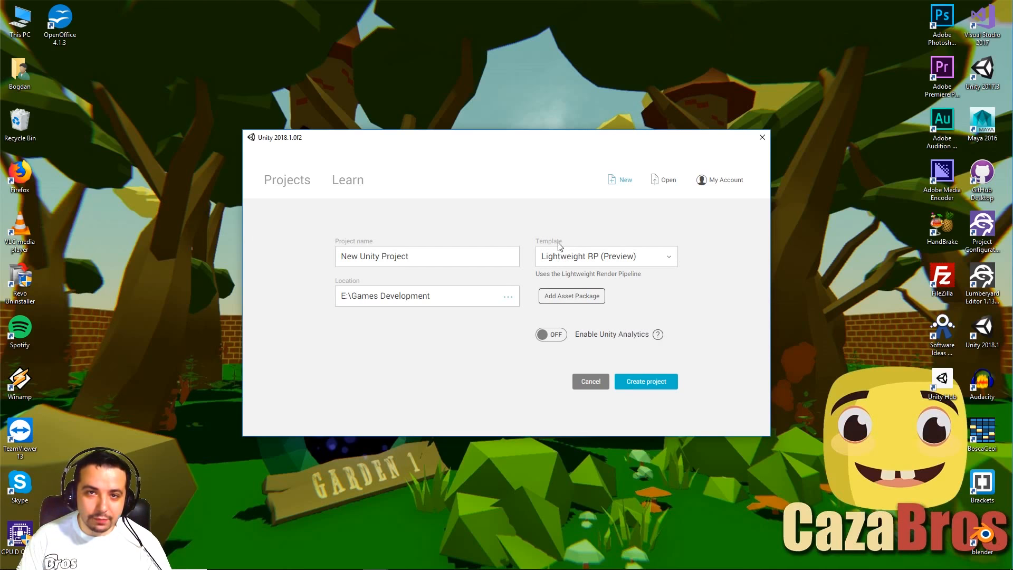
pyautogui.click(445, 257)
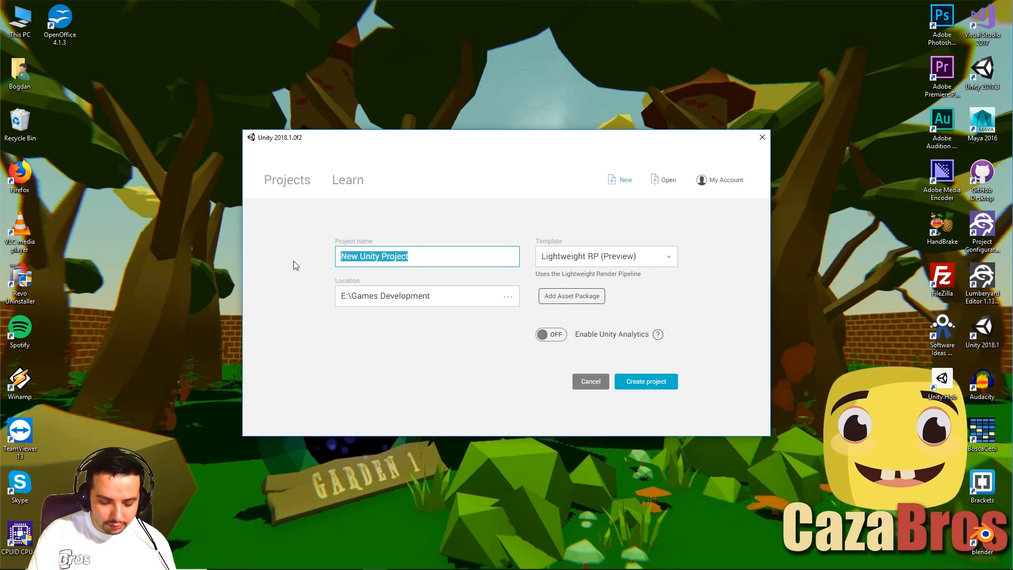
pyautogui.write('Hologra')
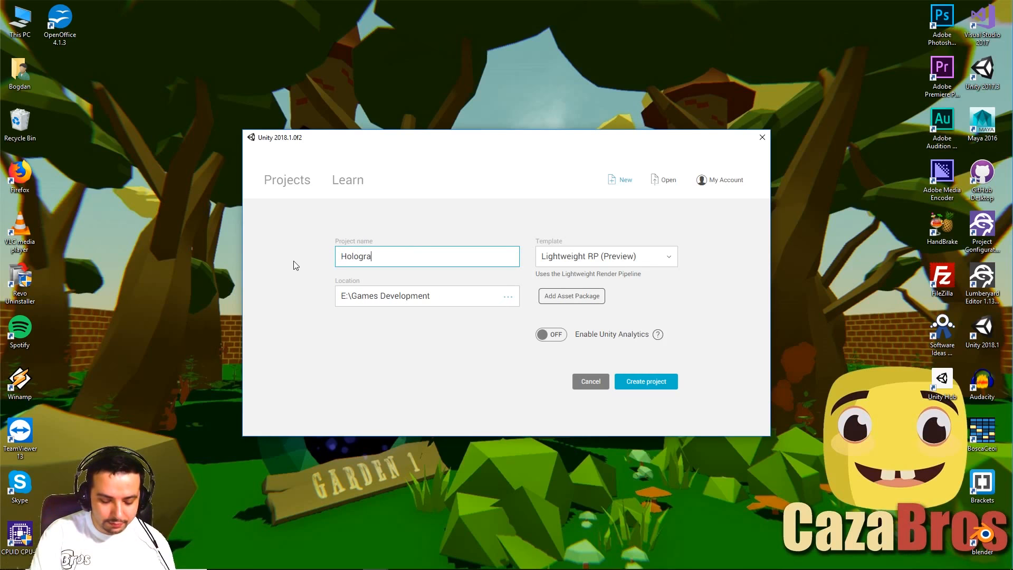
pyautogui.write('mSha')
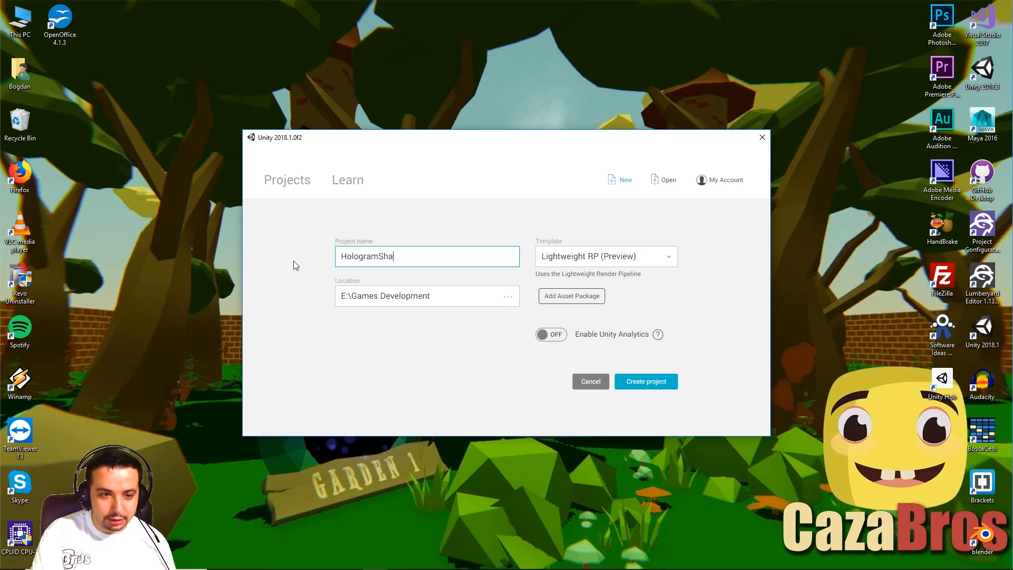
pyautogui.write('derProject')
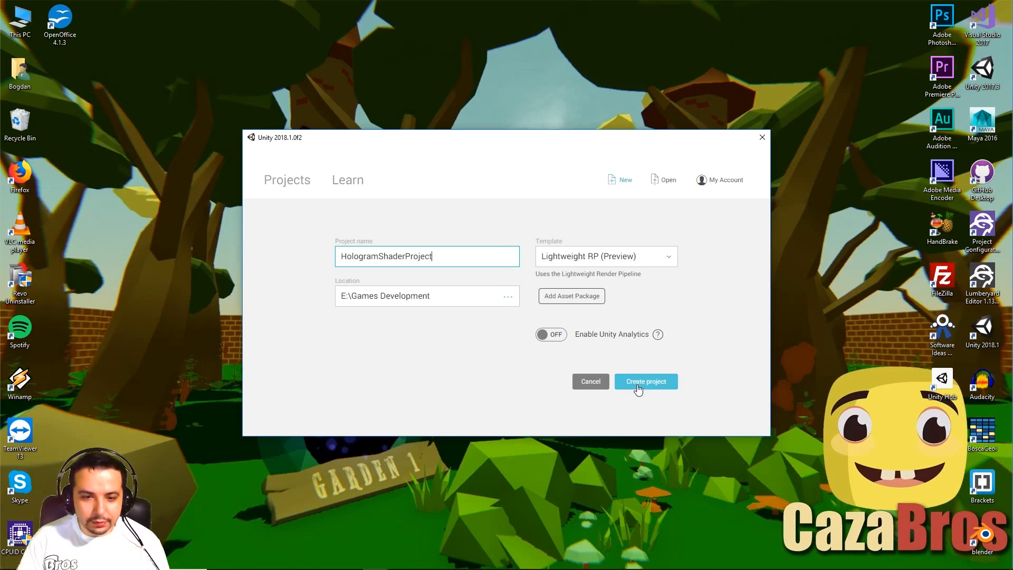
pyautogui.click(666, 381)
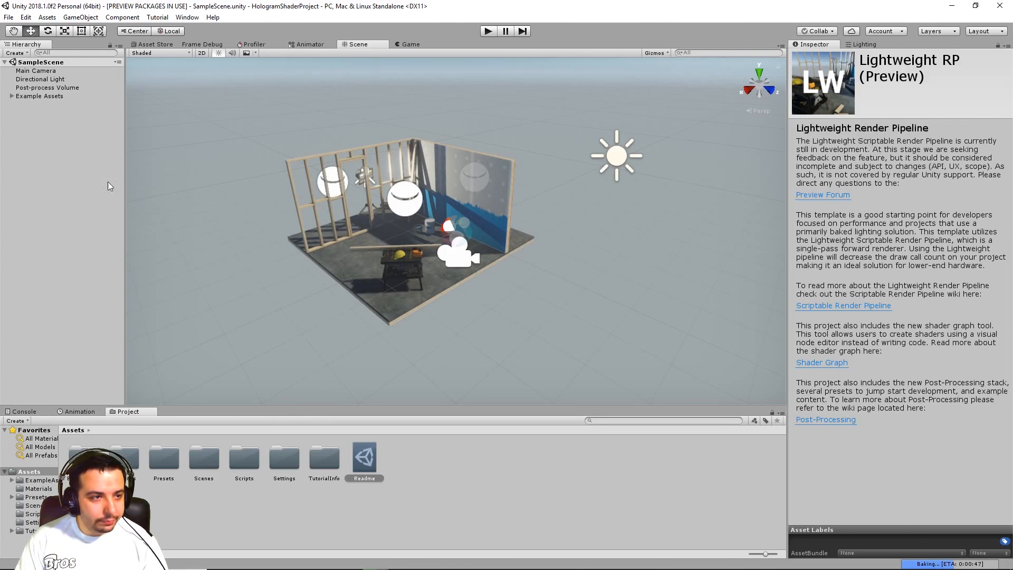
pyautogui.click(9, 17)
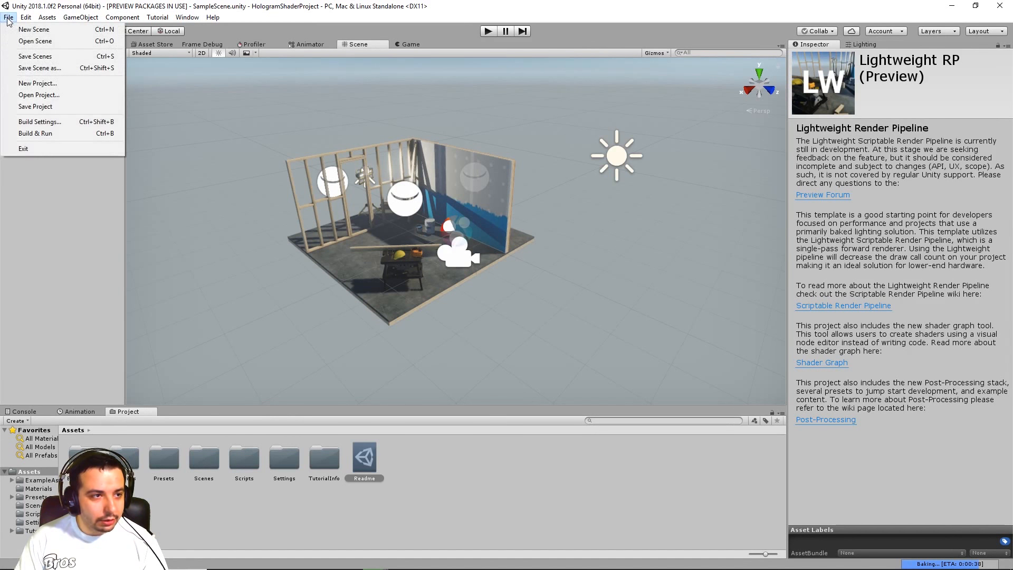
pyautogui.click(34, 30)
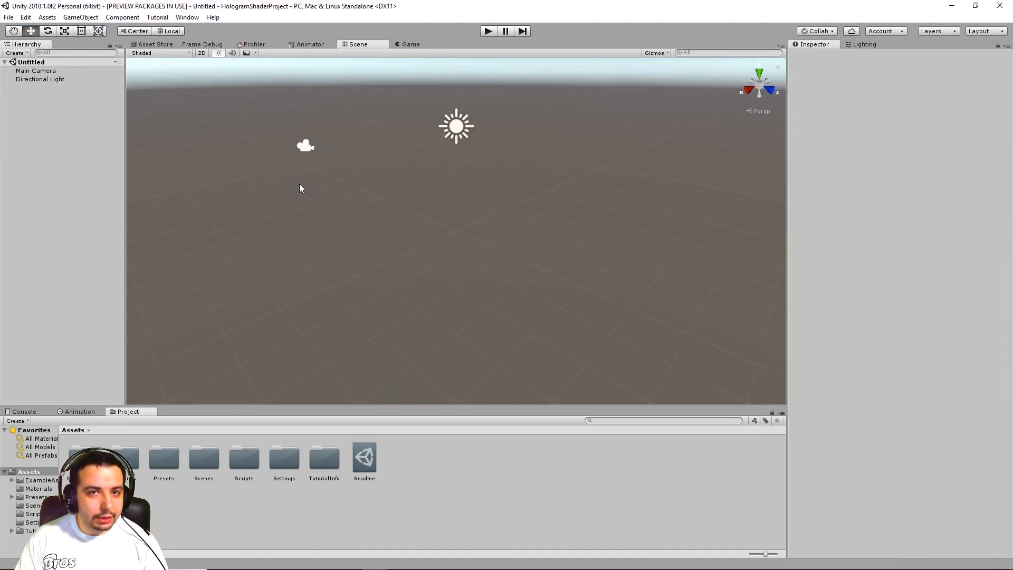
# Step: Update the project's lightweight render pipeline package to version 1.1.10-preview
pyautogui.click(187, 18)
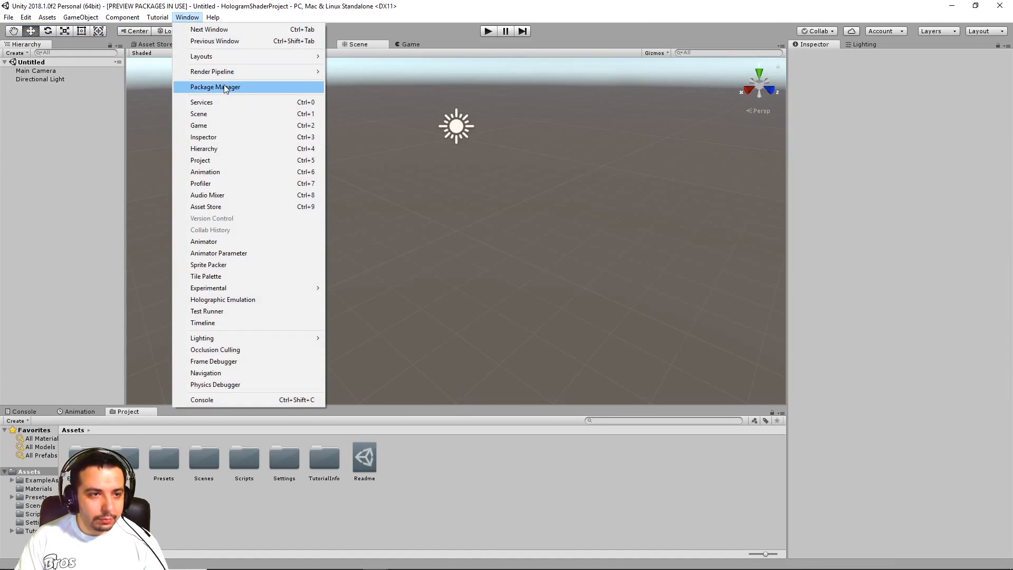
pyautogui.click(223, 86)
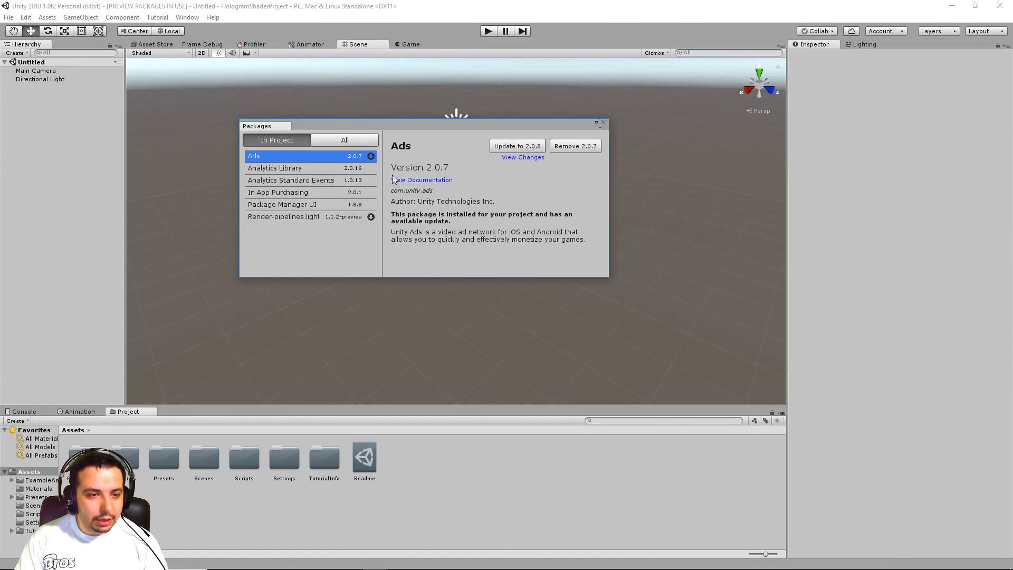
pyautogui.click(284, 218)
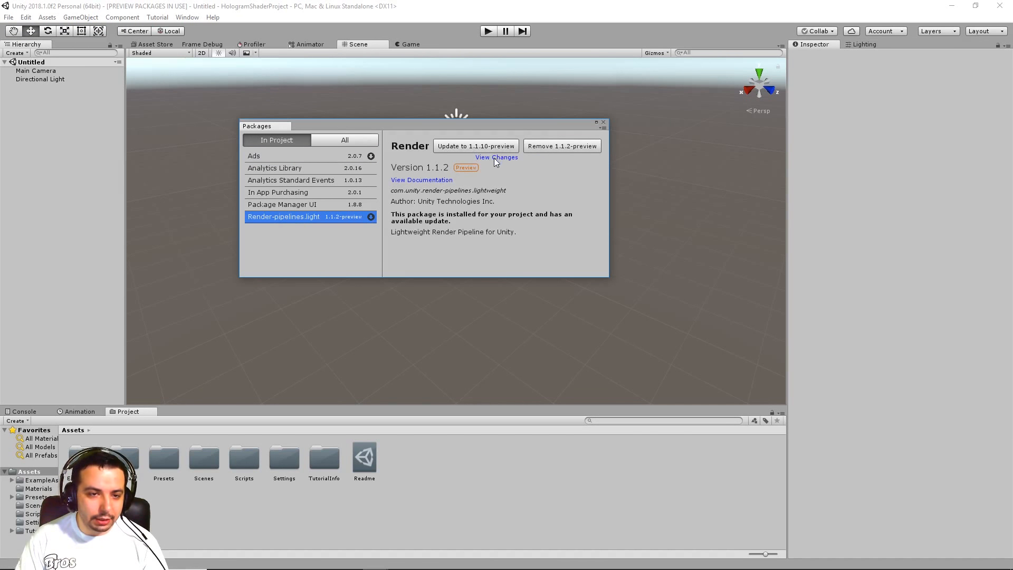
pyautogui.click(476, 147)
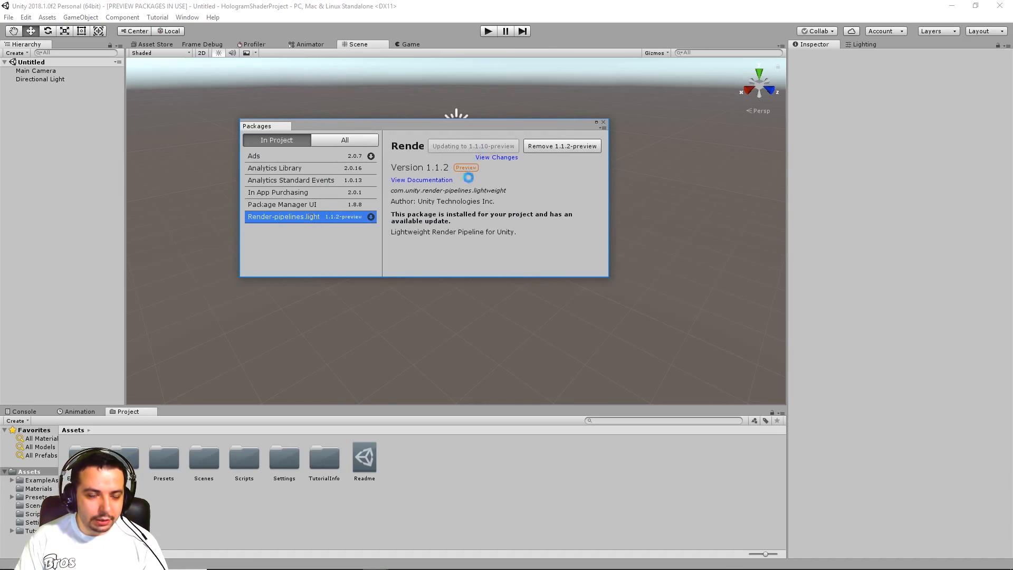
pyautogui.click(603, 122)
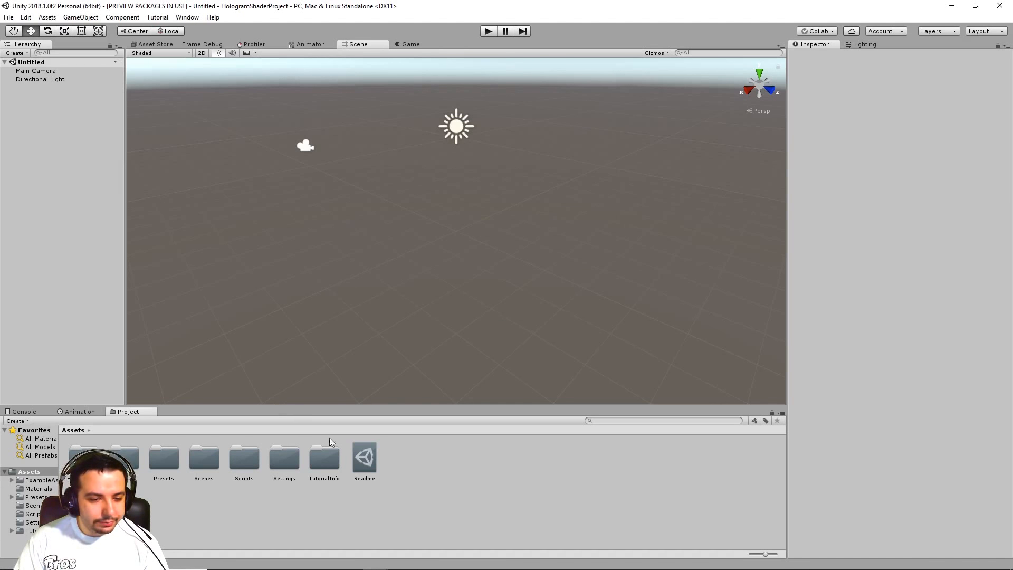
# Step: Create a Props folder in Assets and import the asteroid, HoloProjector and Mars models with their textures into it
pyautogui.rightClick(175, 515)
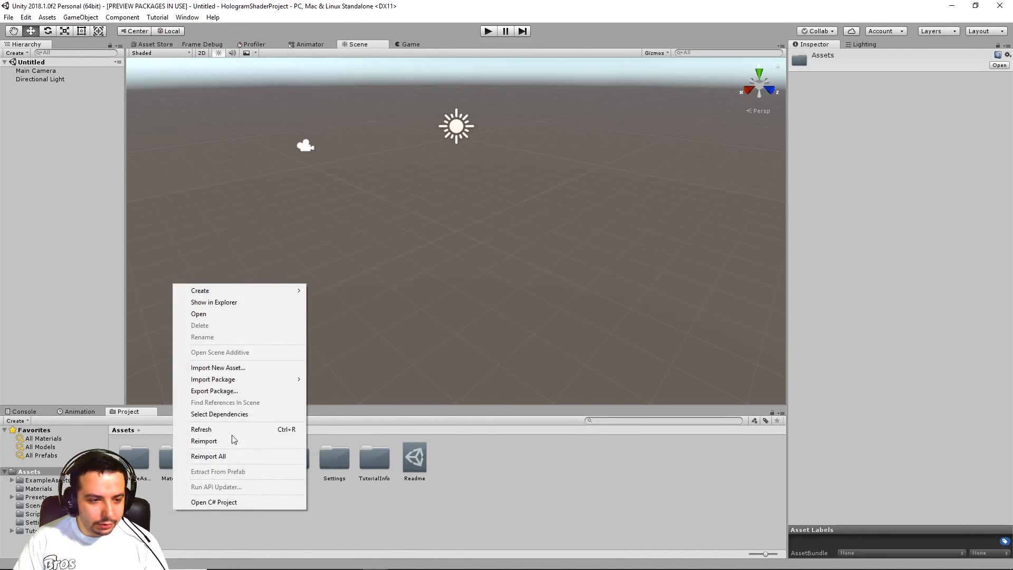
pyautogui.moveTo(296, 291)
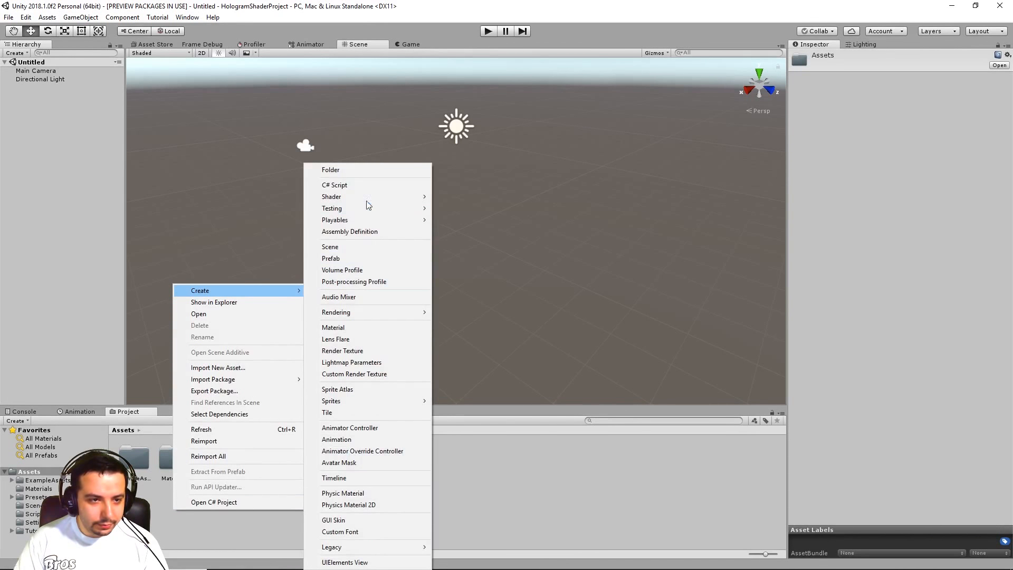
pyautogui.click(366, 169)
pyautogui.write('P')
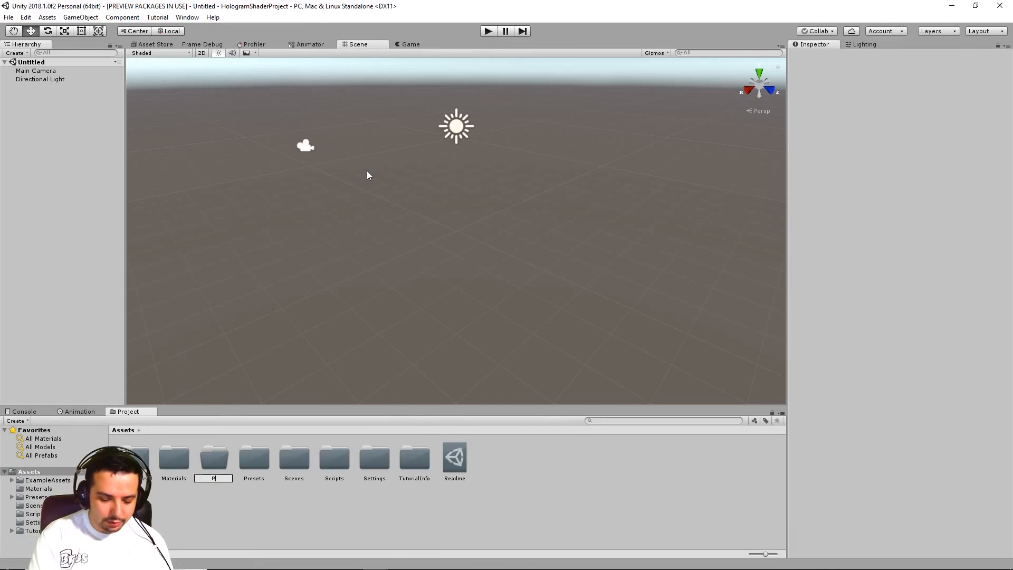
pyautogui.write('rops')
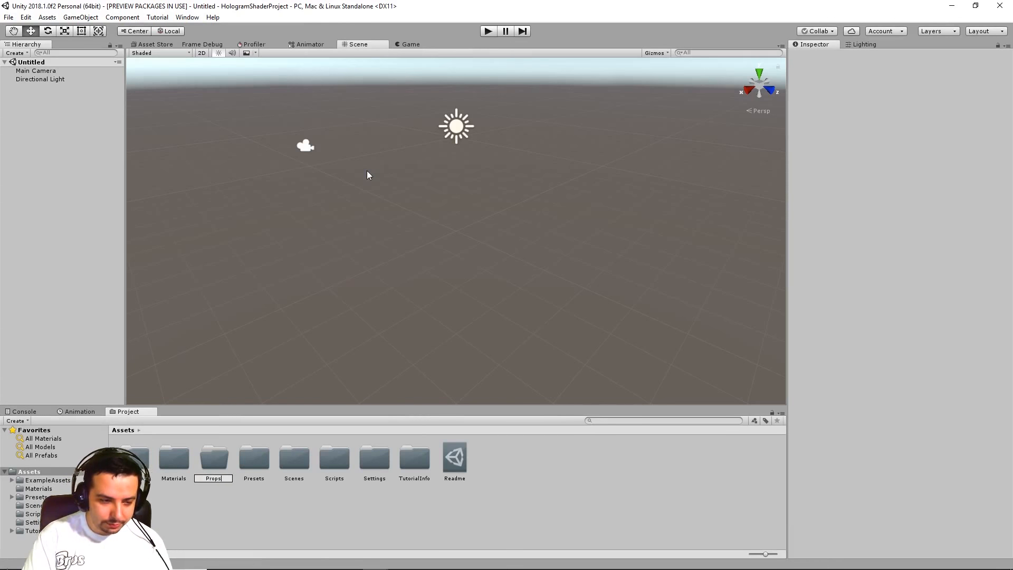
pyautogui.press('Return')
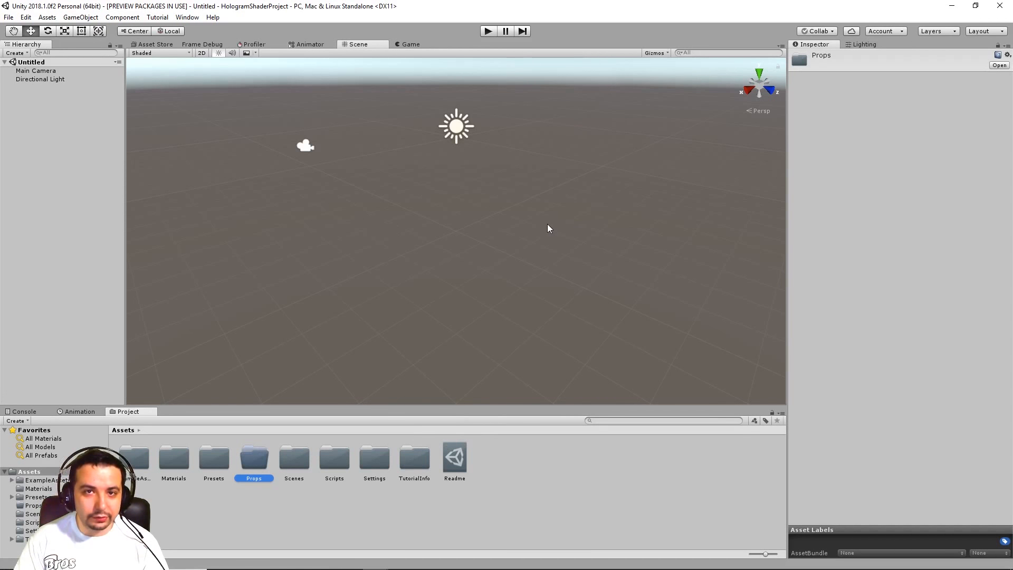
pyautogui.doubleClick(254, 459)
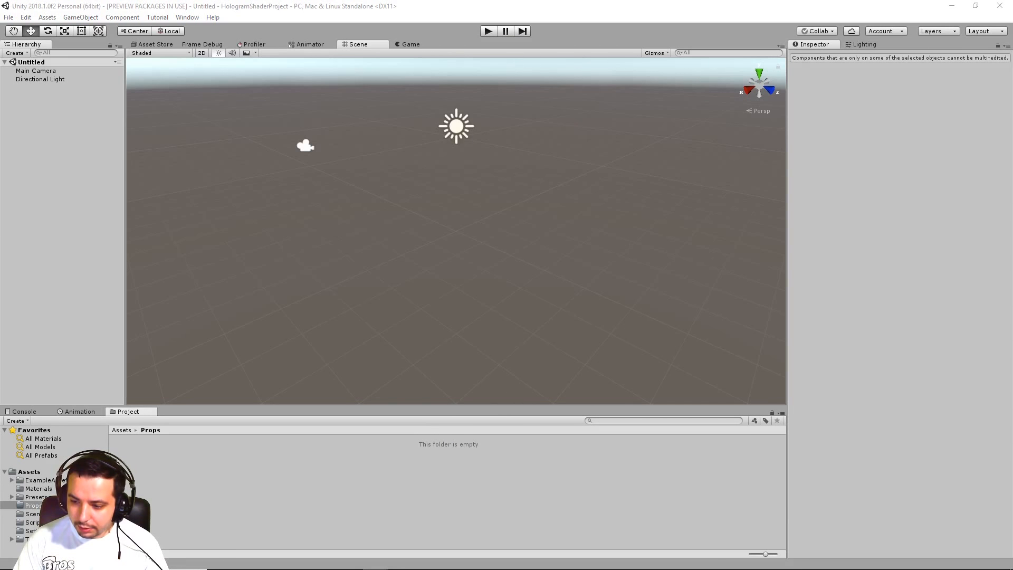
pyautogui.moveTo(620, 544); pyautogui.dragTo(373, 489)
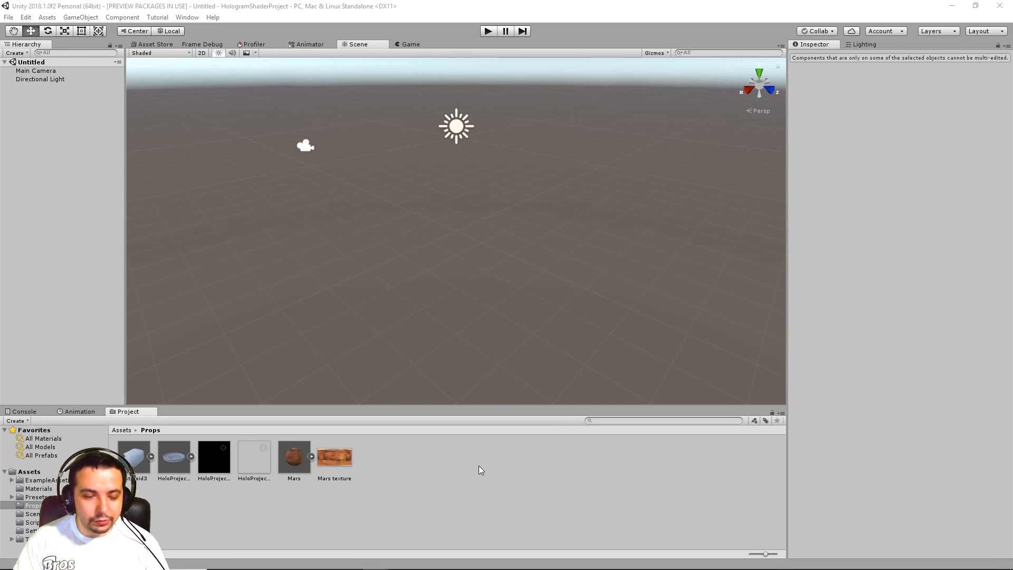
# Step: Add the Gravity script to the Scripts folder and view its code
pyautogui.click(31, 521)
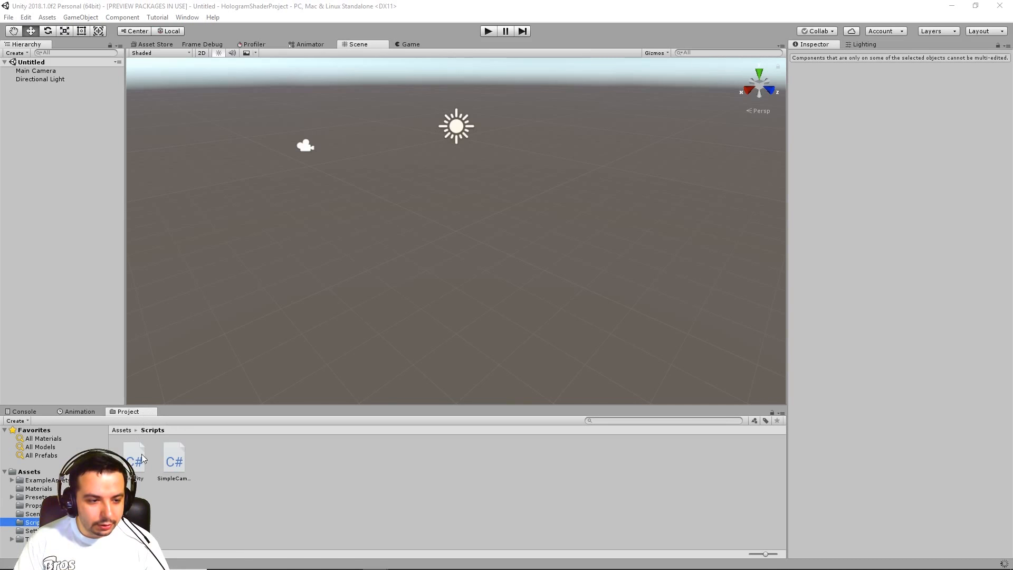
pyautogui.click(134, 461)
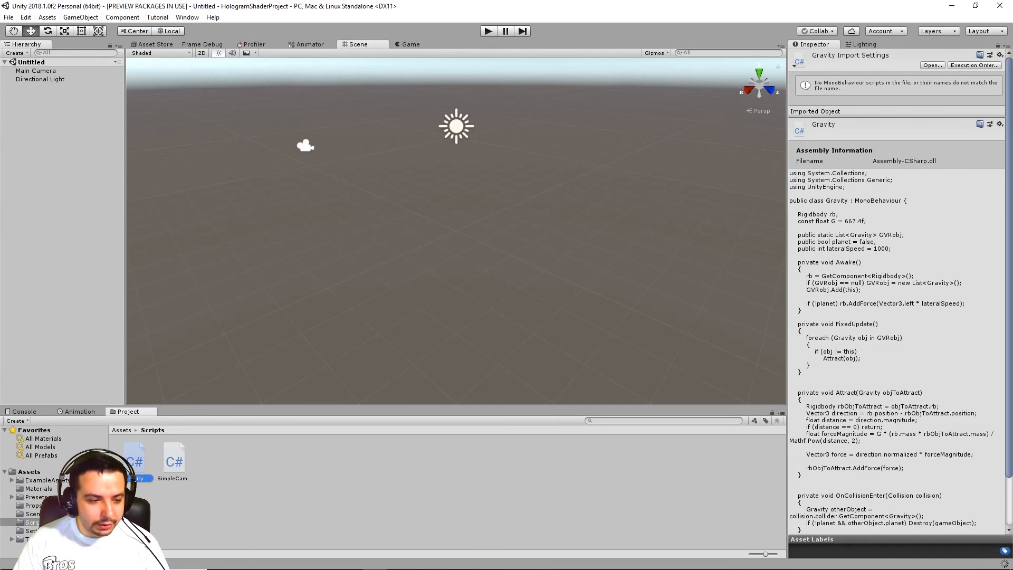
# Step: Place the HoloProjector model from Props in the scene and scale it up uniformly to about 23.56
pyautogui.click(33, 505)
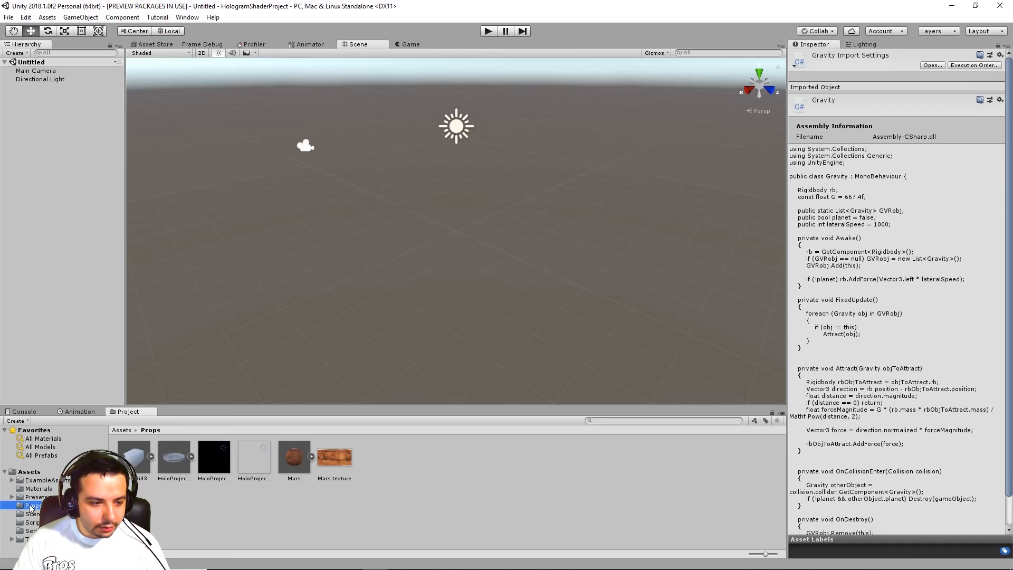
pyautogui.moveTo(174, 462); pyautogui.dragTo(491, 267)
pyautogui.press('f')
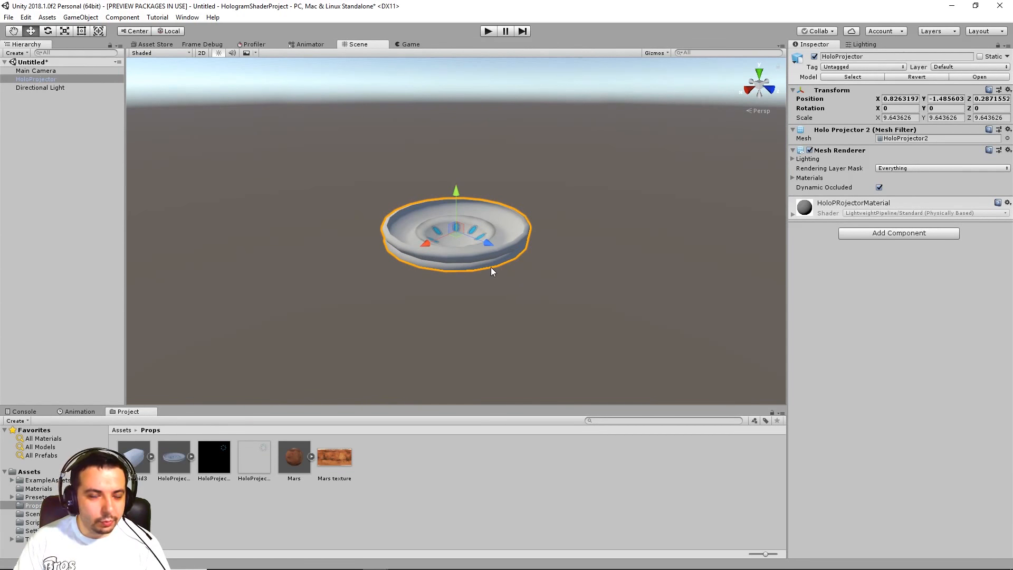
pyautogui.press('r')
pyautogui.press('t')
pyautogui.press('r')
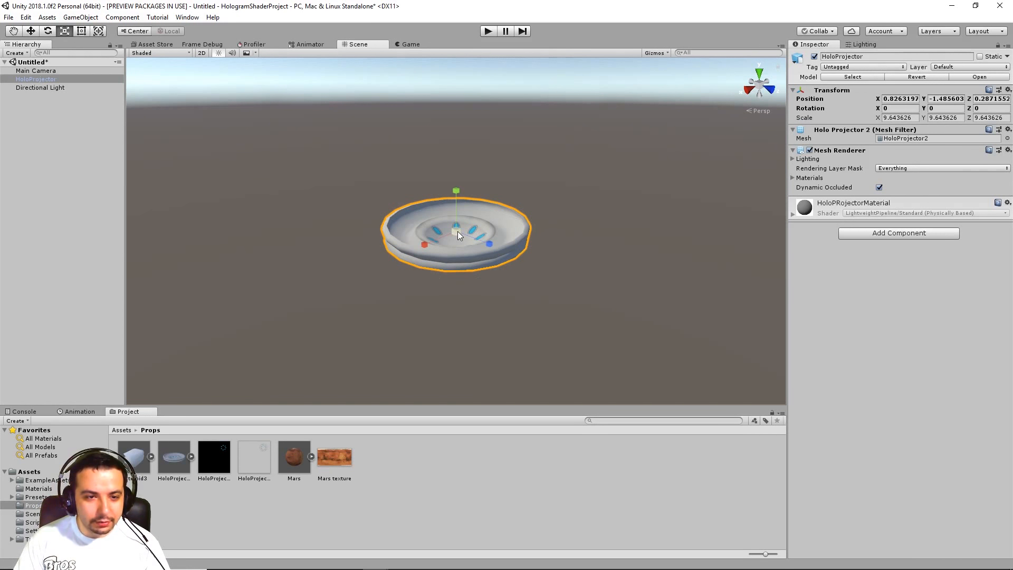
pyautogui.moveTo(458, 235); pyautogui.dragTo(530, 257)
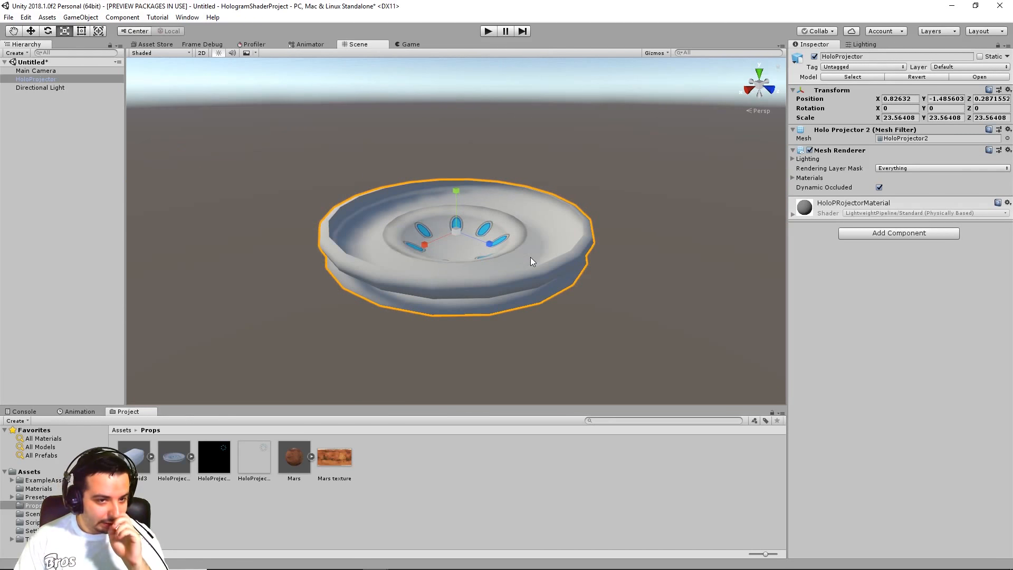
pyautogui.scroll(-2, 470, 317)
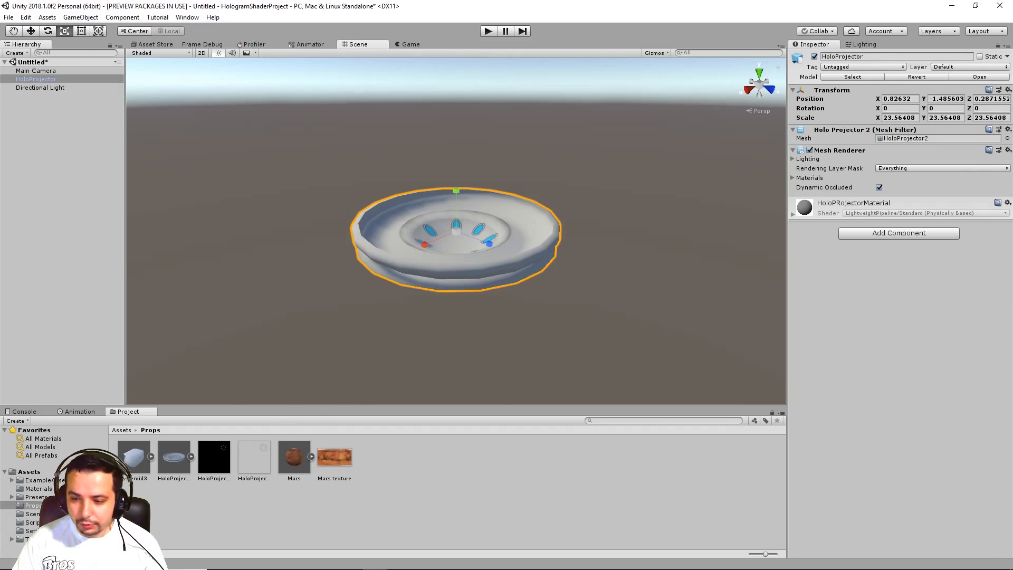
# Step: Extract the Asteroid3 model's embedded material into the Props folder
pyautogui.click(176, 457)
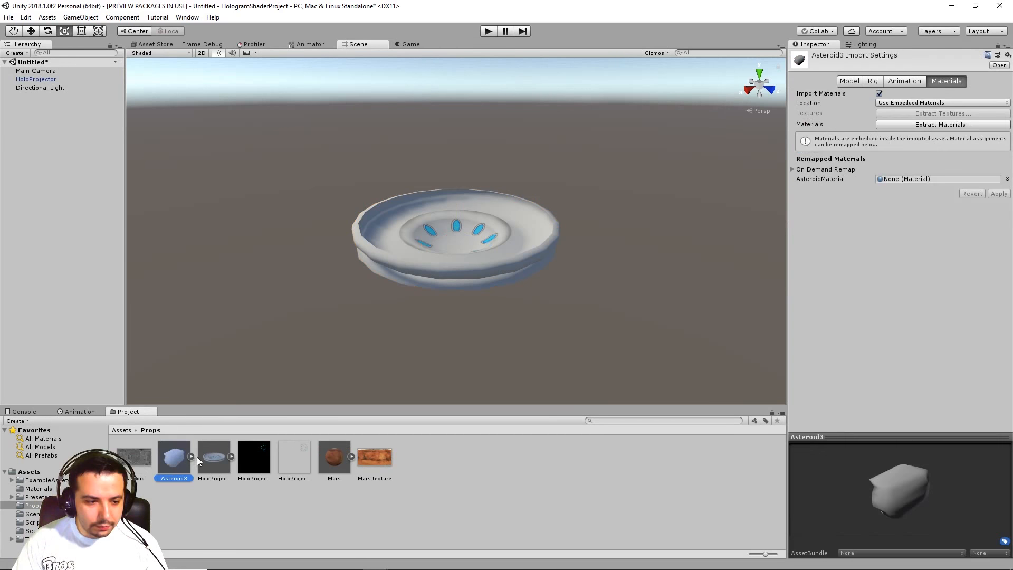
pyautogui.click(961, 124)
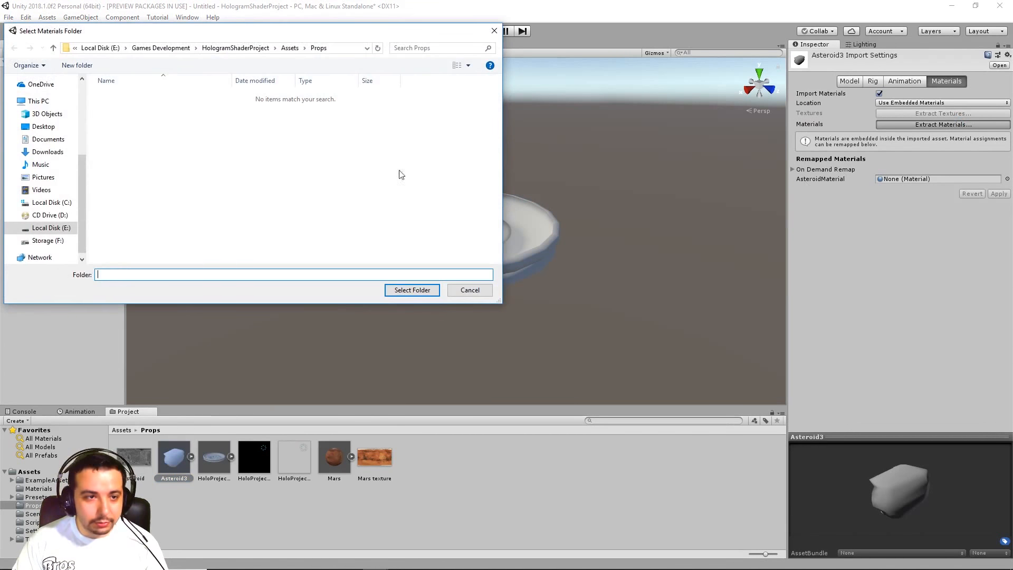
pyautogui.click(412, 292)
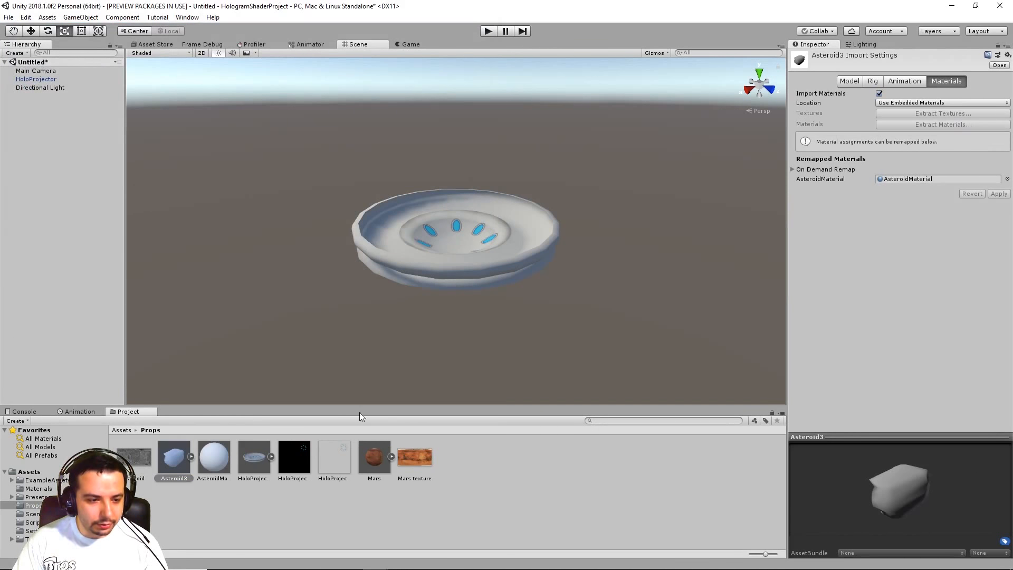
# Step: Extract the Mars model's embedded material into the Props folder and select the extracted MarsMaterial
pyautogui.click(392, 456)
pyautogui.click(354, 457)
pyautogui.click(374, 457)
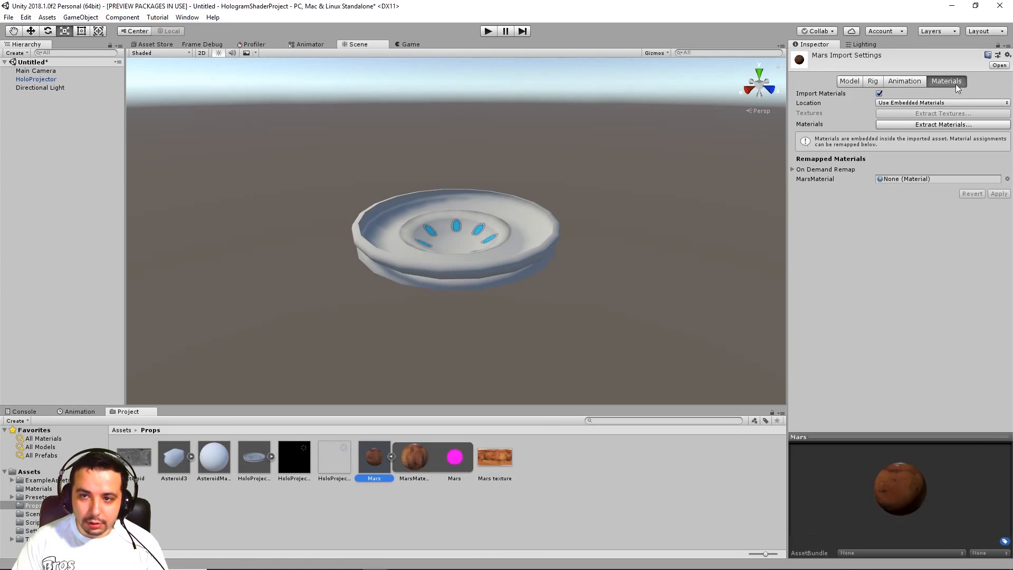
pyautogui.click(953, 127)
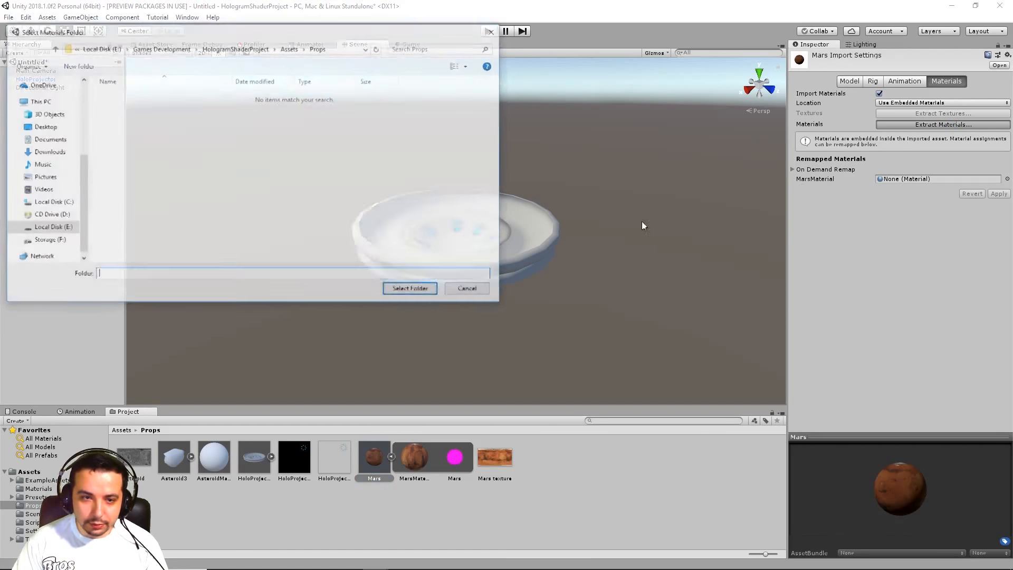
pyautogui.click(415, 290)
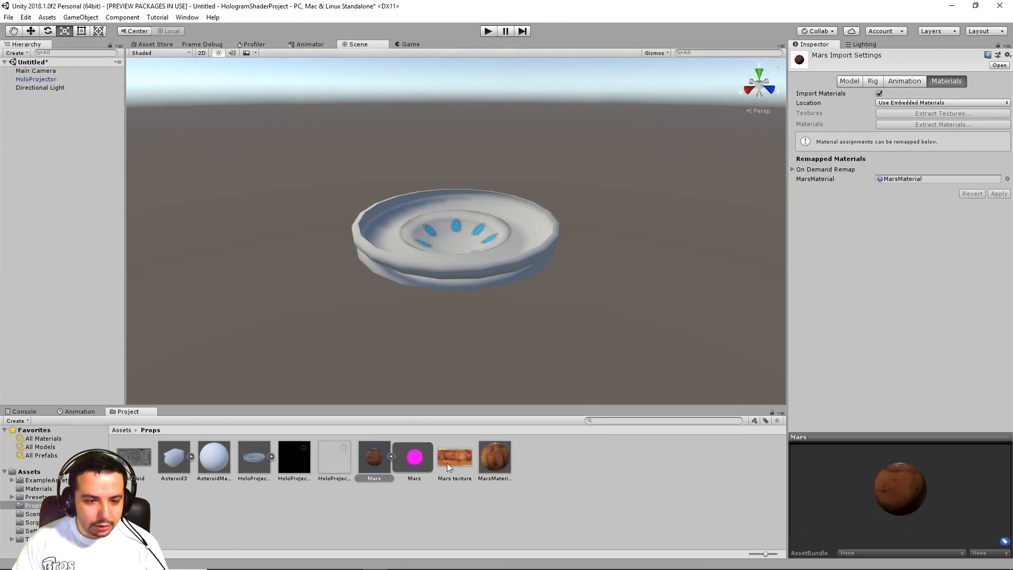
pyautogui.click(492, 454)
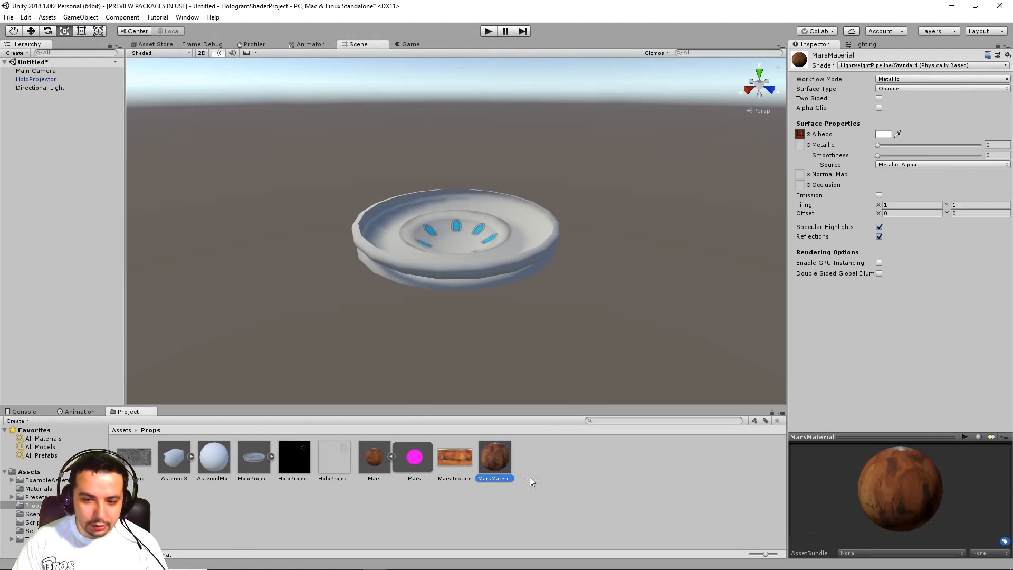
# Step: Extract the HoloProjector model's embedded material into the Props folder
pyautogui.click(371, 460)
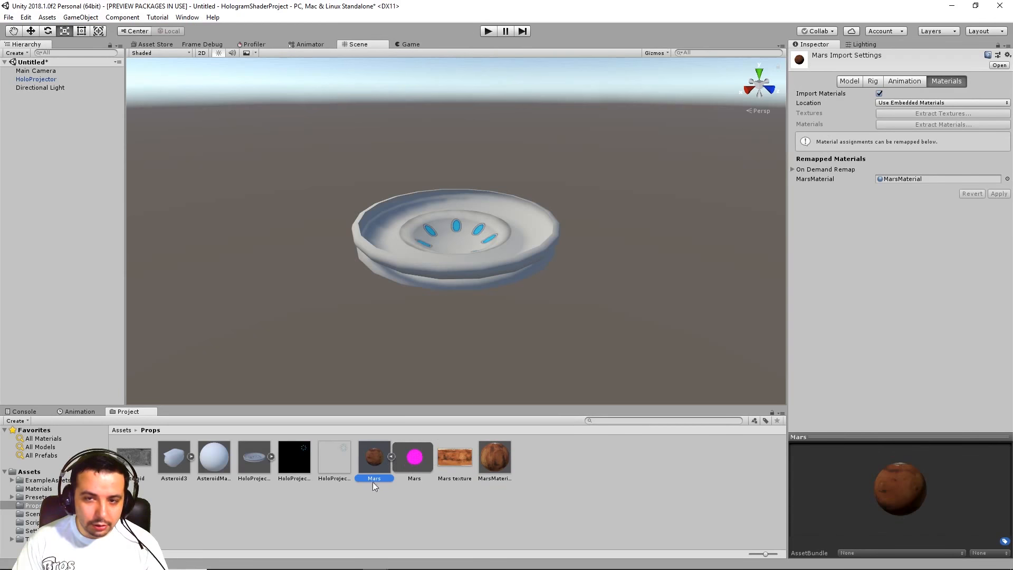
pyautogui.click(270, 456)
pyautogui.click(358, 504)
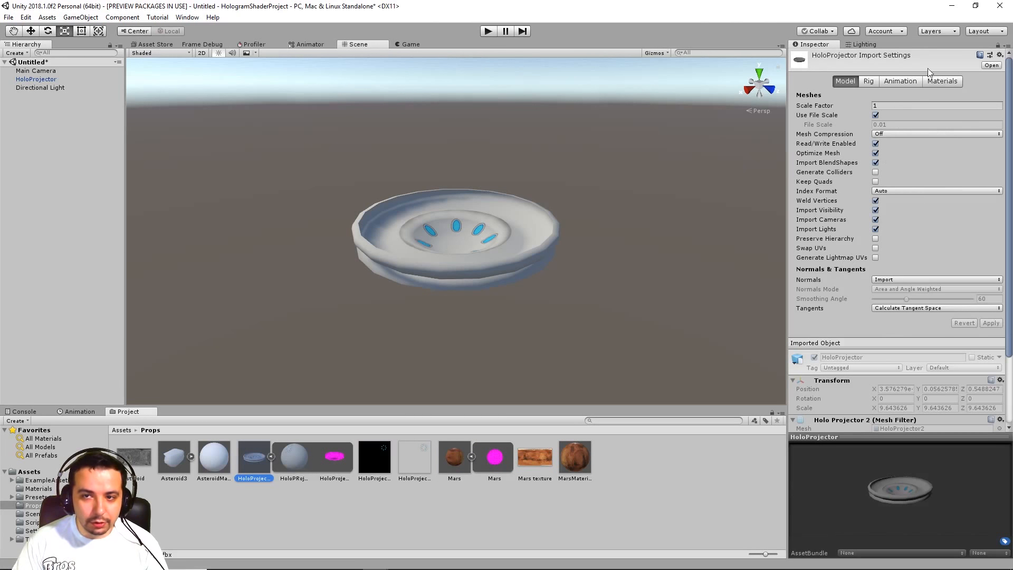
pyautogui.click(940, 83)
pyautogui.click(949, 125)
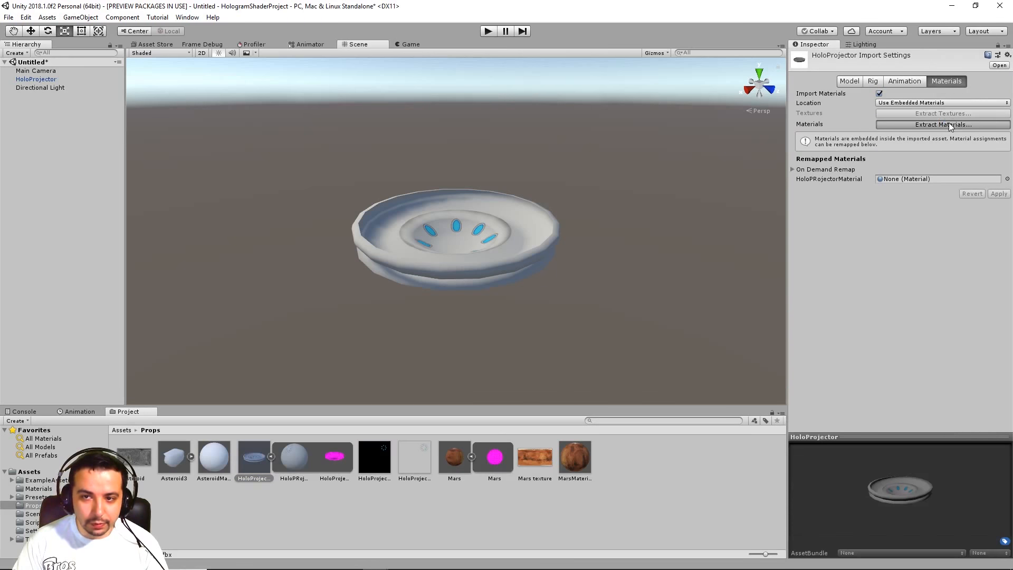
pyautogui.click(412, 289)
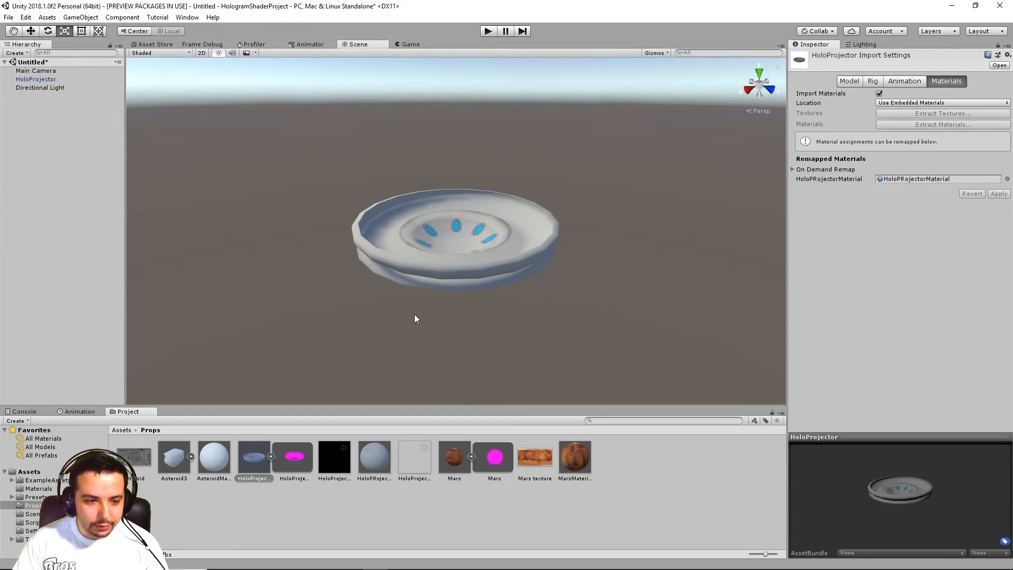
# Step: Enable emission on HoloPRojectorMaterial and assign the black HoloProjector texture as its emission map
pyautogui.click(378, 457)
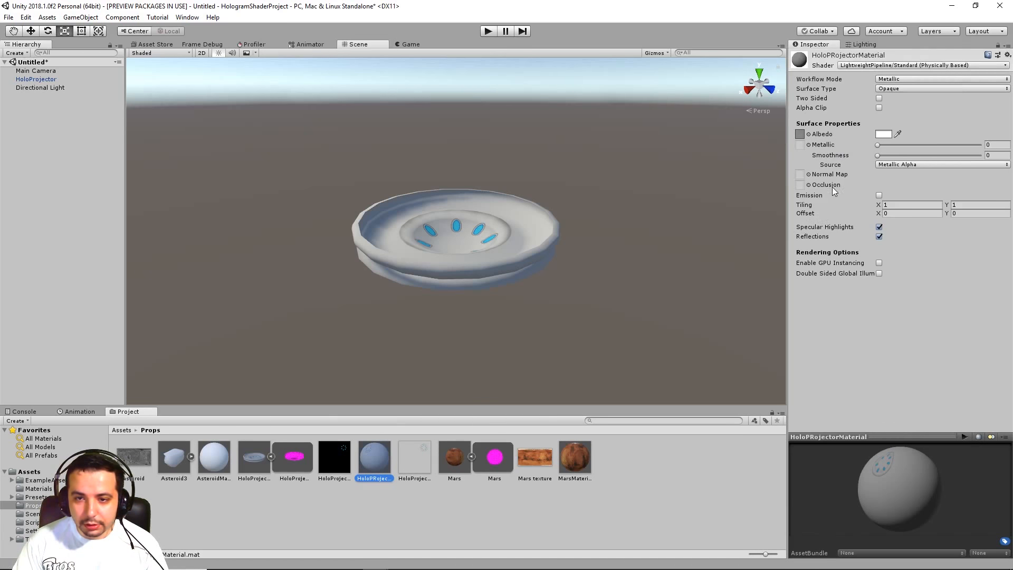
pyautogui.click(879, 195)
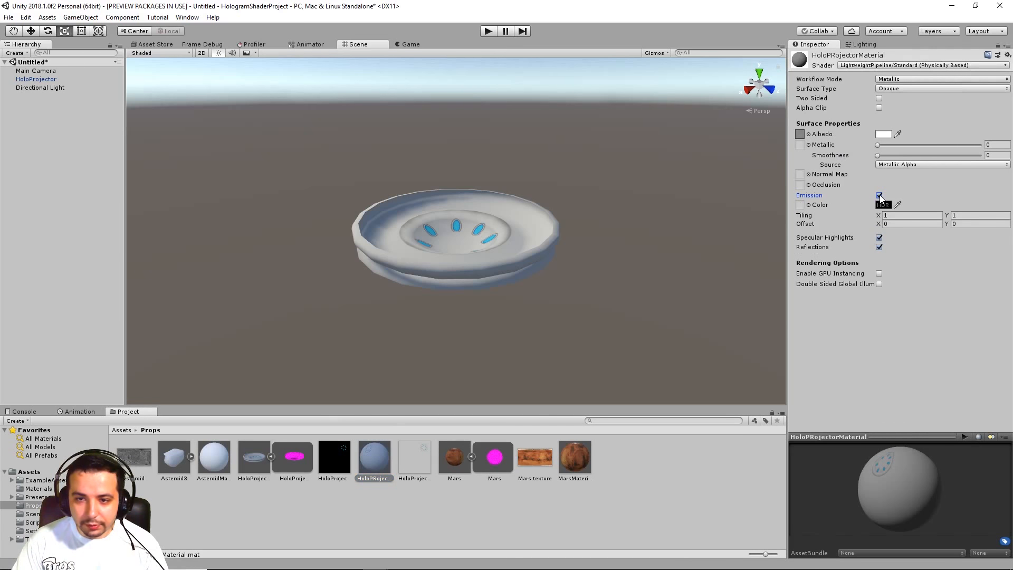
pyautogui.click(808, 204)
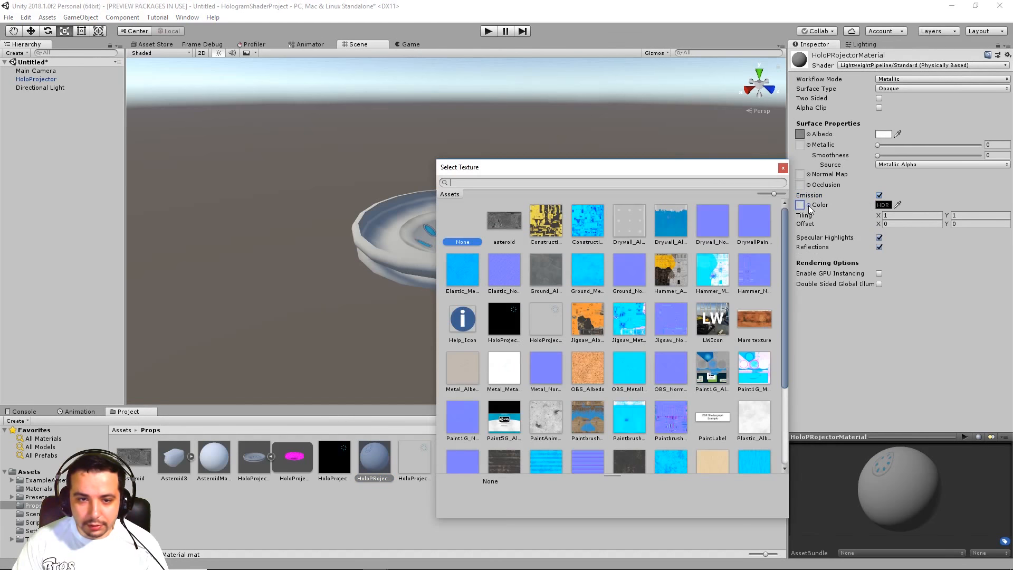
pyautogui.click(504, 320)
pyautogui.click(783, 167)
# Step: Place the Mars model from Props above the projector and scale it up uniformly to about 51.43
pyautogui.keyDown('alt'); pyautogui.moveTo(479, 194); pyautogui.dragTo(501, 186); pyautogui.keyUp('alt')
pyautogui.click(590, 224)
pyautogui.scroll(-5, 575, 221)
pyautogui.moveTo(574, 220); pyautogui.dragTo(580, 242, button='middle')
pyautogui.moveTo(454, 456); pyautogui.dragTo(461, 159)
pyautogui.press('w')
pyautogui.press('r')
pyautogui.moveTo(455, 199); pyautogui.dragTo(631, 243)
pyautogui.moveTo(455, 199); pyautogui.dragTo(495, 241)
pyautogui.press('w')
pyautogui.moveTo(473, 189); pyautogui.dragTo(471, 147)
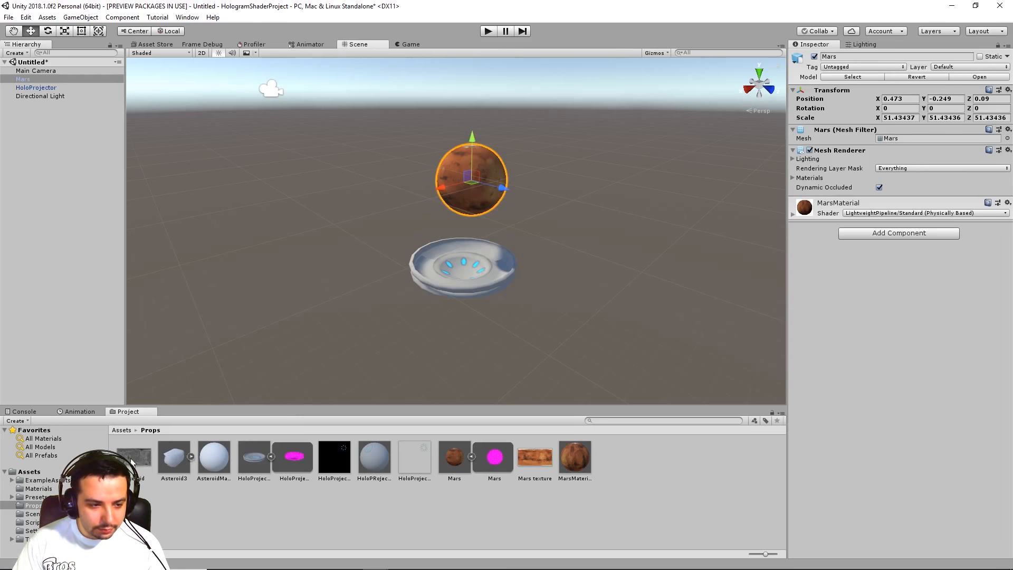
# Step: Place the Asteroid3 model in the scene beside Mars, and centre Mars horizontally over the projector
pyautogui.moveTo(178, 459); pyautogui.dragTo(387, 207)
pyautogui.keyDown('alt'); pyautogui.moveTo(544, 192); pyautogui.dragTo(479, 190); pyautogui.keyUp('alt')
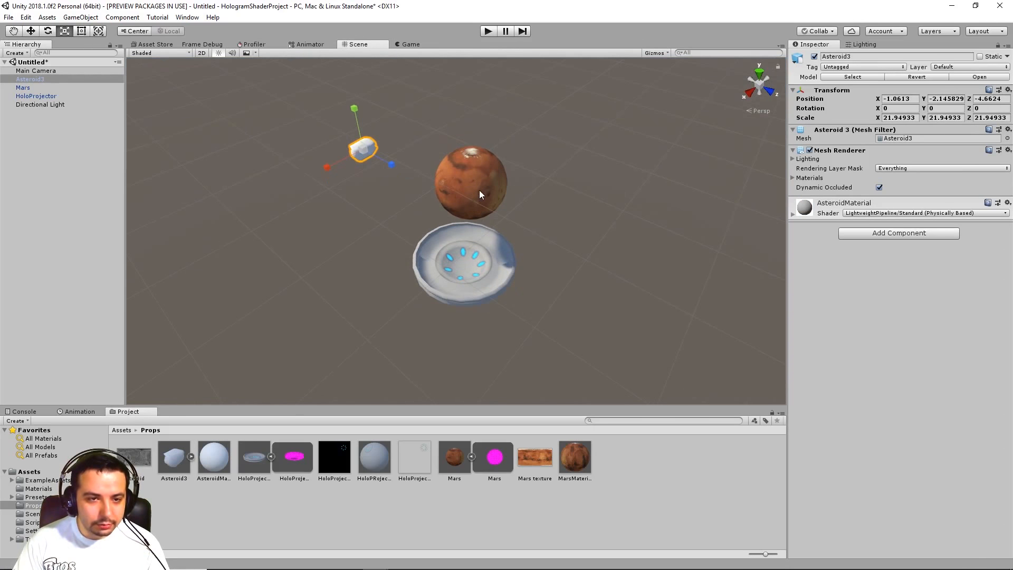
pyautogui.click(468, 182)
pyautogui.press('w')
pyautogui.click(758, 74)
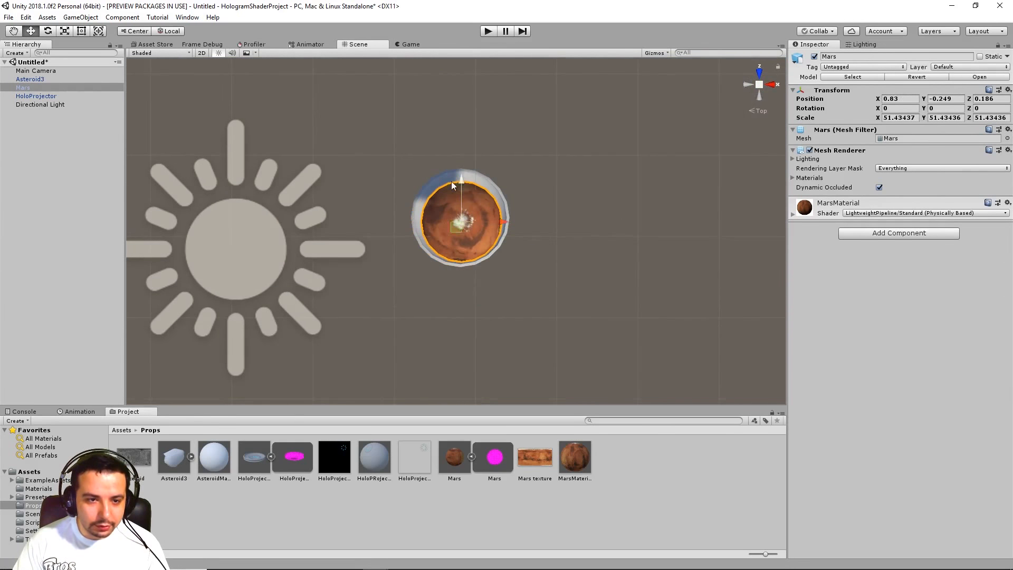
pyautogui.moveTo(459, 176); pyautogui.dragTo(460, 178)
# Step: Scale the HoloProjector up uniformly to about 36.56 and raise Mars higher above it
pyautogui.click(498, 196)
pyautogui.press('r')
pyautogui.moveTo(460, 217); pyautogui.dragTo(351, 49)
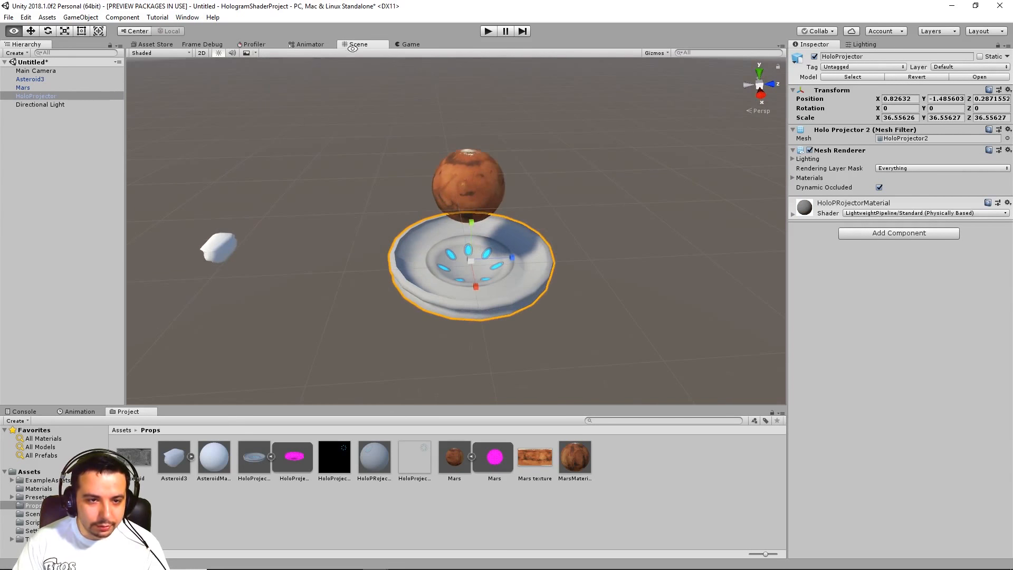
pyautogui.click(469, 177)
pyautogui.press('w')
pyautogui.moveTo(469, 159); pyautogui.dragTo(468, 93)
# Step: Raise the asteroid to about Y 0.05 and move it closer to Mars at about Z -2.39
pyautogui.scroll(-5, 469, 93)
pyautogui.click(269, 244)
pyautogui.moveTo(260, 210); pyautogui.dragTo(231, 125)
pyautogui.moveTo(277, 157); pyautogui.dragTo(405, 259)
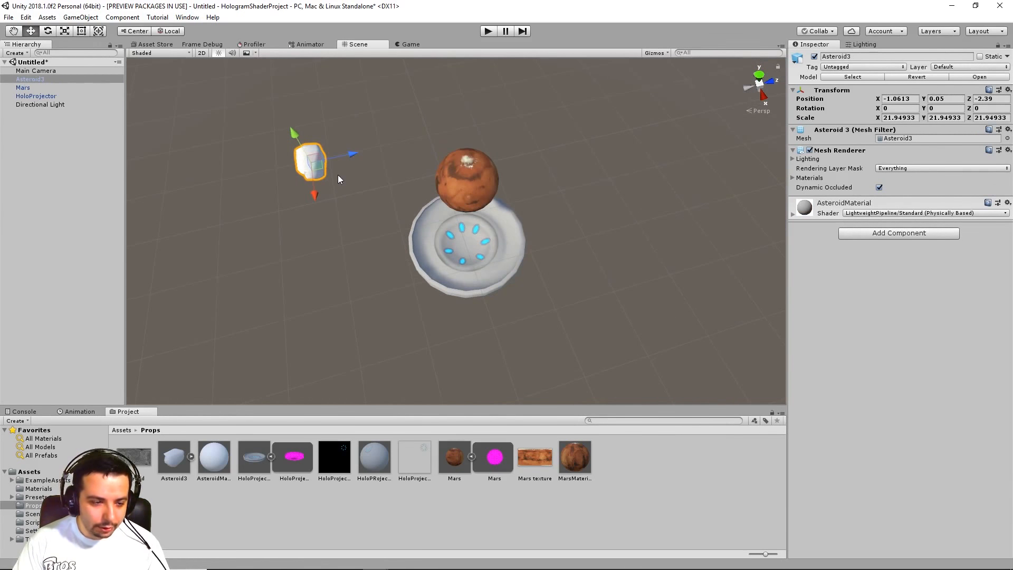
# Step: Assign the asteroid texture as the albedo map of AsteroidMaterial
pyautogui.click(209, 463)
pyautogui.click(808, 134)
pyautogui.doubleClick(503, 221)
# Step: Duplicate the asteroid, scale the copy down and place it below the original, nearer the projector
pyautogui.click(309, 163)
pyautogui.hotkey('ctrl', 'd')
pyautogui.moveTo(296, 138); pyautogui.dragTo(306, 252)
pyautogui.press('r')
pyautogui.moveTo(301, 248); pyautogui.dragTo(275, 251)
pyautogui.press('w')
pyautogui.moveTo(308, 252); pyautogui.dragTo(362, 266)
# Step: Move the original asteroid to about X -0.047, Y 0.729, Z -2.206, above the smaller copy
pyautogui.click(347, 202)
pyautogui.moveTo(349, 202); pyautogui.dragTo(333, 205)
pyautogui.keyDown('alt'); pyautogui.moveTo(416, 294); pyautogui.dragTo(417, 216); pyautogui.keyUp('alt')
pyautogui.moveTo(322, 141); pyautogui.dragTo(319, 104)
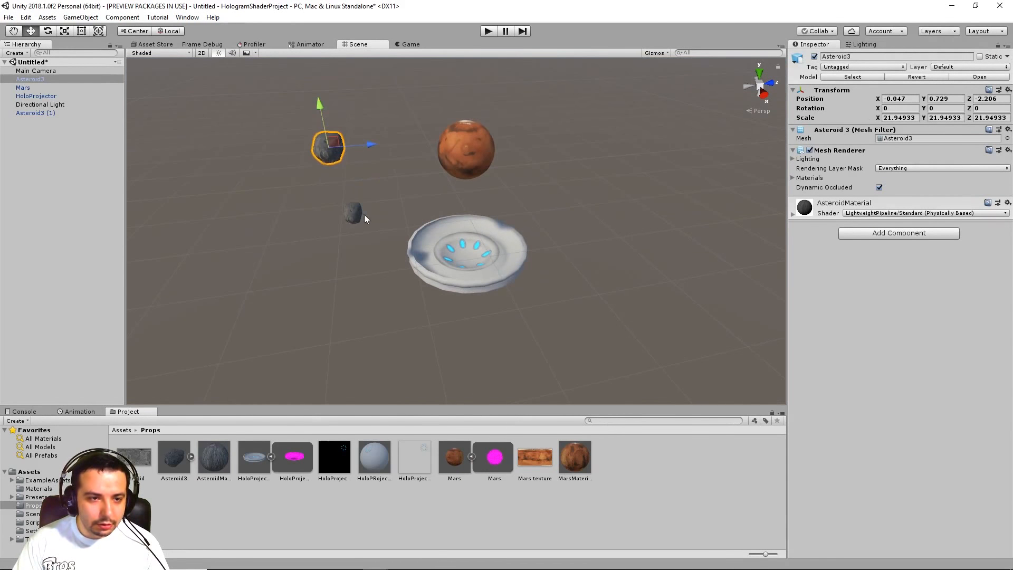
# Step: Scale Mars up uniformly to roughly one and a half times its size
pyautogui.click(356, 214)
pyautogui.keyDown('alt'); pyautogui.moveTo(411, 132); pyautogui.dragTo(353, 197); pyautogui.keyUp('alt')
pyautogui.keyDown('alt'); pyautogui.moveTo(385, 185); pyautogui.dragTo(342, 102); pyautogui.keyUp('alt')
pyautogui.keyDown('shift'); pyautogui.click(336, 141); pyautogui.keyUp('shift')
pyautogui.click(464, 145)
pyautogui.press('r')
pyautogui.moveTo(465, 146); pyautogui.dragTo(495, 206)
# Step: Select the scene objects and scale them all up together, bringing Mars to a scale of about 1681
pyautogui.moveTo(270, 89); pyautogui.dragTo(565, 311)
pyautogui.scroll(-8, 456, 231)
pyautogui.press('f')
pyautogui.scroll(-8, 425, 227)
pyautogui.moveTo(455, 229); pyautogui.dragTo(596, 222)
pyautogui.moveTo(455, 229); pyautogui.dragTo(532, 238)
pyautogui.click(489, 198)
pyautogui.hotkey('ctrl', 'a')
pyautogui.click(490, 206)
pyautogui.scroll(5, 460, 222)
# Step: Frame the props in the scene view and align the Main Camera with that view
pyautogui.click(296, 123)
pyautogui.keyDown('alt'); pyautogui.moveTo(295, 124); pyautogui.dragTo(323, 124); pyautogui.keyUp('alt')
pyautogui.click(44, 72)
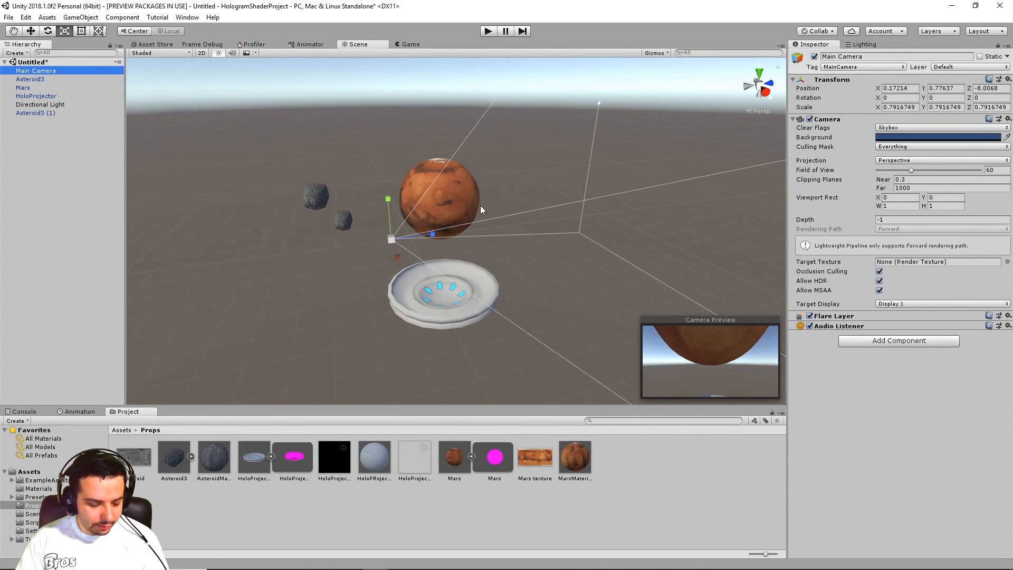
pyautogui.moveTo(529, 172)
pyautogui.keyDown('alt'); pyautogui.mouseDown()
pyautogui.moveTo(513, 175)
pyautogui.moveTo(542, 167)
pyautogui.moveTo(529, 175)
pyautogui.mouseUp(); pyautogui.keyUp('alt')
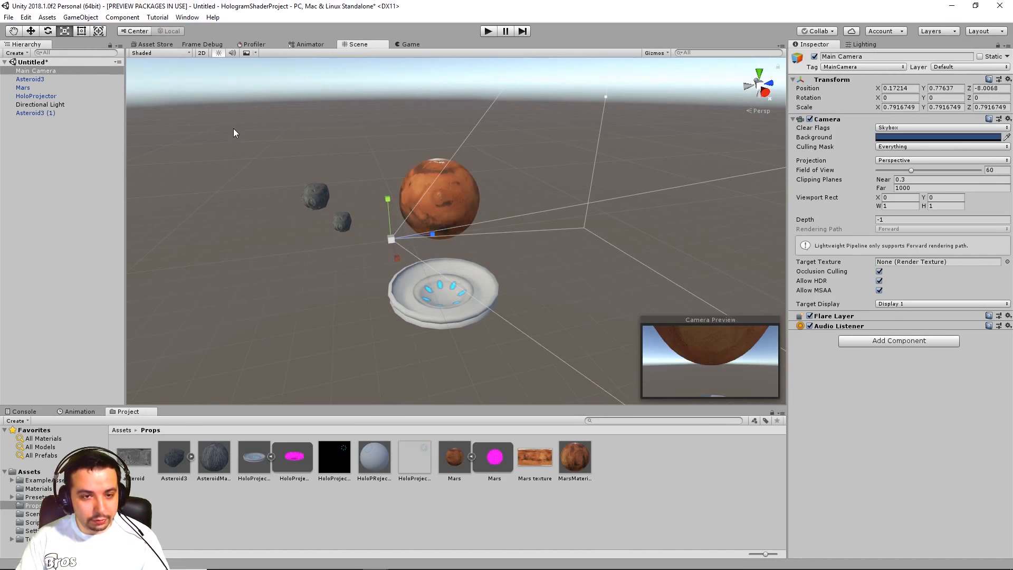
pyautogui.hotkey('ctrl', 'shift', 'f')
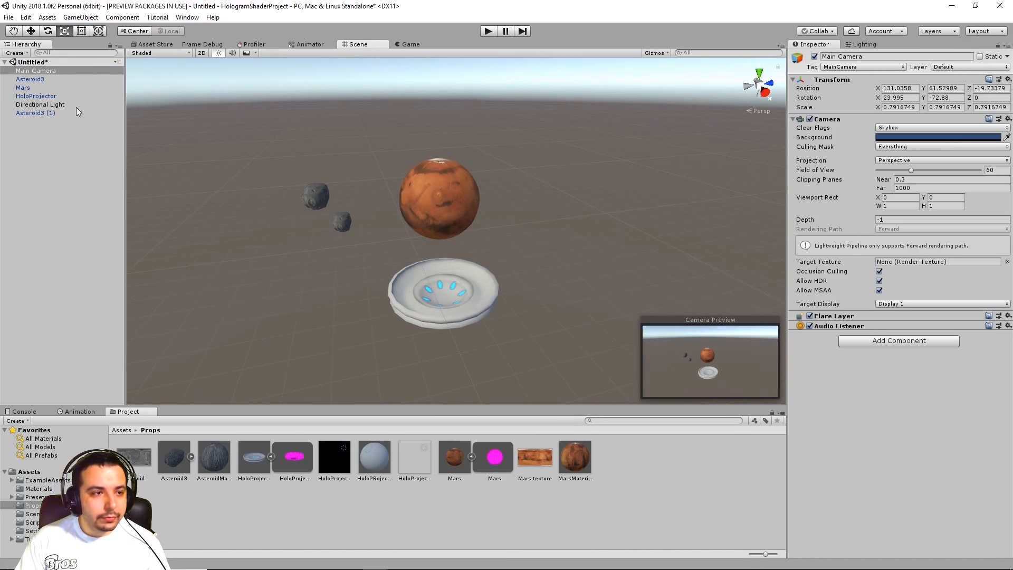
# Step: Select Mars and both asteroids together and add a Rigidbody component to them
pyautogui.moveTo(253, 94); pyautogui.dragTo(551, 243)
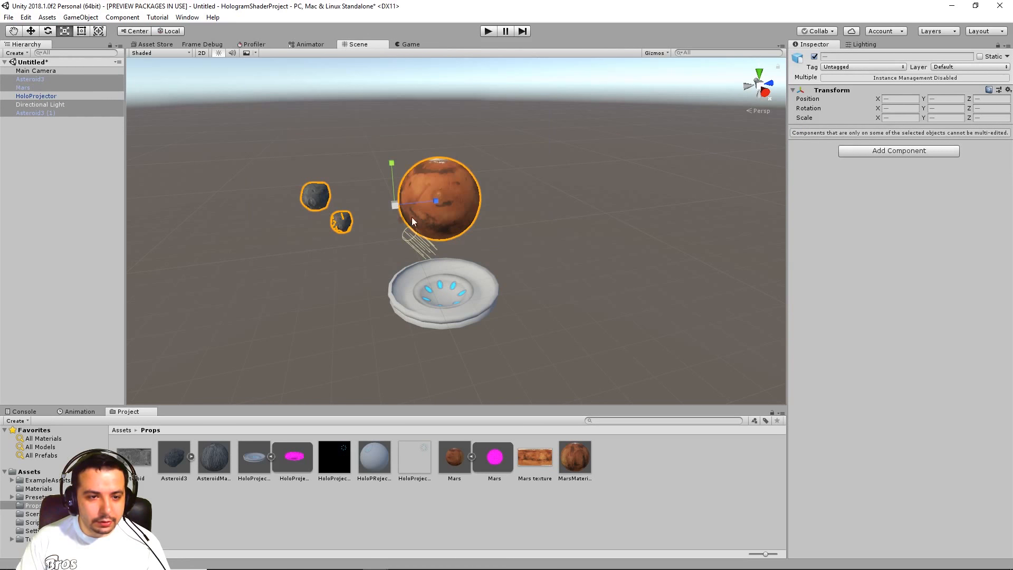
pyautogui.keyDown('ctrl'); pyautogui.click(49, 104); pyautogui.keyUp('ctrl')
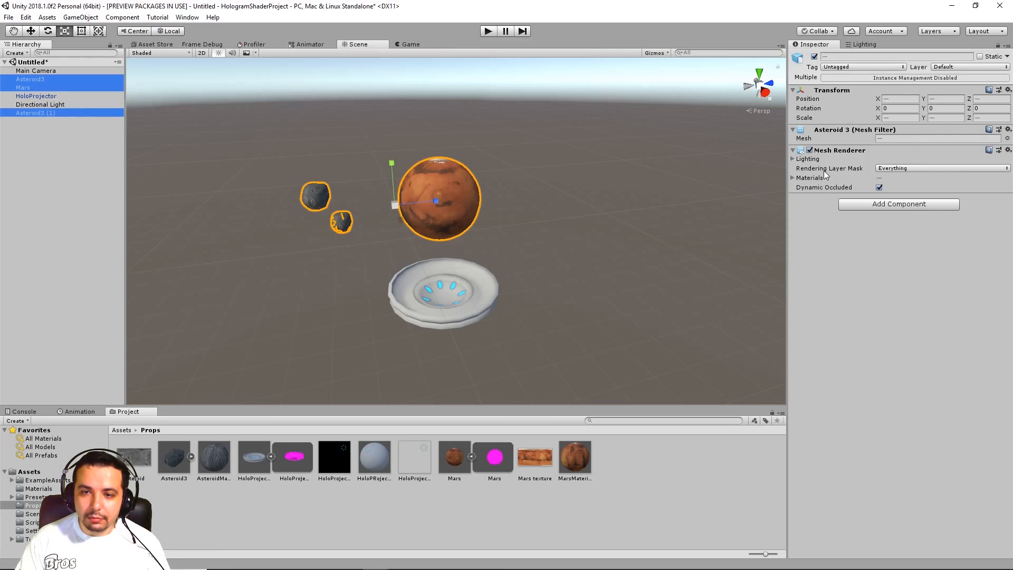
pyautogui.click(861, 205)
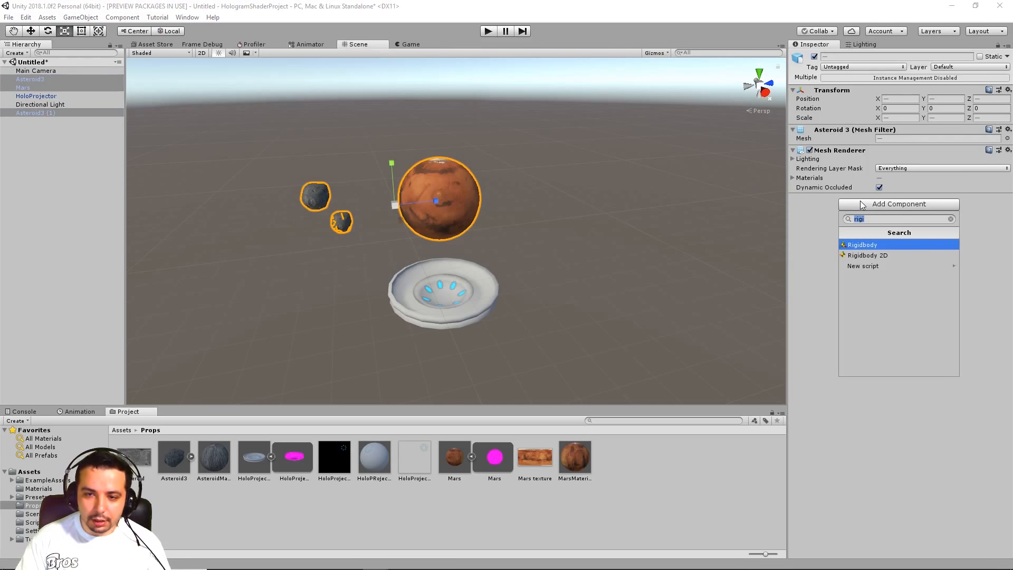
pyautogui.press('Return')
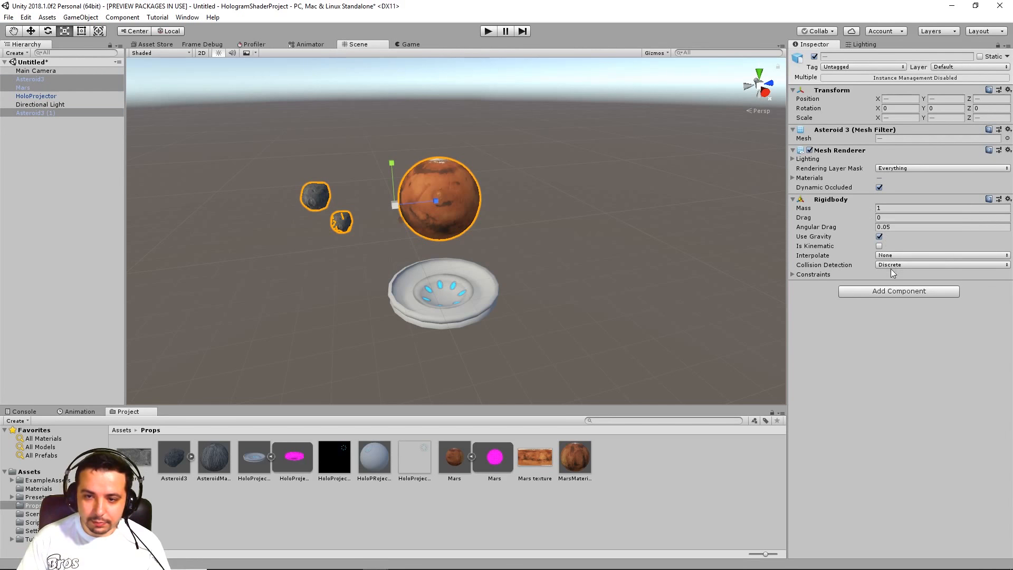
# Step: Add a Sphere Collider and the Gravity script to Mars and both asteroids
pyautogui.click(879, 292)
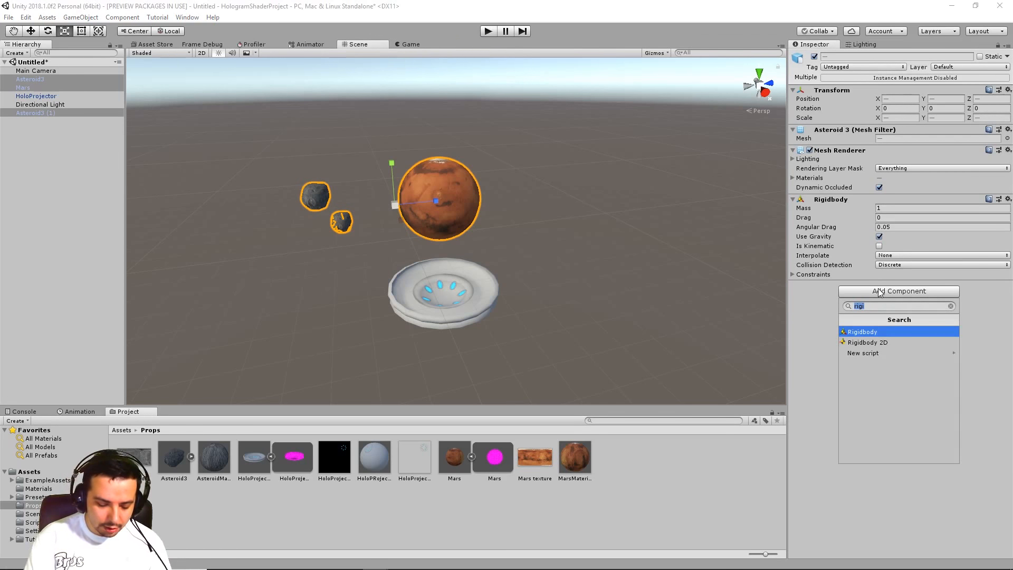
pyautogui.press('BackSpace')
pyautogui.write('sphere')
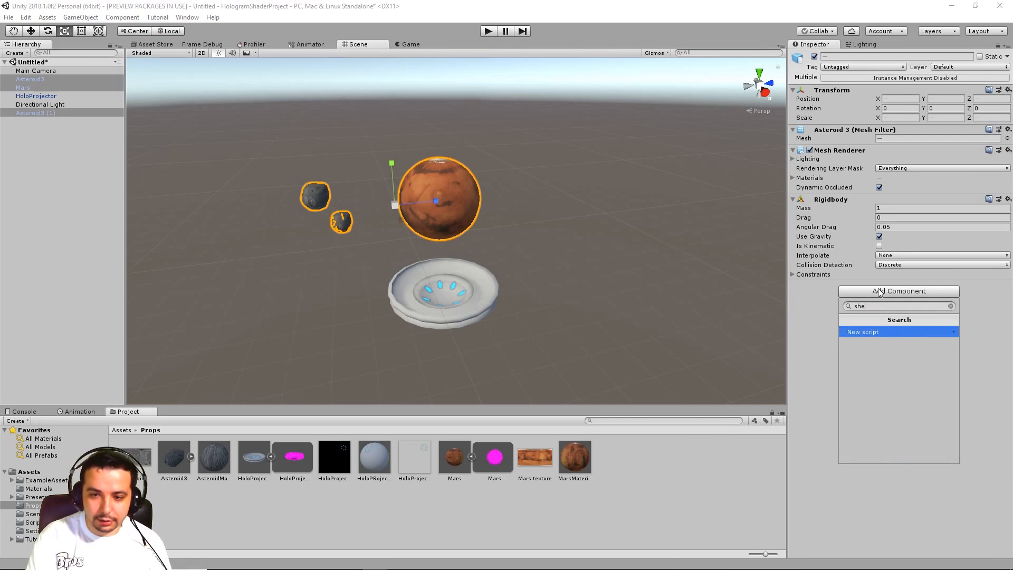
pyautogui.press('Return')
pyautogui.click(874, 356)
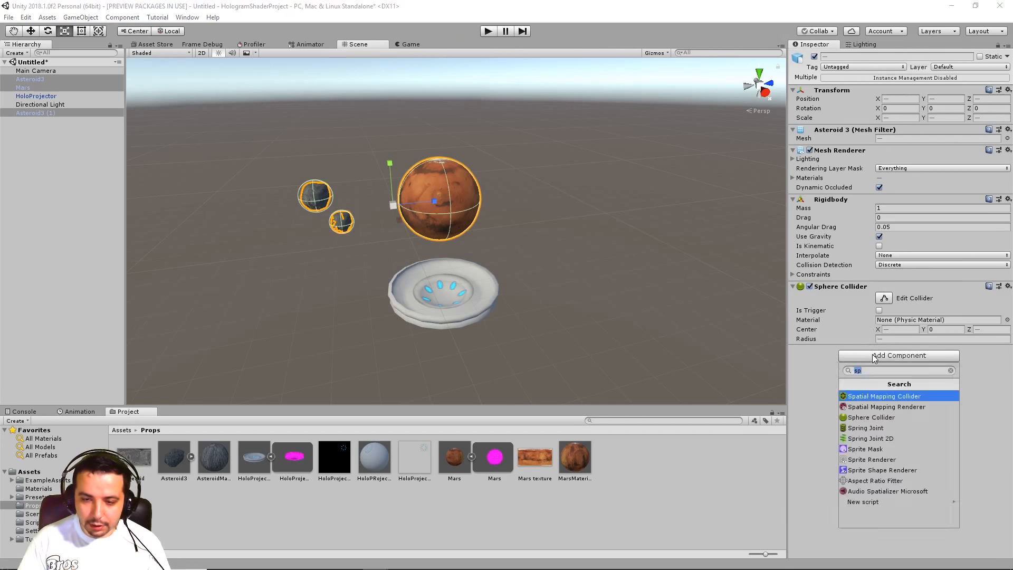
pyautogui.write('gravity')
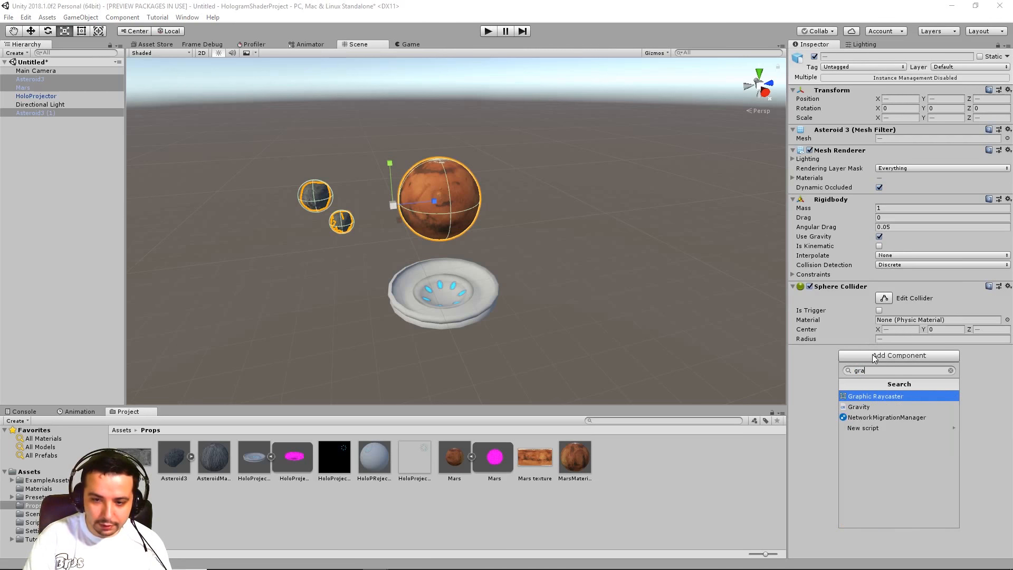
pyautogui.press('Return')
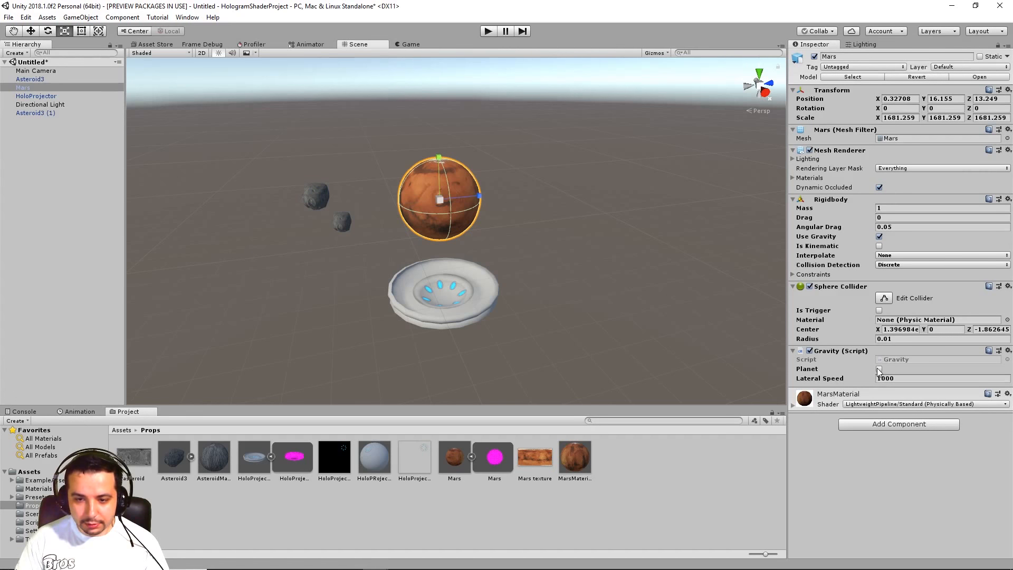
# Step: Mark Mars as a planet with lateral speed 0 in its Gravity script, and set its Rigidbody mass to 10000
pyautogui.click(880, 369)
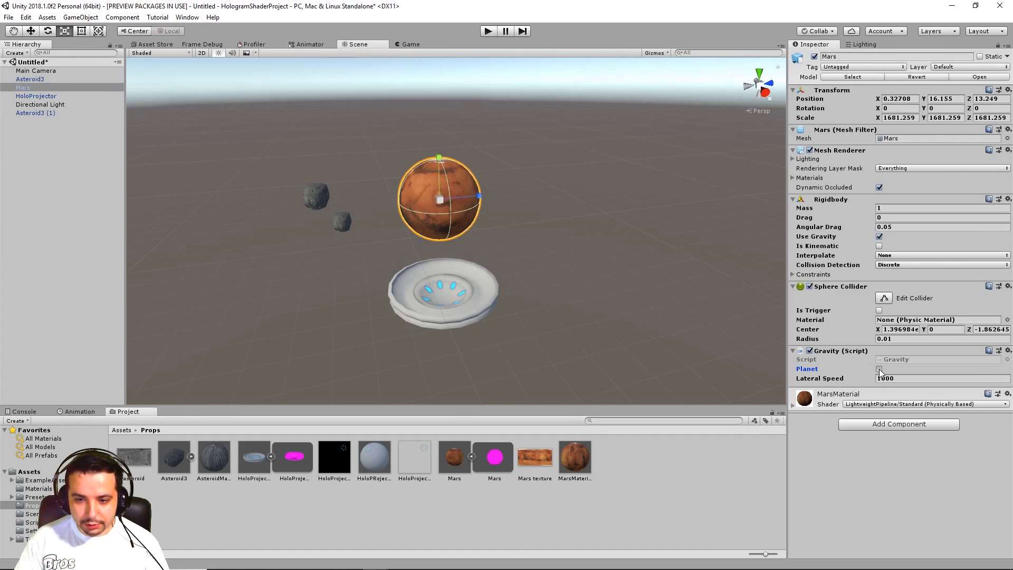
pyautogui.click(898, 378)
pyautogui.write('0')
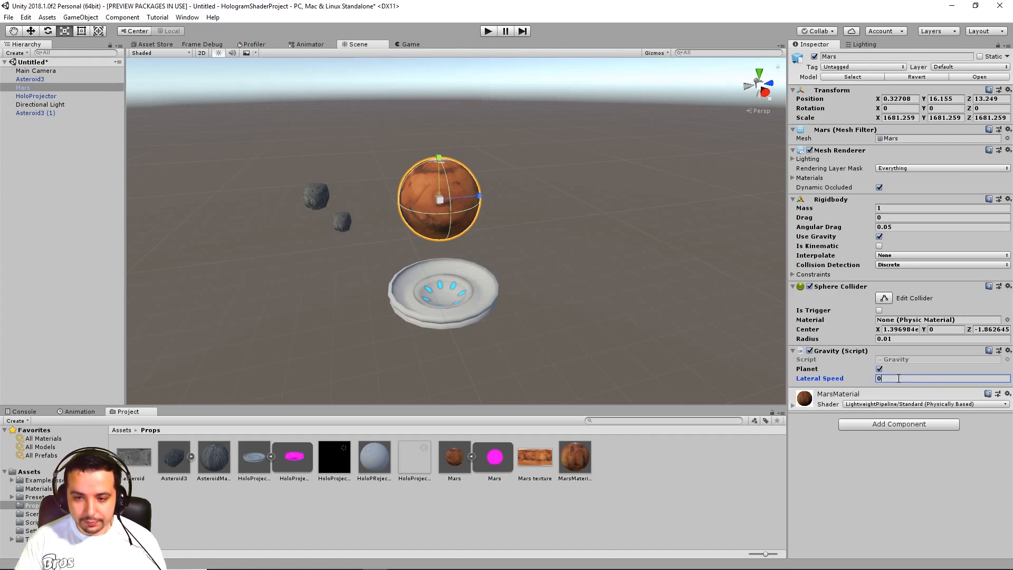
pyautogui.click(897, 460)
pyautogui.click(890, 207)
pyautogui.write('1')
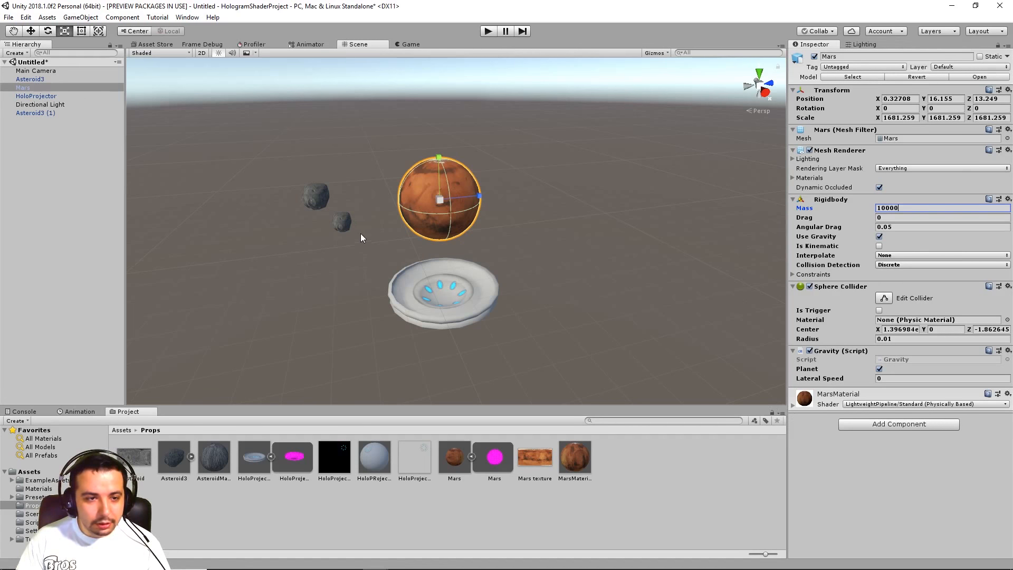
# Step: Turn off Use Gravity on the Rigidbodies of Mars and both asteroids
pyautogui.click(323, 204)
pyautogui.click(343, 223)
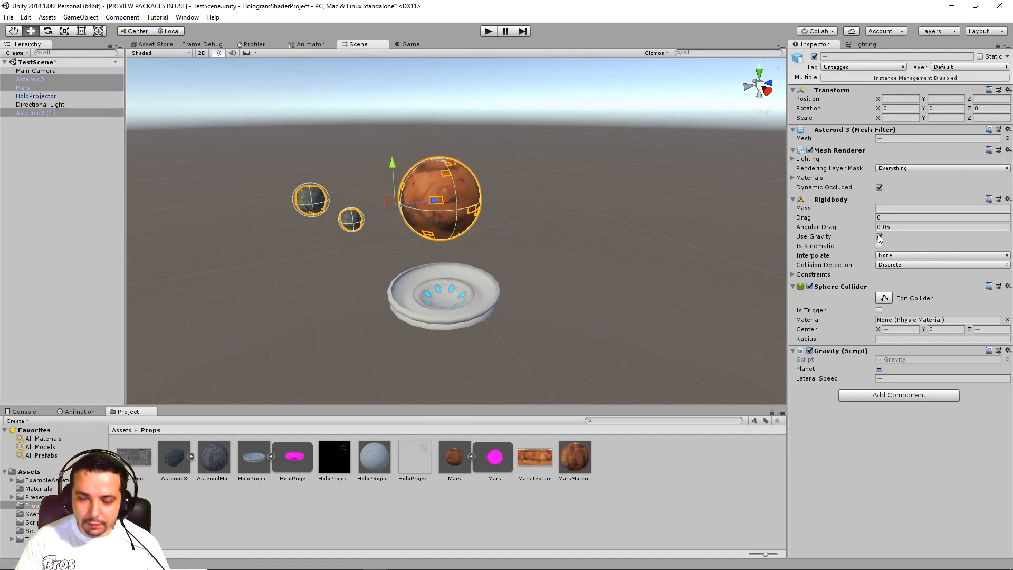
pyautogui.click(879, 237)
# Step: Set the Gravity script's lateral speed to 10000 on both asteroids and play-test their motion around Mars
pyautogui.keyDown('alt'); pyautogui.moveTo(638, 193); pyautogui.dragTo(594, 192); pyautogui.keyUp('alt')
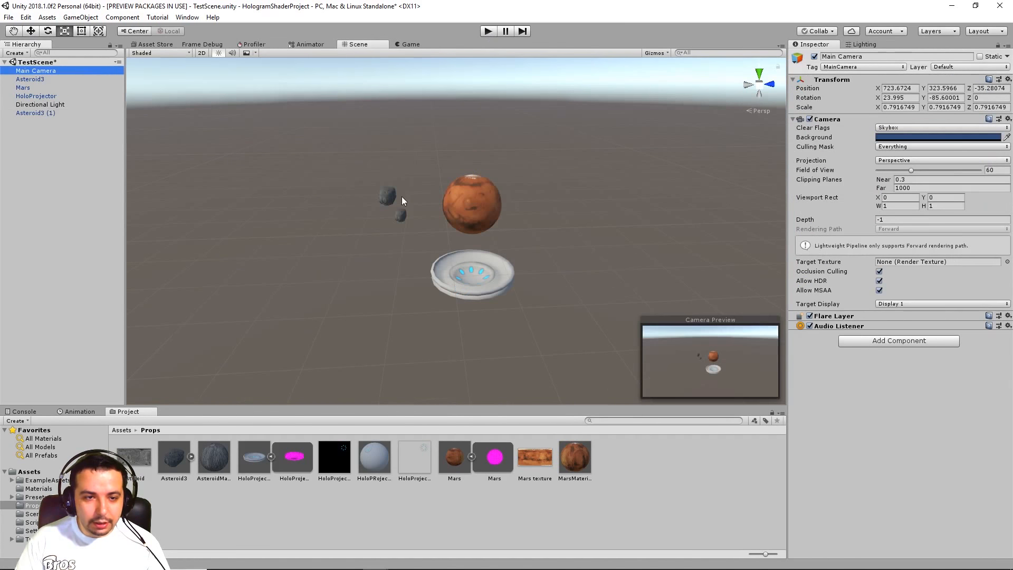
pyautogui.moveTo(363, 160); pyautogui.dragTo(417, 239)
pyautogui.moveTo(355, 158); pyautogui.dragTo(410, 234)
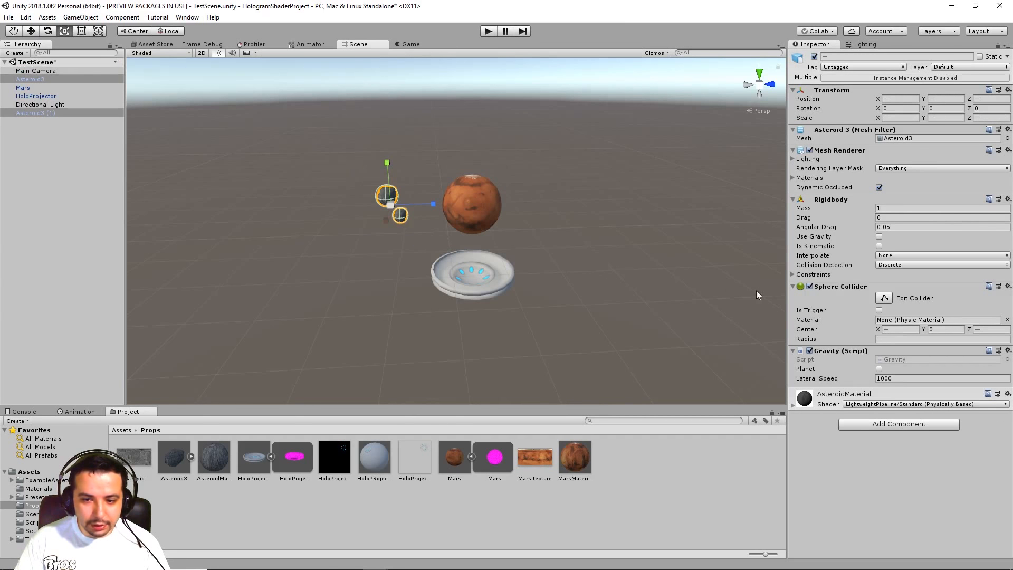
pyautogui.click(879, 369)
pyautogui.click(897, 378)
pyautogui.click(878, 369)
pyautogui.click(903, 378)
pyautogui.click(909, 378)
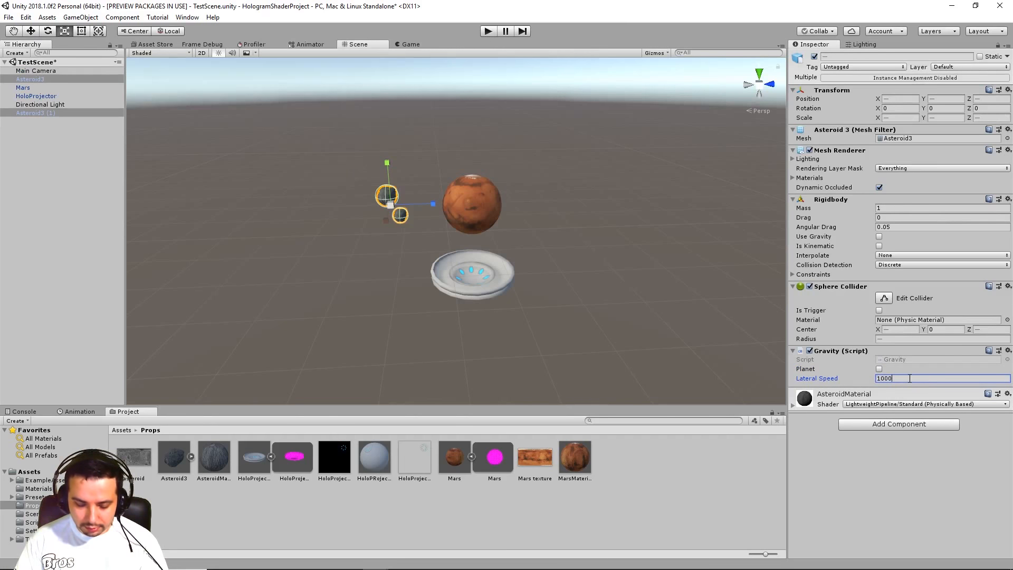
pyautogui.click(487, 31)
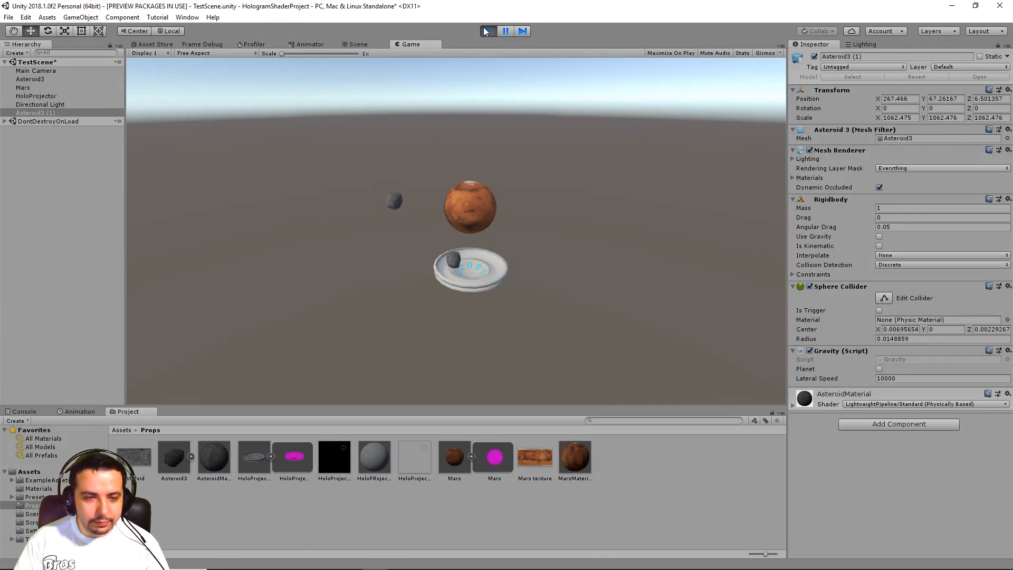
pyautogui.click(486, 31)
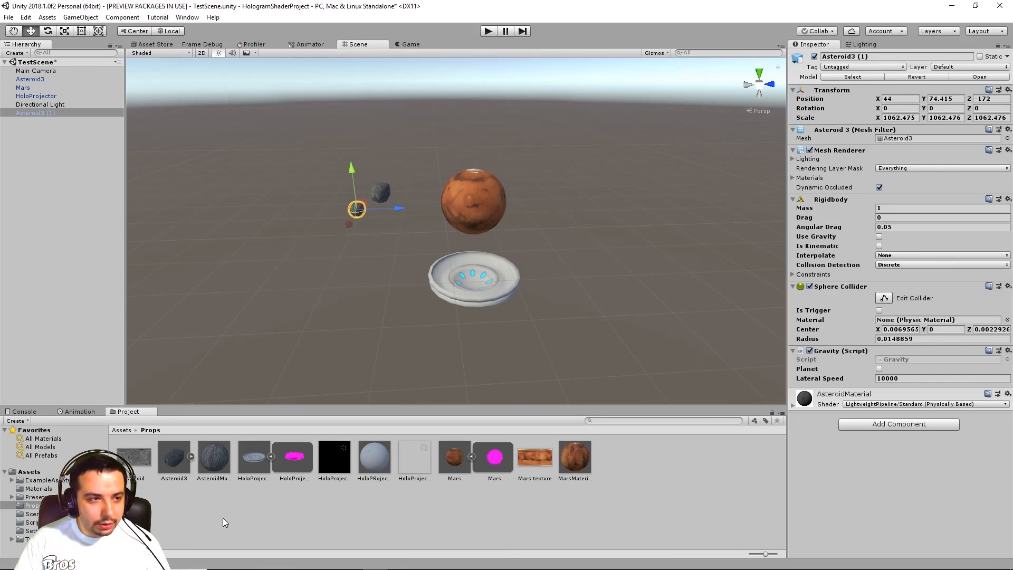
# Step: Create a PBR Graph shader named HologramShader in the Props folder
pyautogui.rightClick(175, 510)
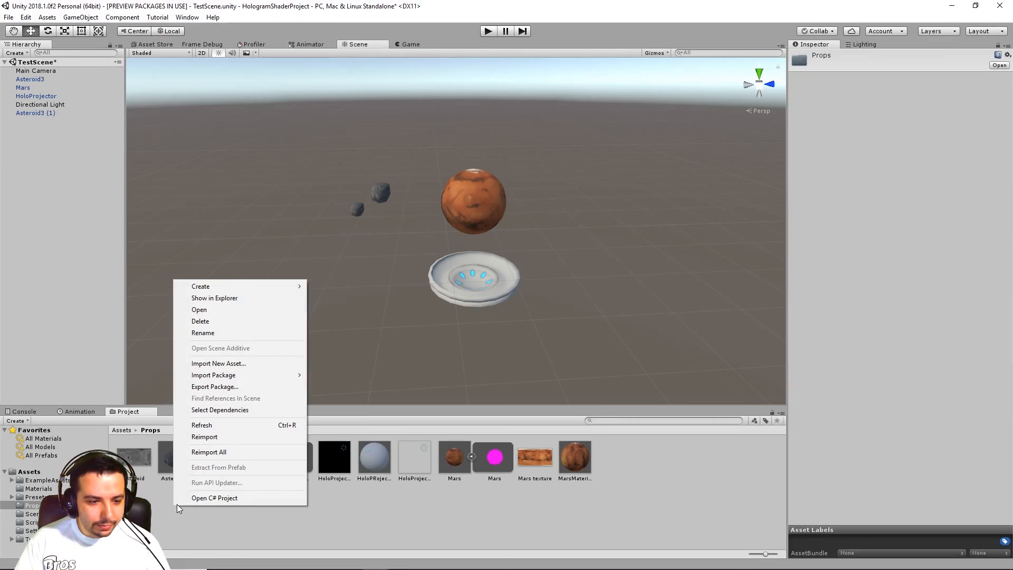
pyautogui.moveTo(258, 286)
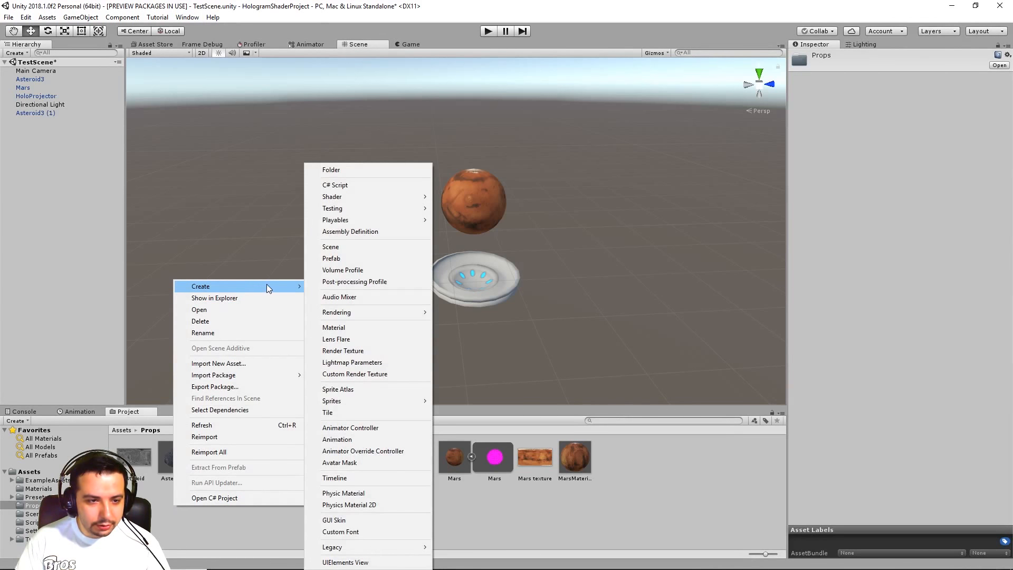
pyautogui.moveTo(395, 197)
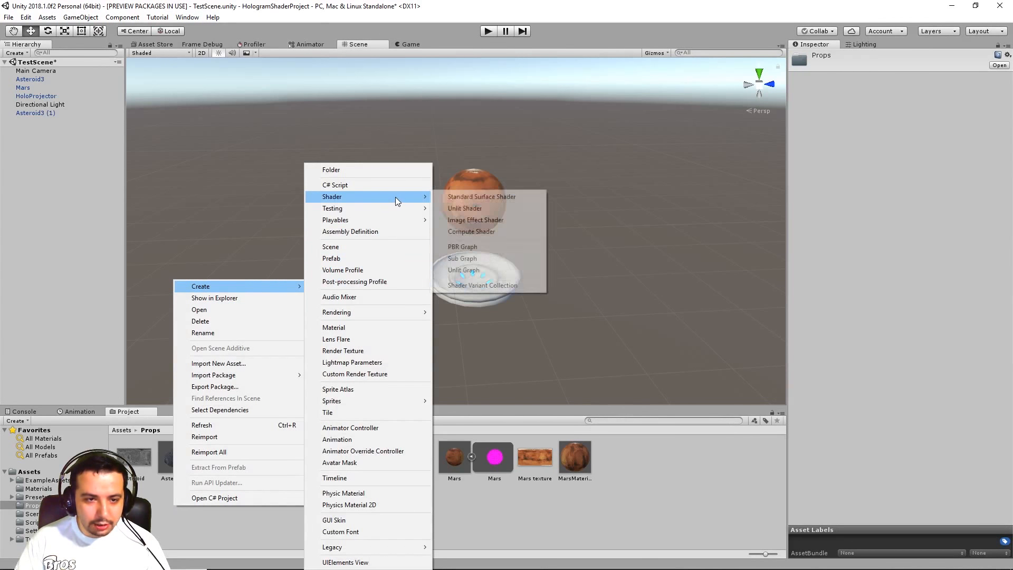
pyautogui.click(501, 245)
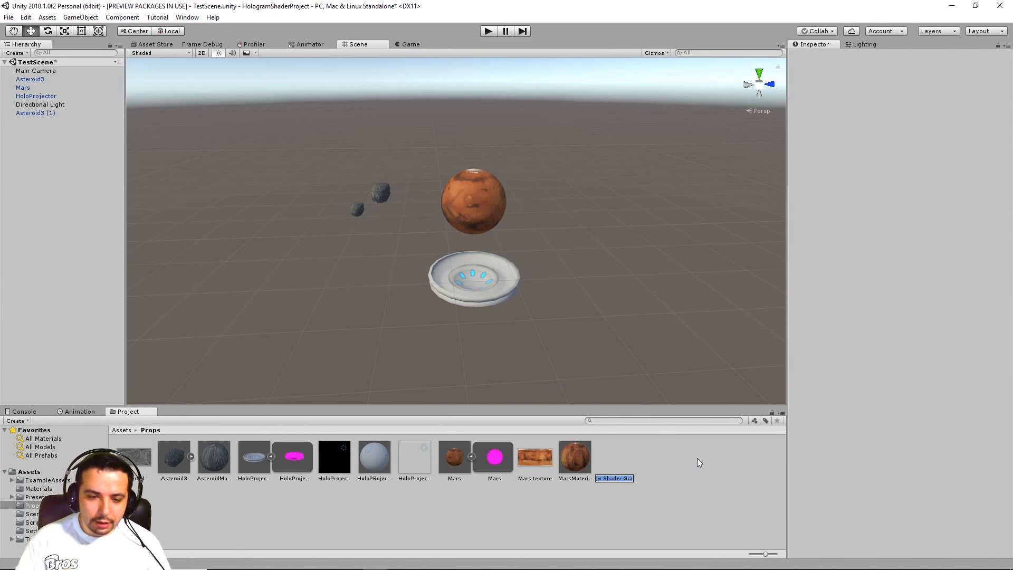
pyautogui.write('Hologram')
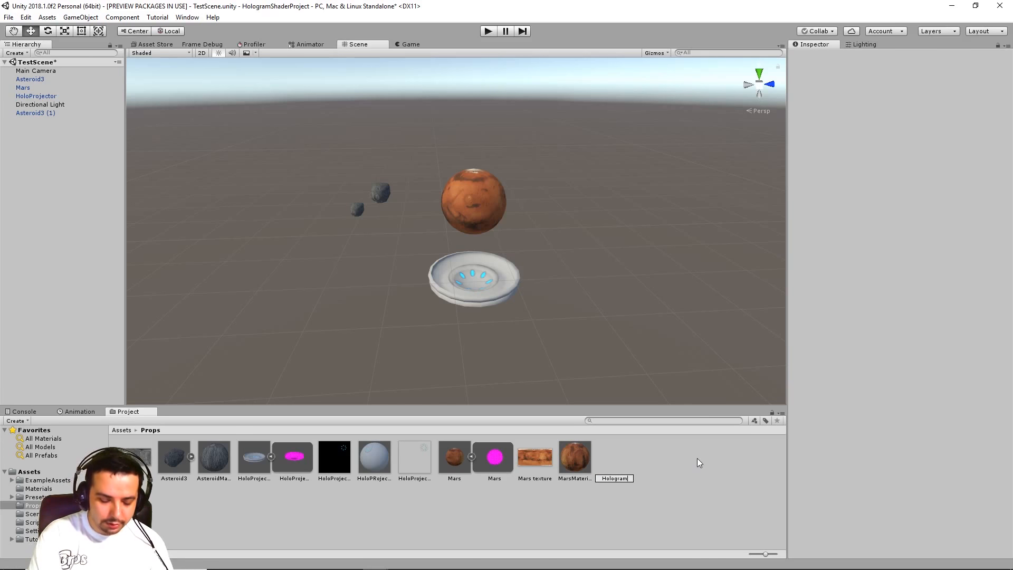
pyautogui.write('Shader')
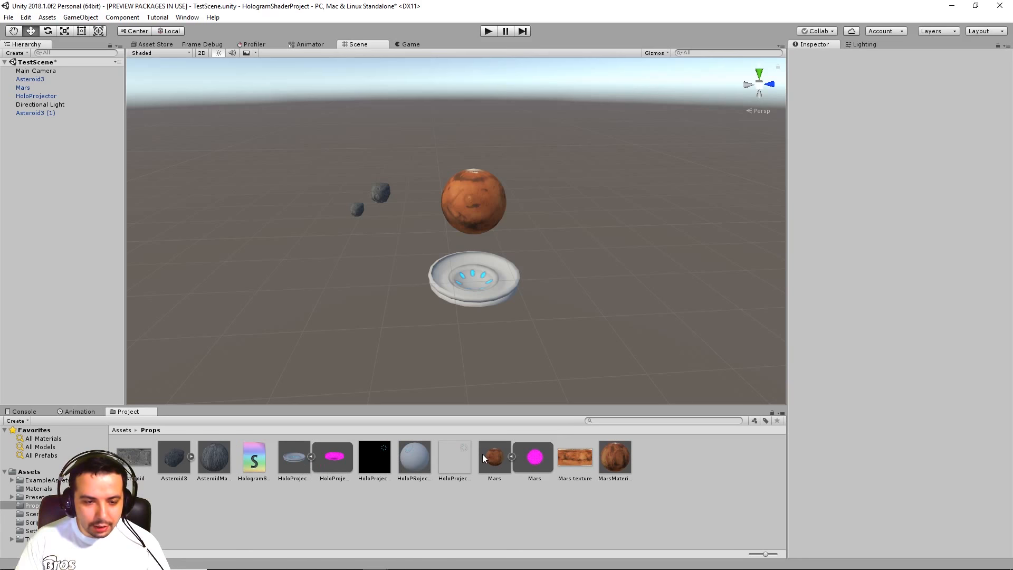
# Step: Open the HologramShader graph in the shader editor and move the PBR Master node right to free up space
pyautogui.click(249, 457)
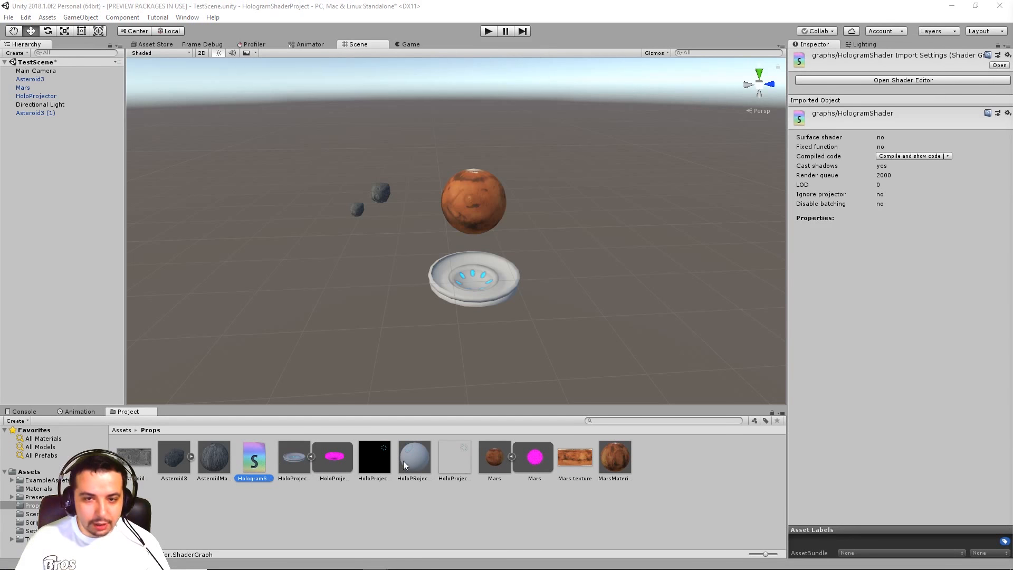
pyautogui.moveTo(1012, 59); pyautogui.dragTo(395, 9)
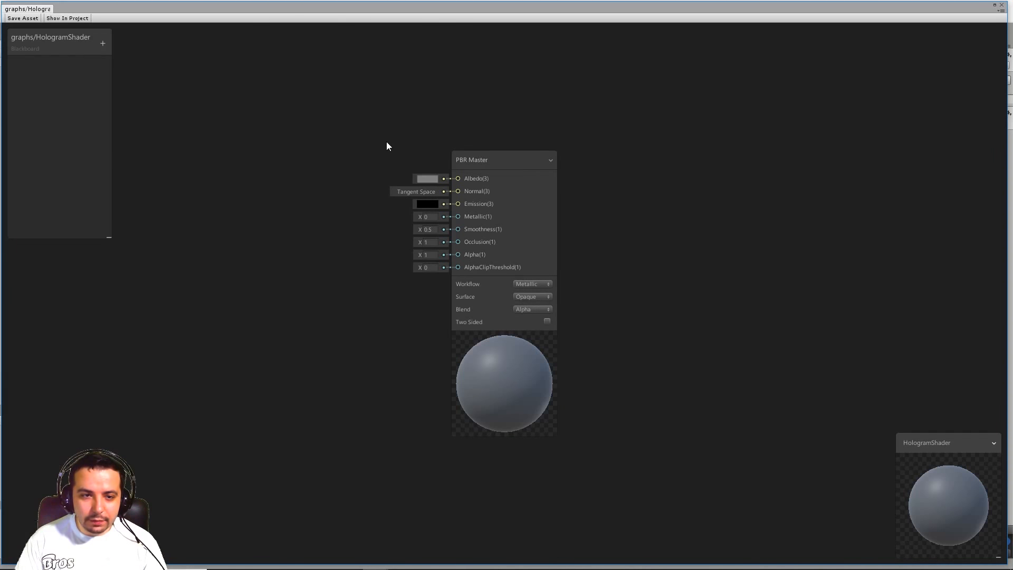
pyautogui.moveTo(482, 153); pyautogui.dragTo(663, 152)
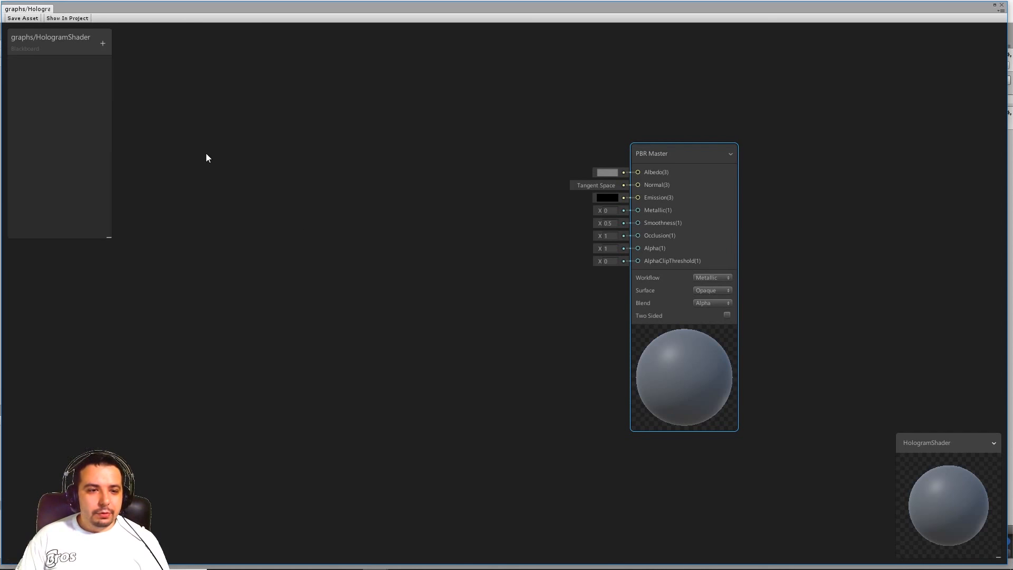
# Step: Add a Texture 2D Asset node to the graph, well to the left of the PBR Master node
pyautogui.rightClick(239, 139)
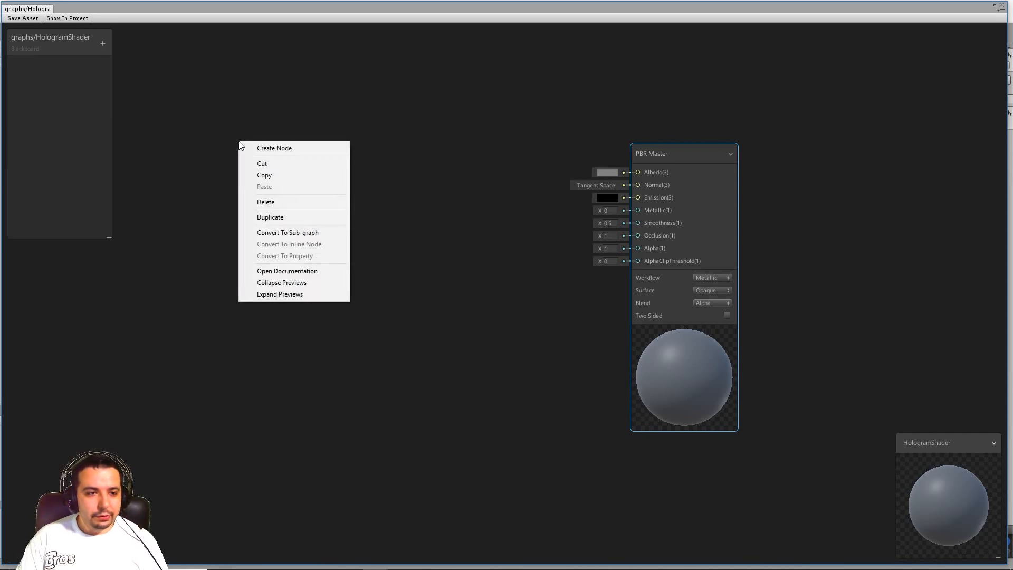
pyautogui.click(280, 148)
pyautogui.moveTo(281, 150); pyautogui.dragTo(231, 177)
pyautogui.write('tex')
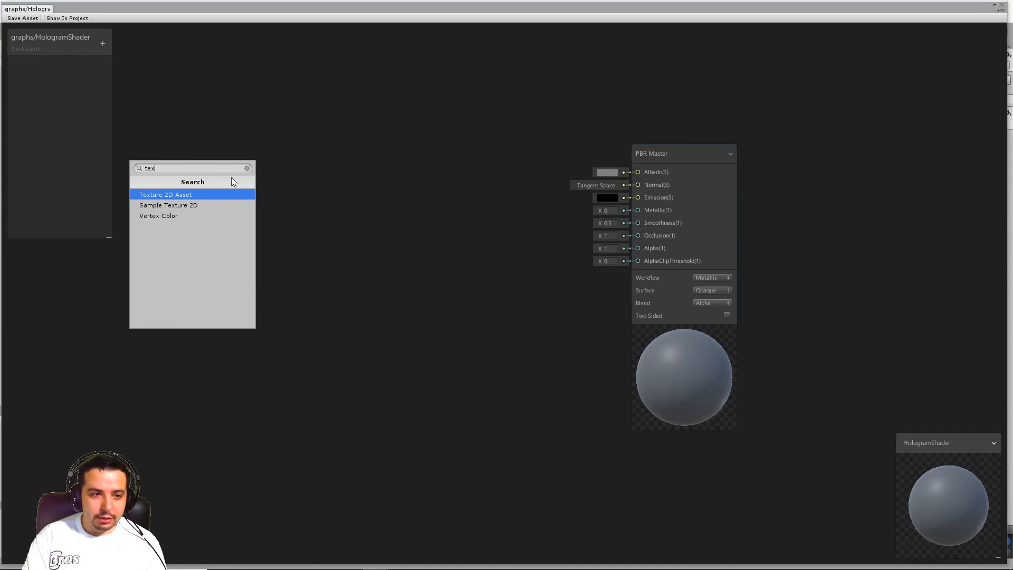
pyautogui.press('Return')
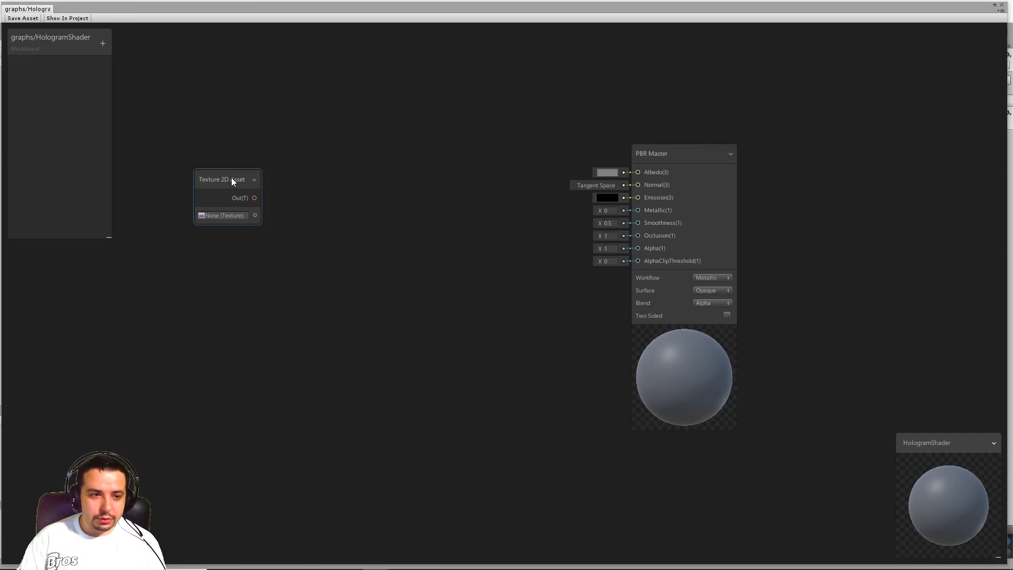
pyautogui.moveTo(231, 180)
pyautogui.mouseDown()
pyautogui.moveTo(219, 182)
pyautogui.moveTo(242, 178)
pyautogui.moveTo(219, 182)
pyautogui.mouseUp()
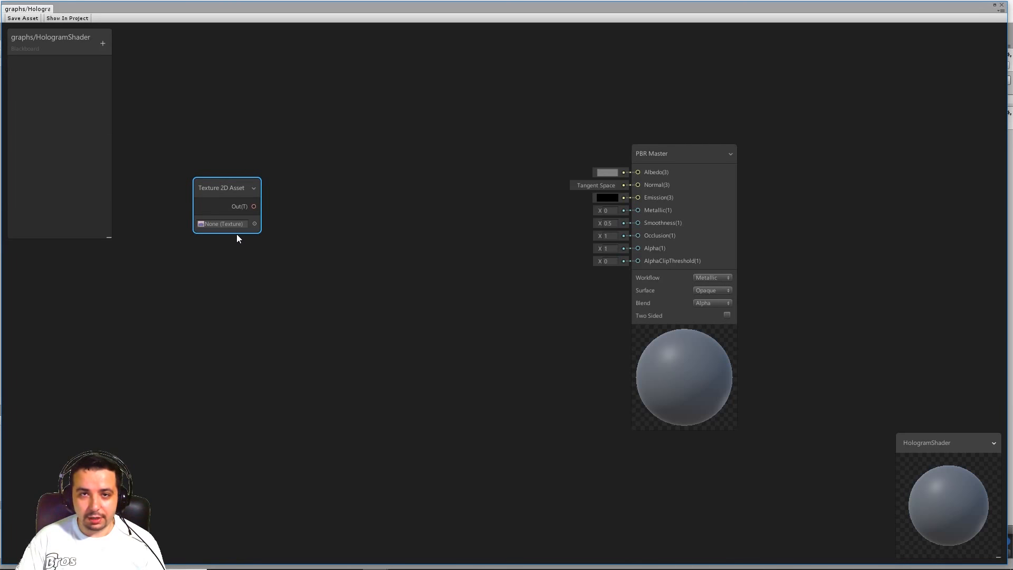
# Step: Convert the Texture 2D Asset node to a blackboard property and move the resulting property node lower
pyautogui.rightClick(223, 186)
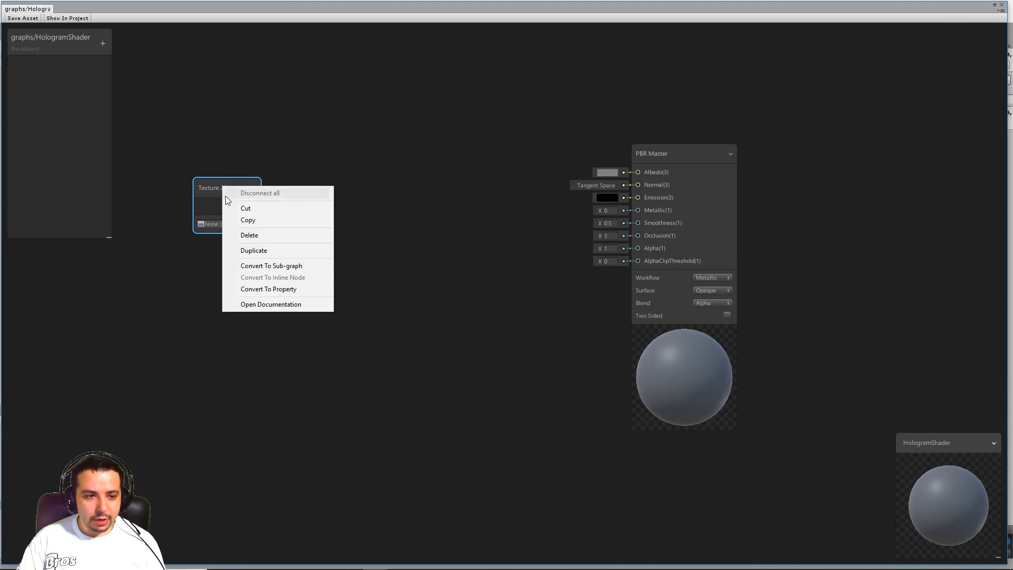
pyautogui.click(273, 289)
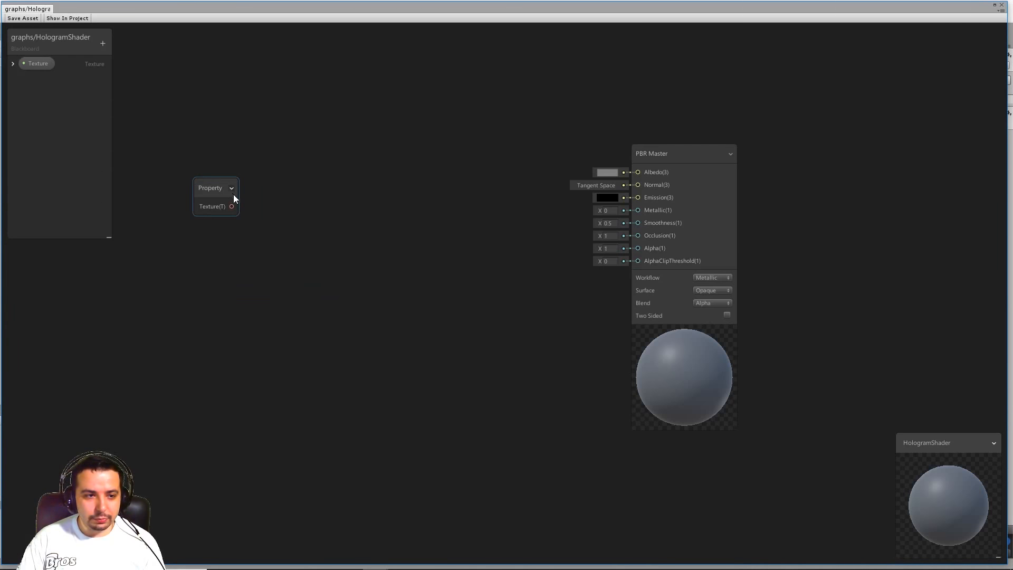
pyautogui.moveTo(212, 186); pyautogui.dragTo(214, 190)
pyautogui.moveTo(205, 228); pyautogui.dragTo(203, 241)
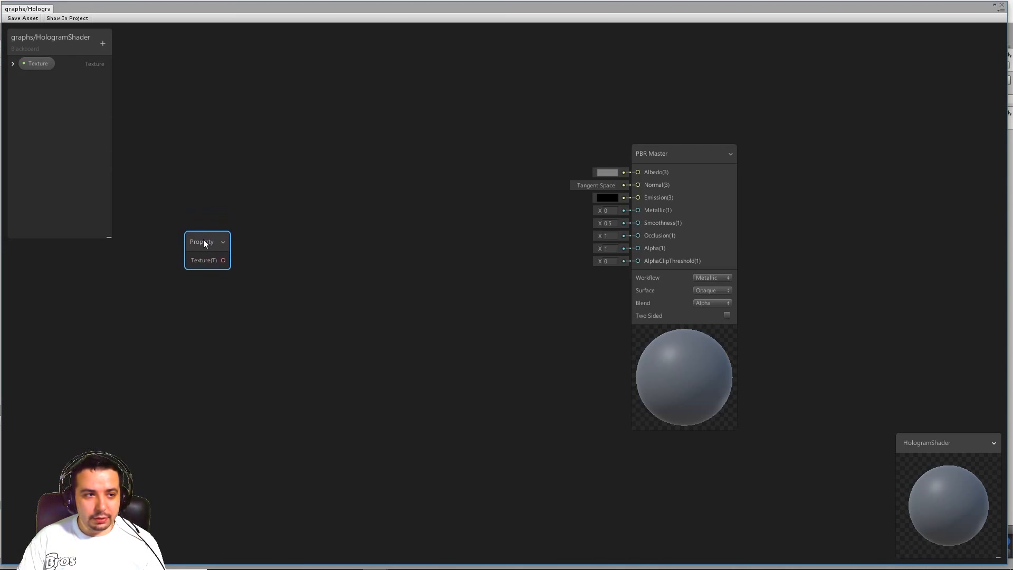
# Step: Try to connect the Texture property node directly to the PBR Master's Albedo input
pyautogui.rightClick(40, 62)
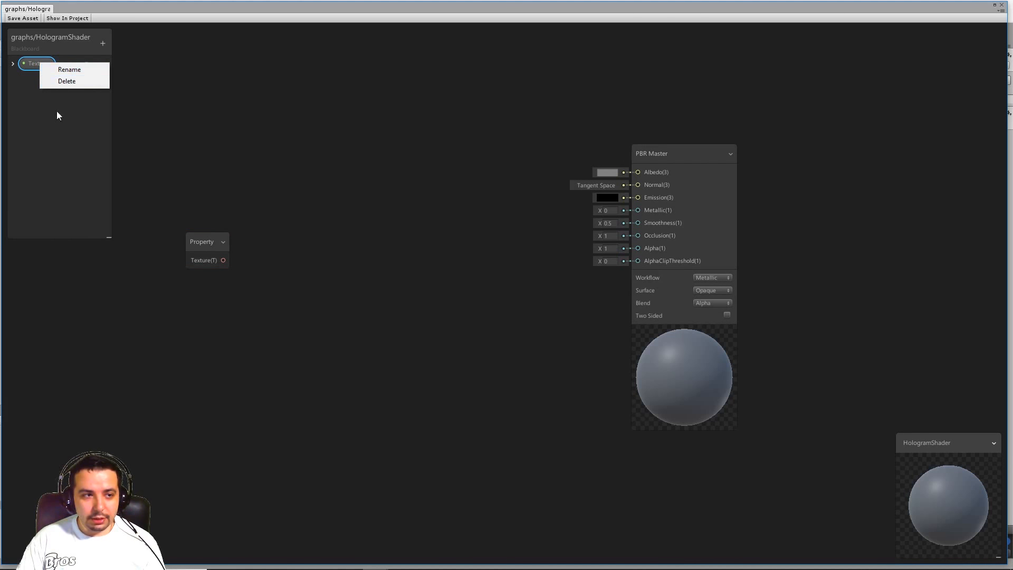
pyautogui.click(56, 125)
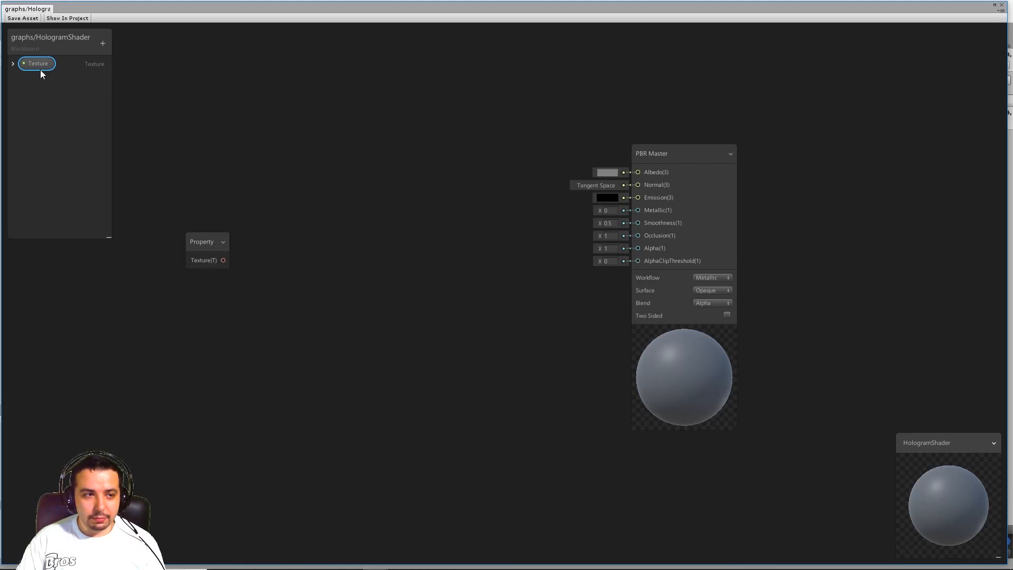
pyautogui.moveTo(196, 244); pyautogui.dragTo(186, 246)
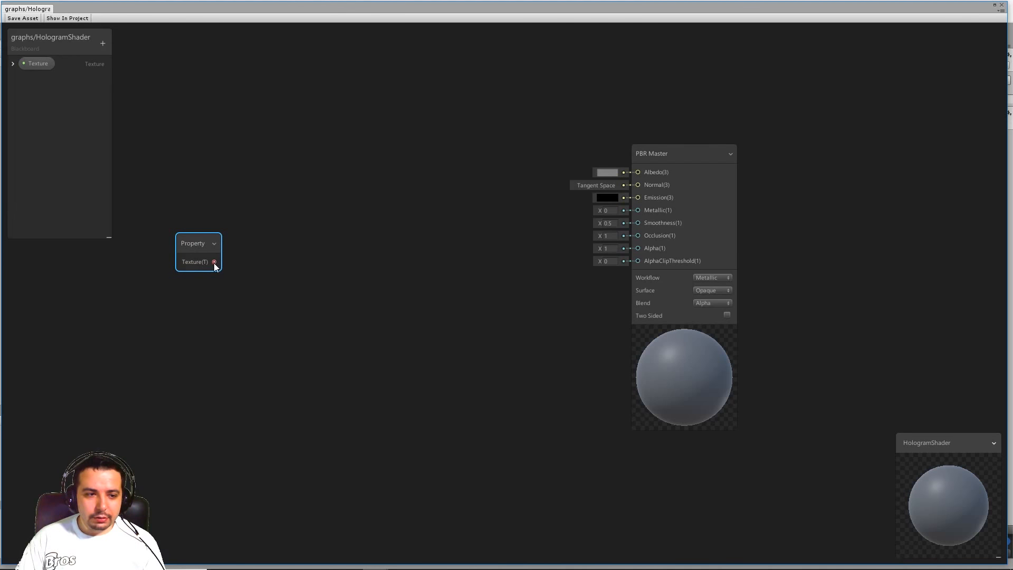
pyautogui.moveTo(214, 261); pyautogui.dragTo(639, 172)
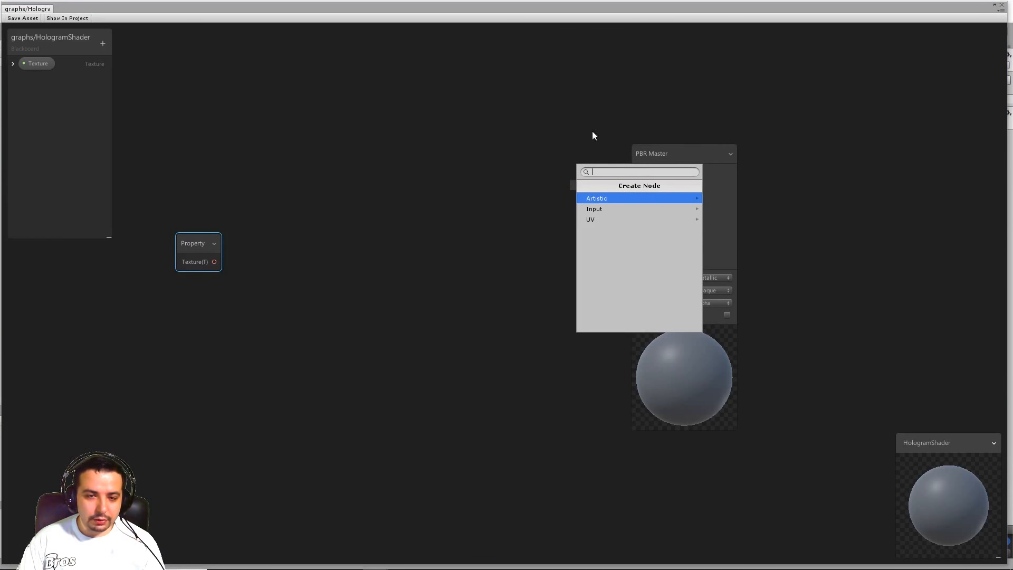
pyautogui.click(338, 180)
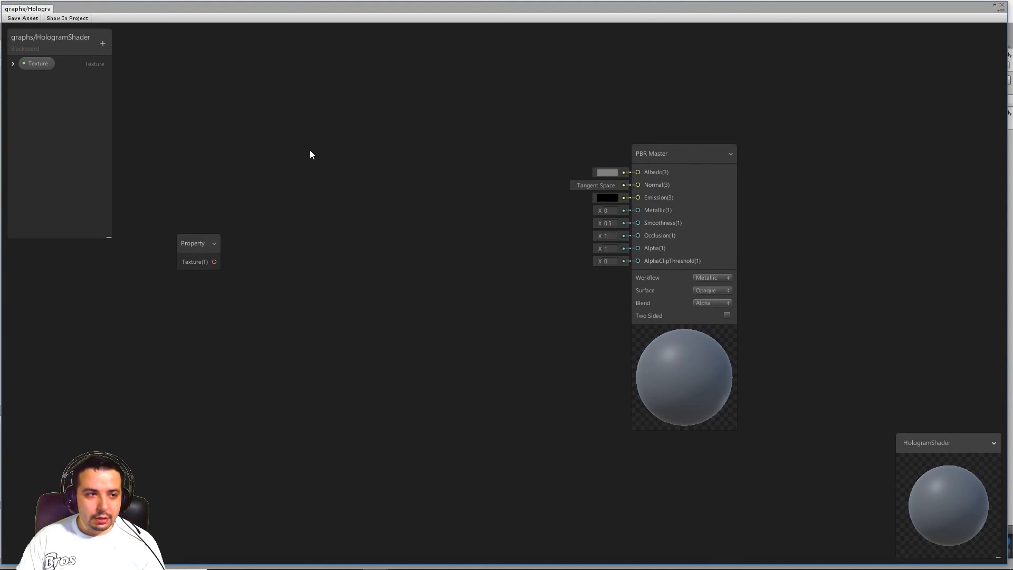
# Step: Add a Sample Texture 2D node and place it above and to the right of the Texture property node
pyautogui.rightClick(295, 163)
pyautogui.click(308, 168)
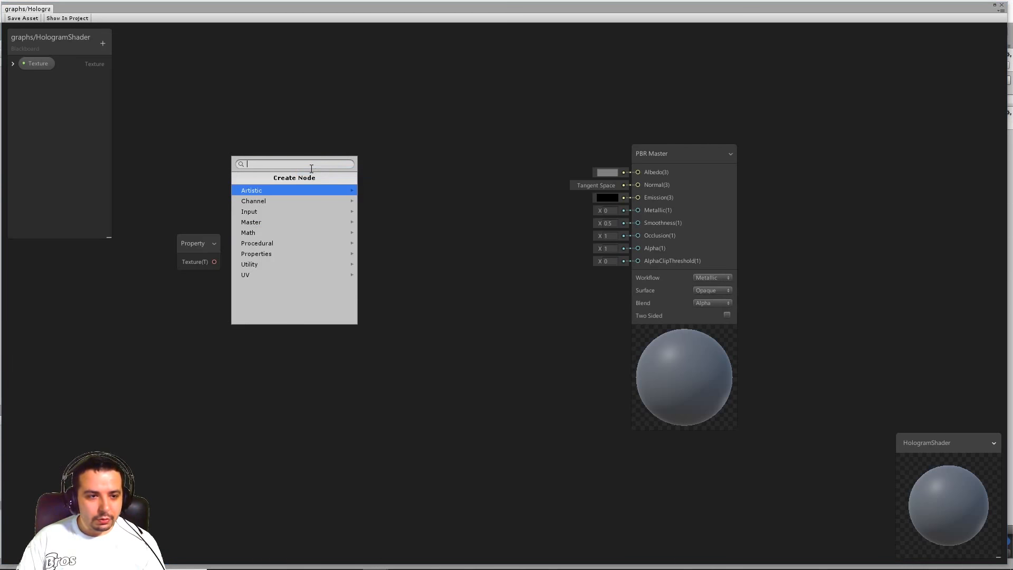
pyautogui.write('tex')
pyautogui.press('Down')
pyautogui.press('Down')
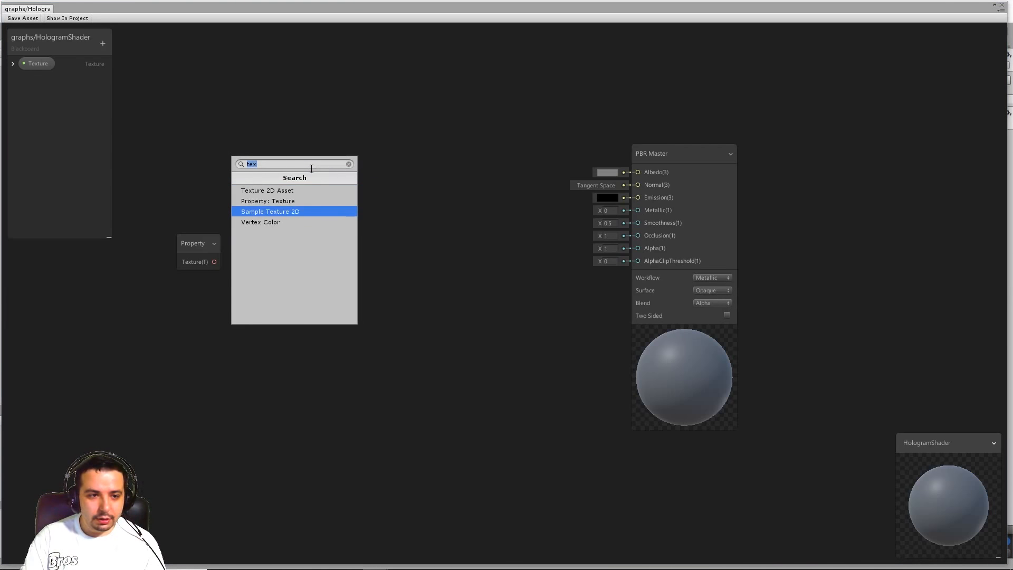
pyautogui.press('Return')
pyautogui.moveTo(312, 169); pyautogui.dragTo(288, 114)
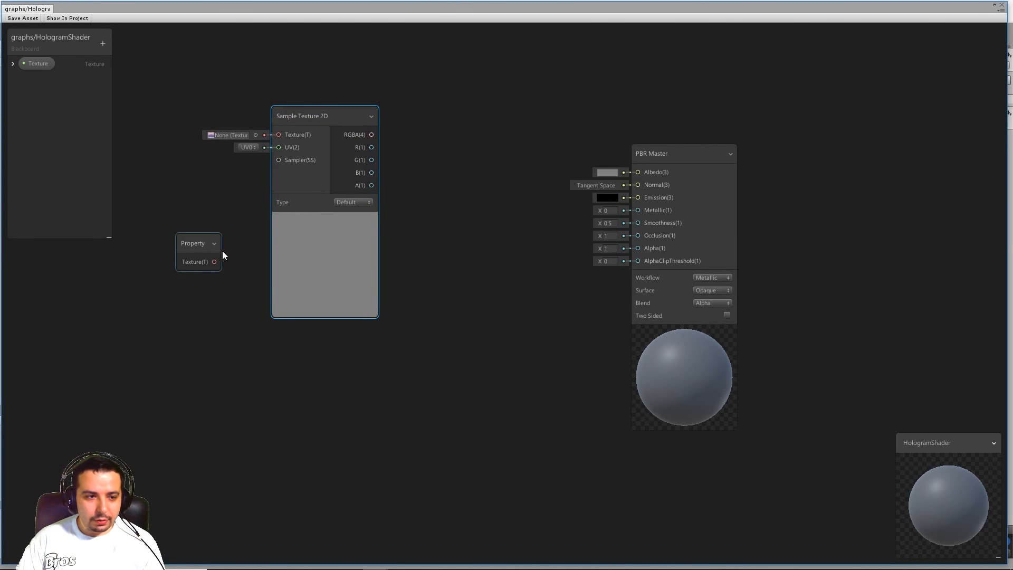
# Step: Connect the Texture property to Sample Texture 2D and its RGBA output to the PBR Master's Albedo, and save the shader asset
pyautogui.moveTo(215, 261); pyautogui.dragTo(278, 134)
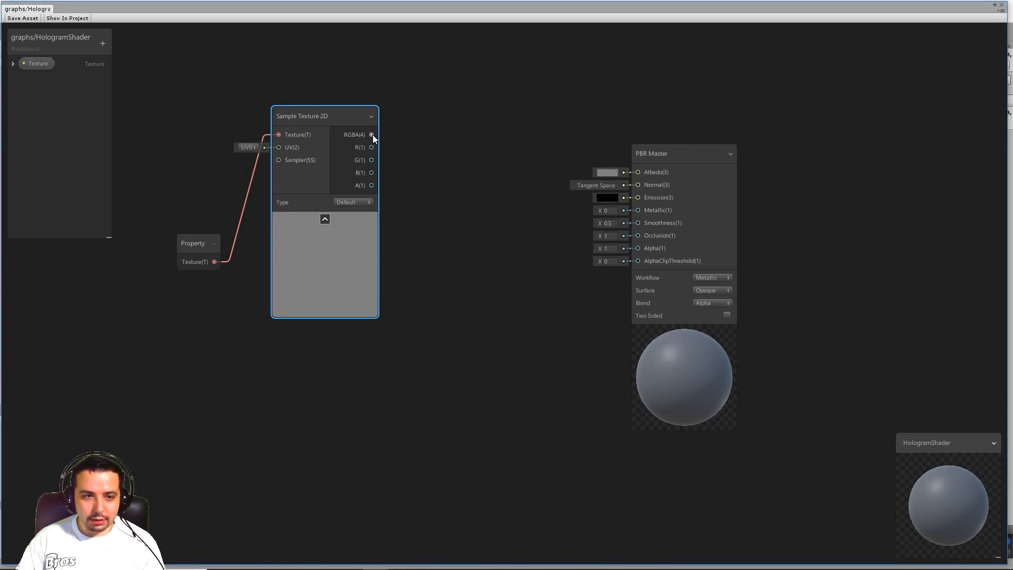
pyautogui.moveTo(371, 135); pyautogui.dragTo(754, 147)
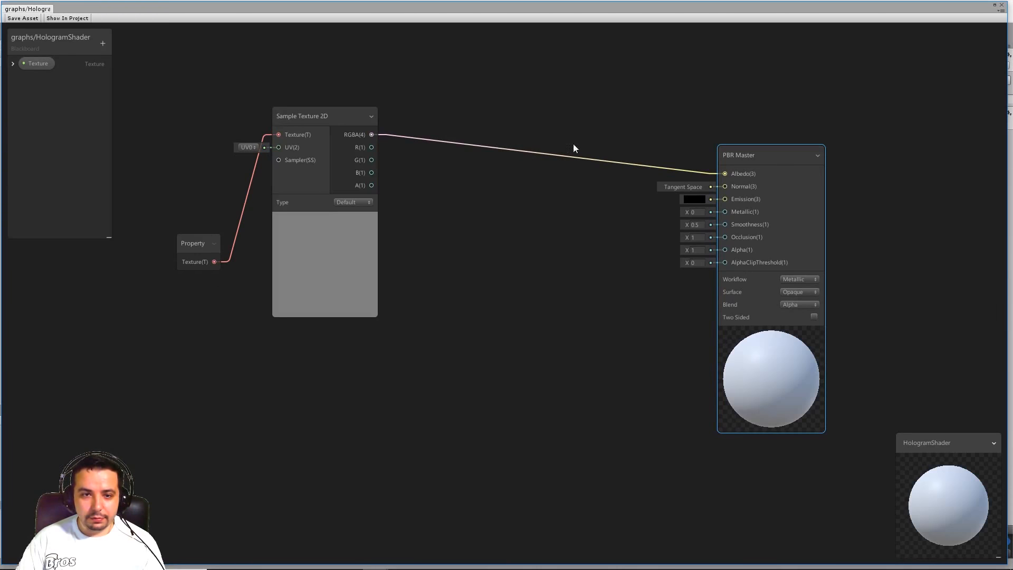
pyautogui.moveTo(309, 112); pyautogui.dragTo(309, 120)
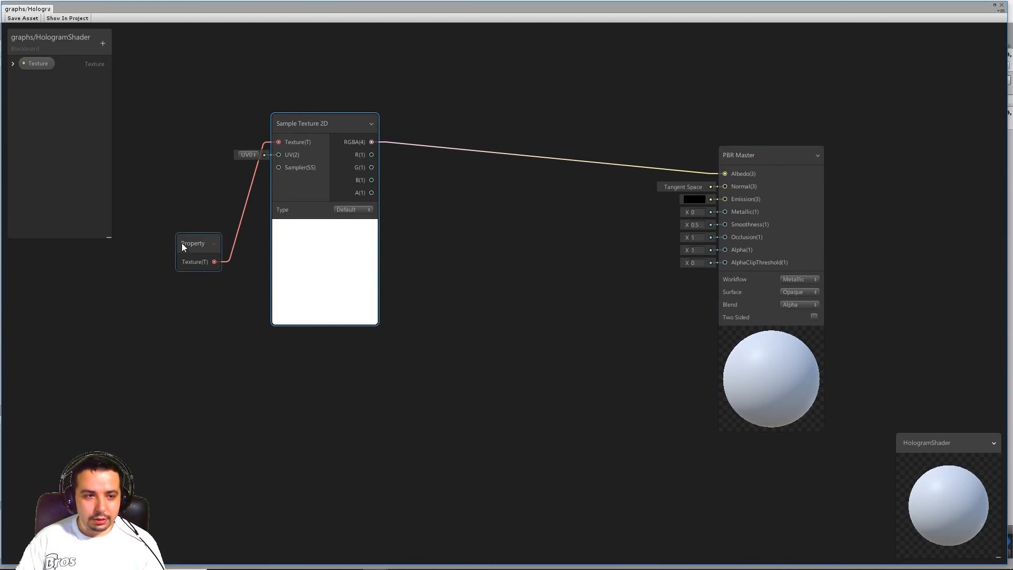
pyautogui.click(23, 18)
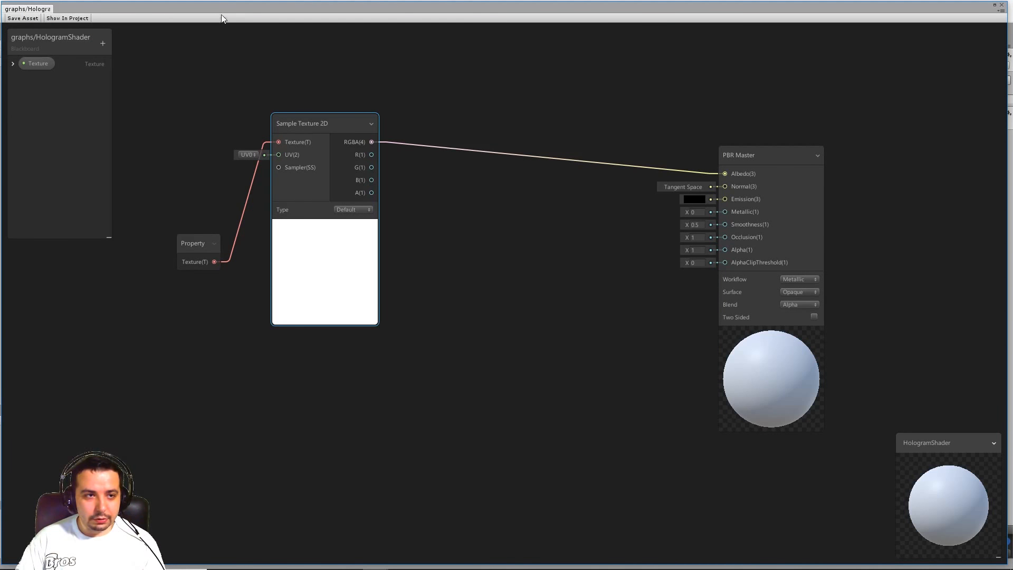
# Step: Switch MarsMaterial's shader to graphs/HologramShader
pyautogui.moveTo(177, 7); pyautogui.dragTo(1012, 66)
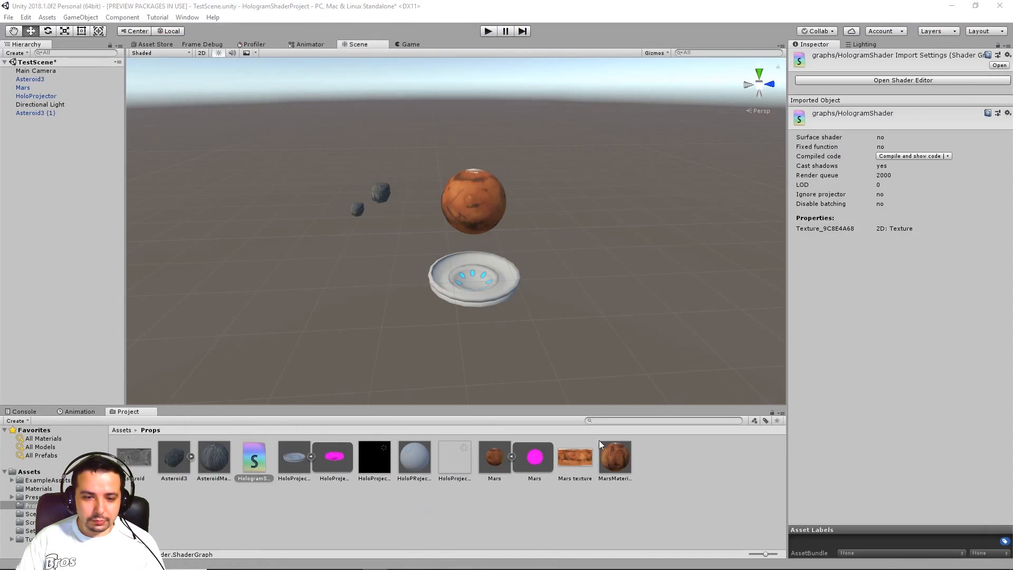
pyautogui.click(619, 460)
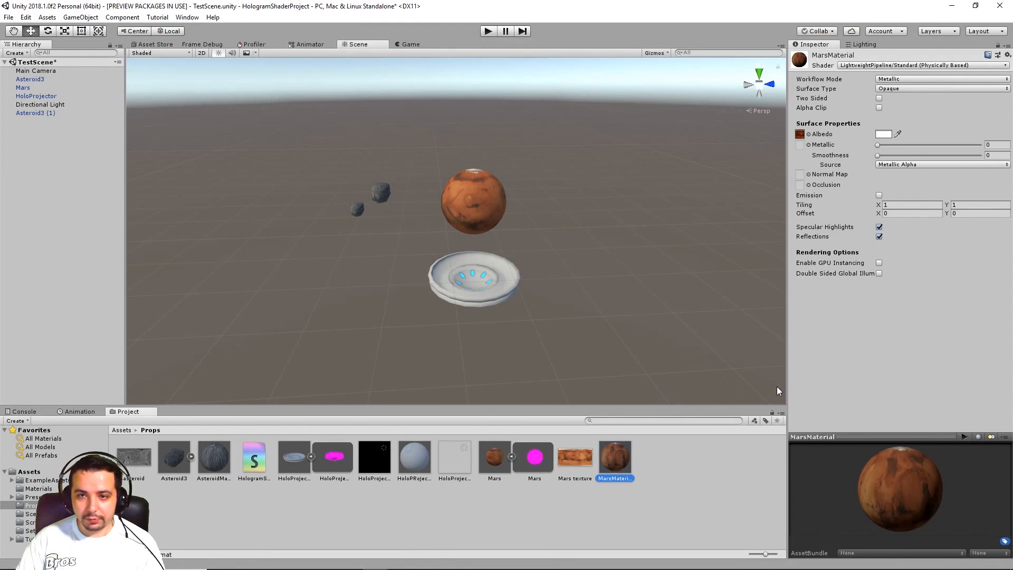
pyautogui.click(889, 65)
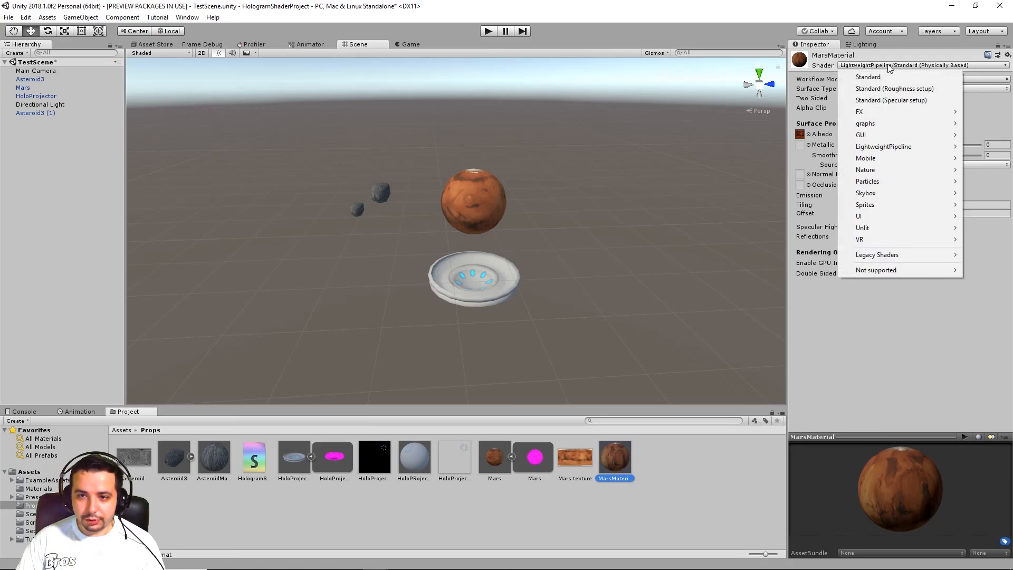
pyautogui.moveTo(865, 128)
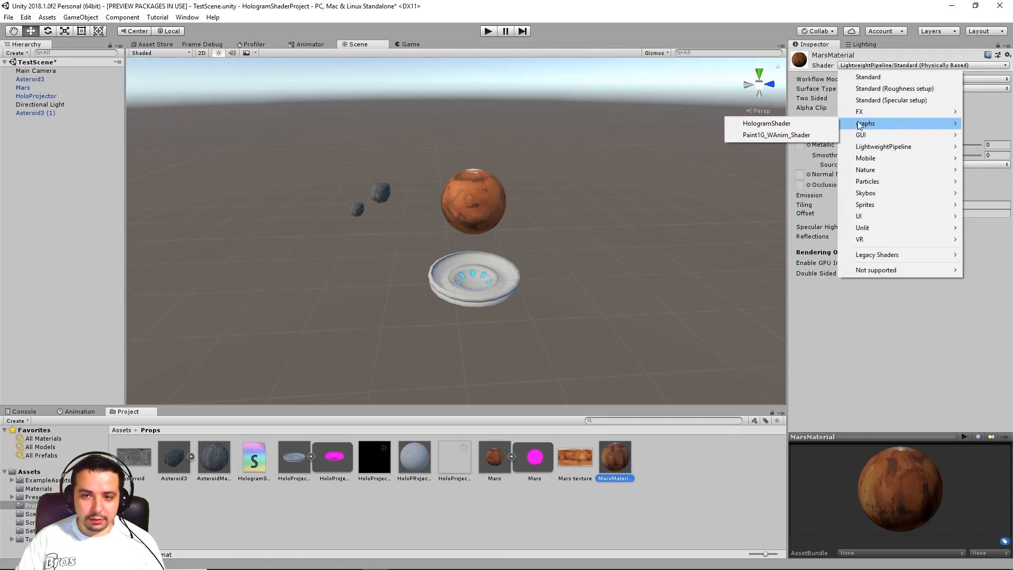
pyautogui.click(767, 124)
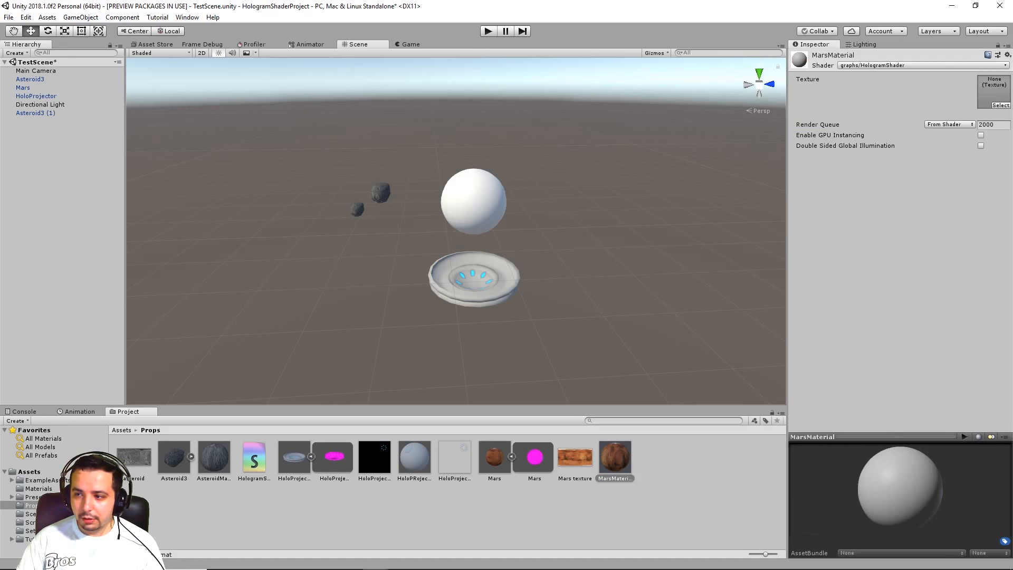
pyautogui.moveTo(1012, 52); pyautogui.dragTo(478, 7)
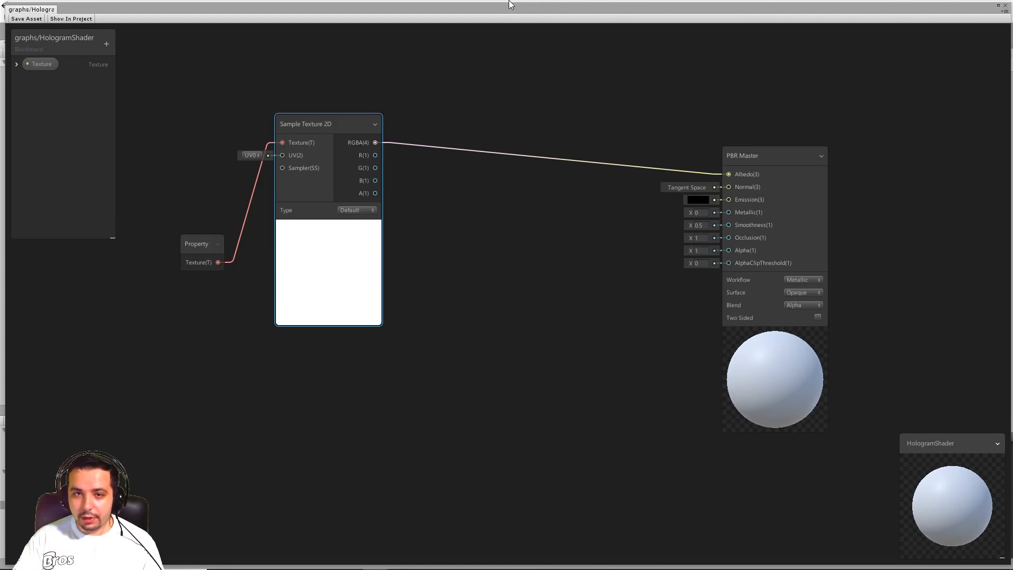
pyautogui.moveTo(511, 11); pyautogui.dragTo(702, 94)
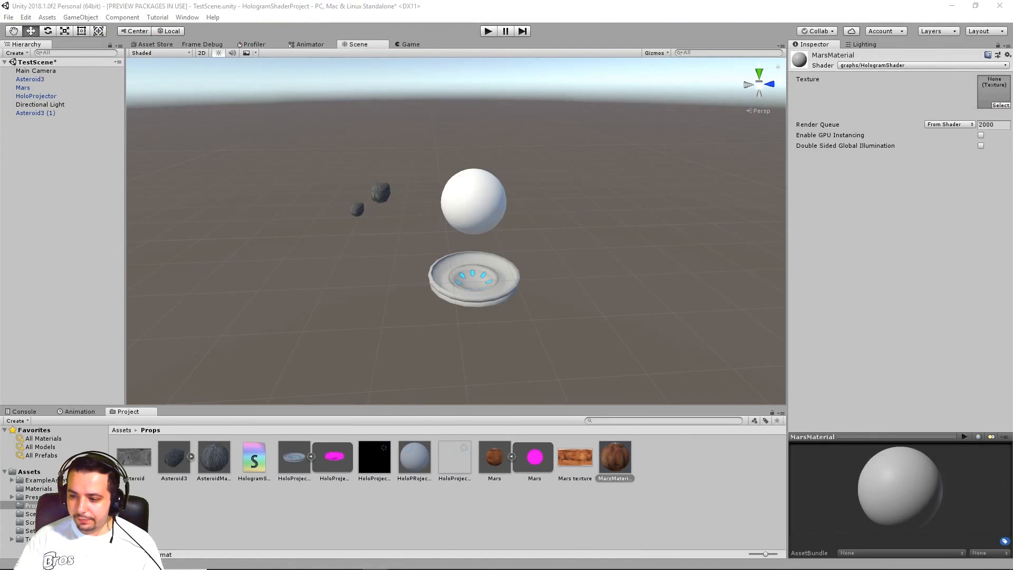
# Step: Import the StripesTexture image into the Props folder and view it at full size
pyautogui.moveTo(615, 458); pyautogui.dragTo(665, 477)
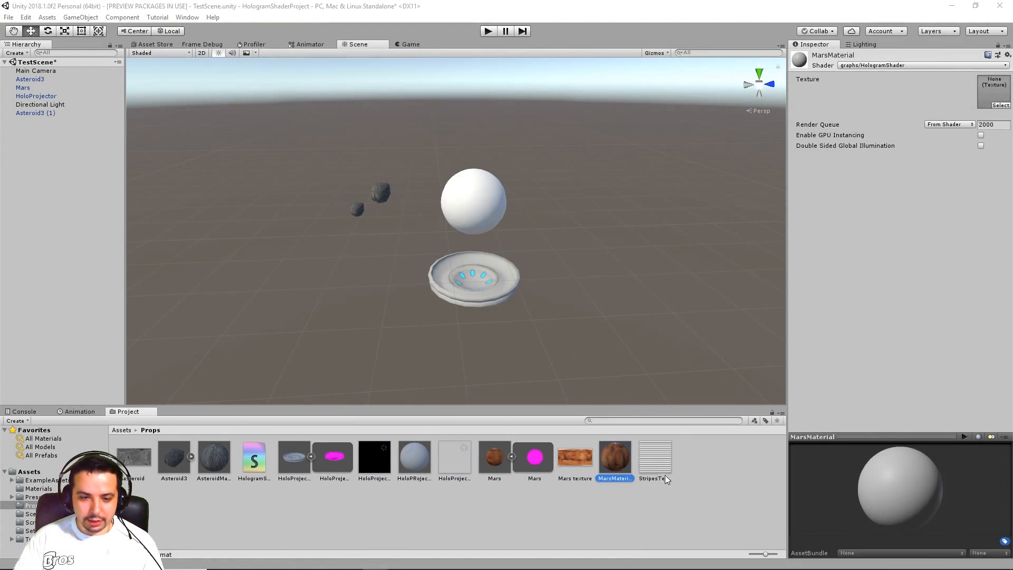
pyautogui.doubleClick(662, 465)
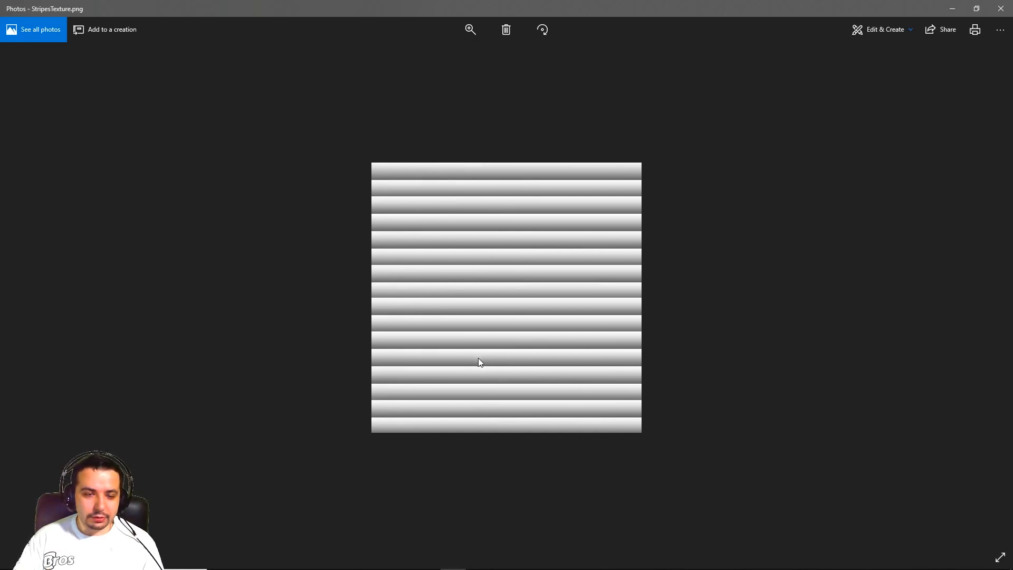
pyautogui.click(1000, 9)
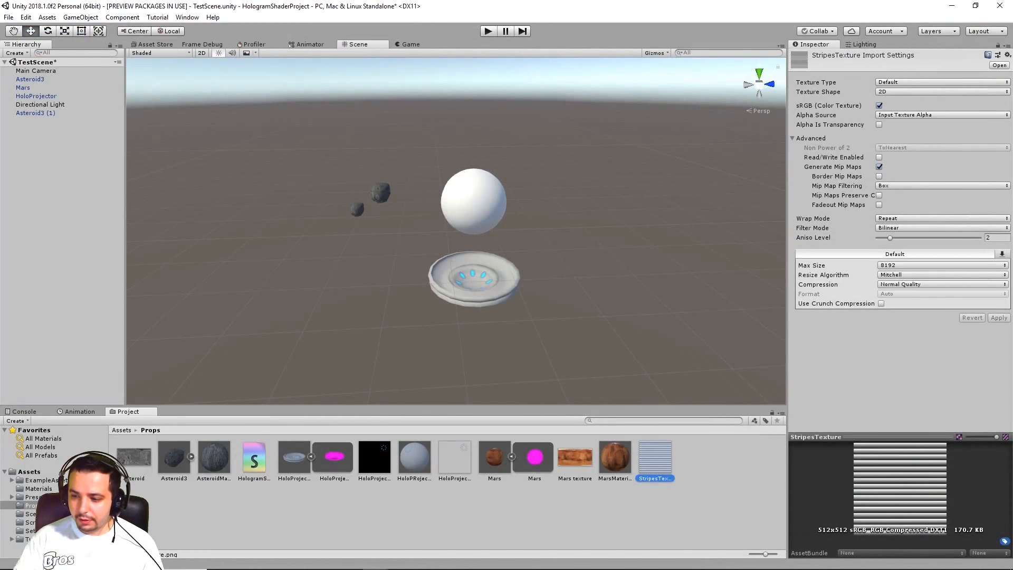
# Step: Add a Texture 2D Asset node below the existing Texture property node in the HologramShader graph and convert it to a property
pyautogui.moveTo(1012, 569); pyautogui.dragTo(492, 1)
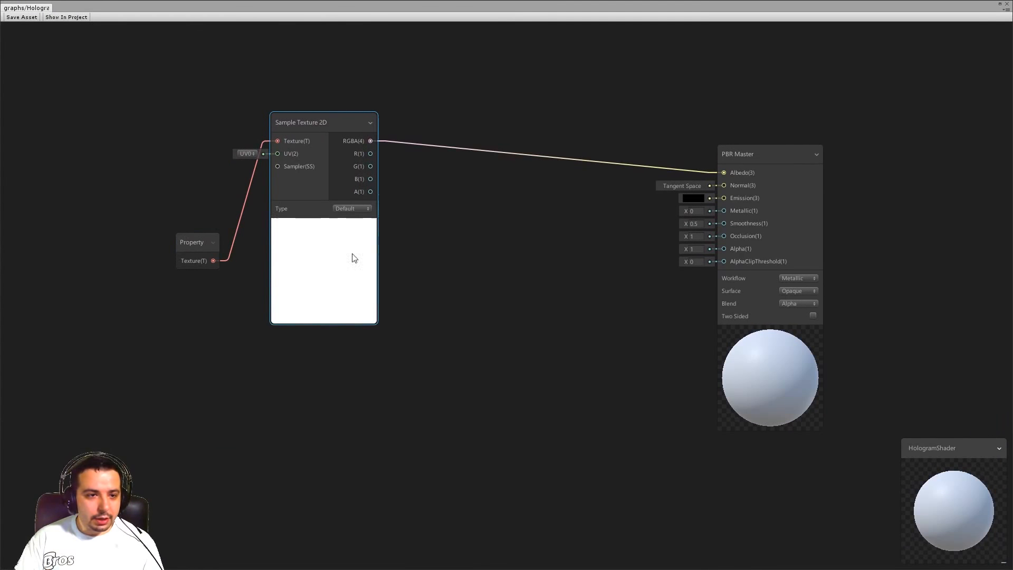
pyautogui.rightClick(170, 406)
pyautogui.click(181, 410)
pyautogui.write('te')
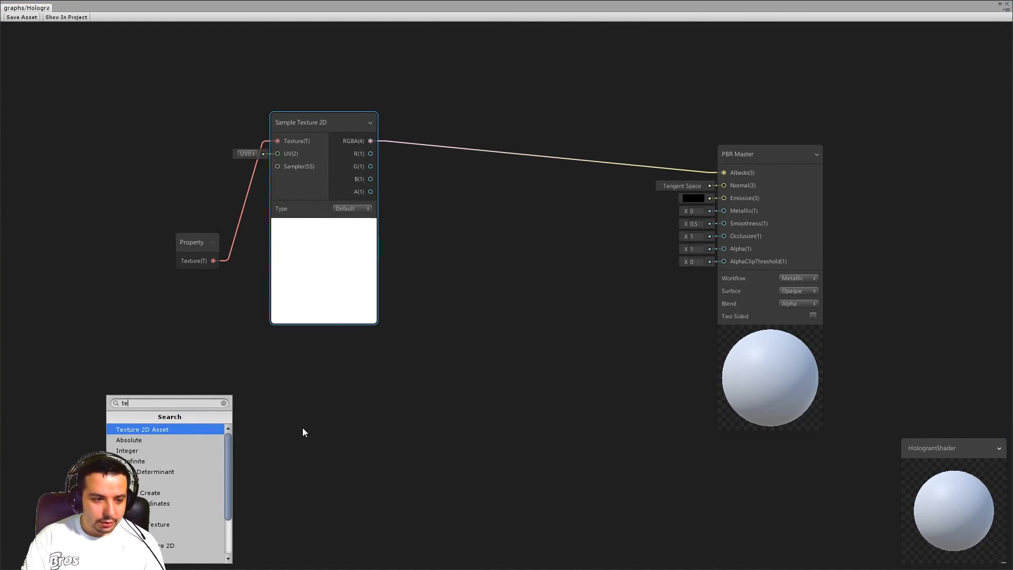
pyautogui.write('xt')
pyautogui.press('Return')
pyautogui.rightClick(189, 416)
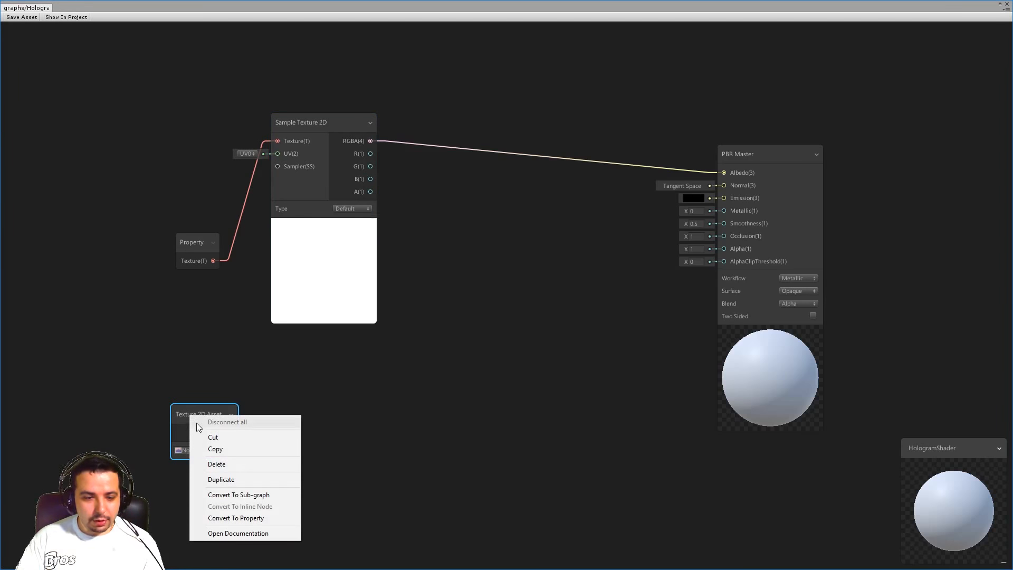
pyautogui.click(235, 518)
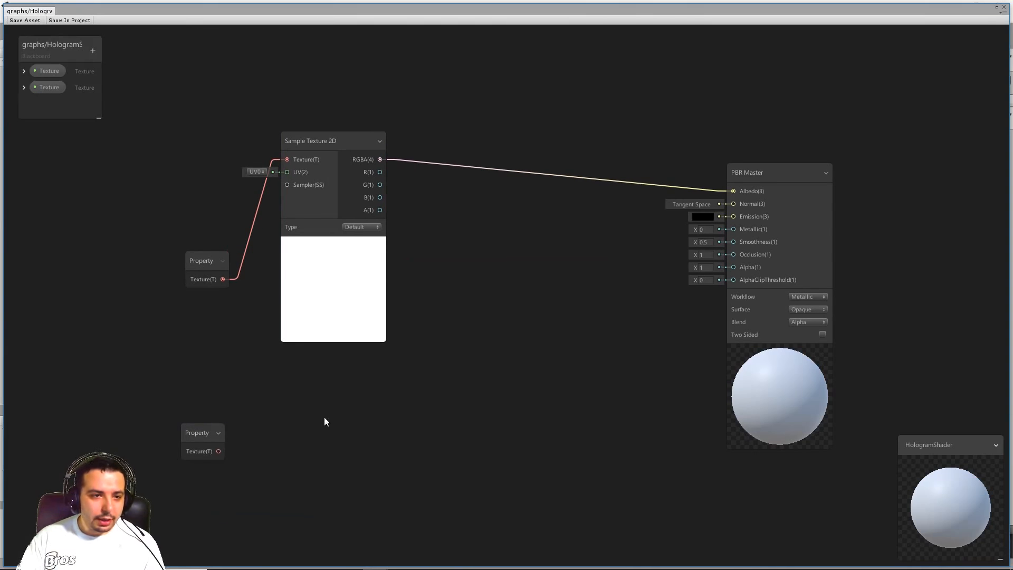
# Step: Add a second Sample Texture 2D node below the first and connect the new Texture property to its Texture input
pyautogui.rightClick(314, 414)
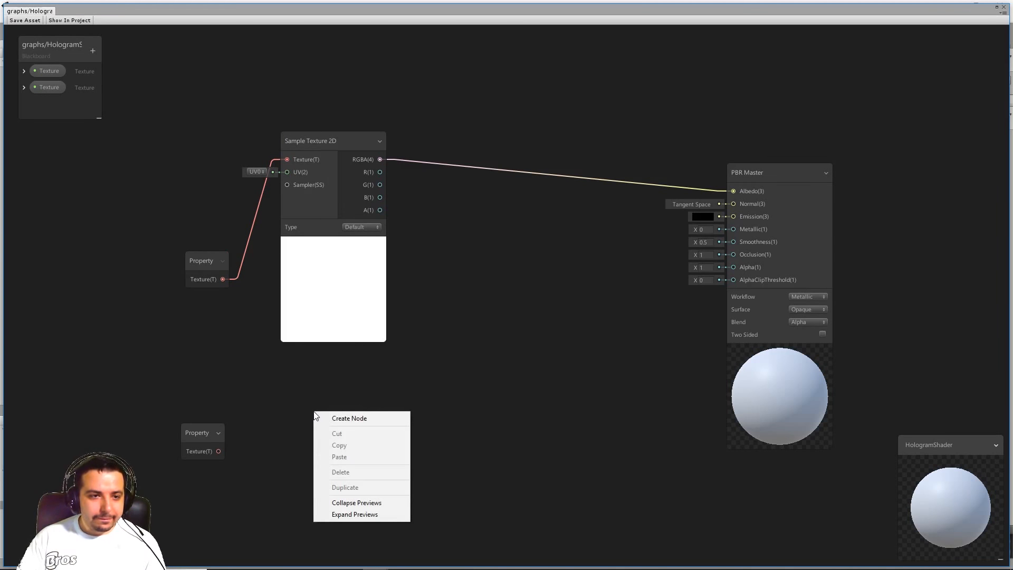
pyautogui.click(345, 419)
pyautogui.write('sa')
pyautogui.press('Down')
pyautogui.press('Return')
pyautogui.moveTo(334, 418); pyautogui.dragTo(304, 376)
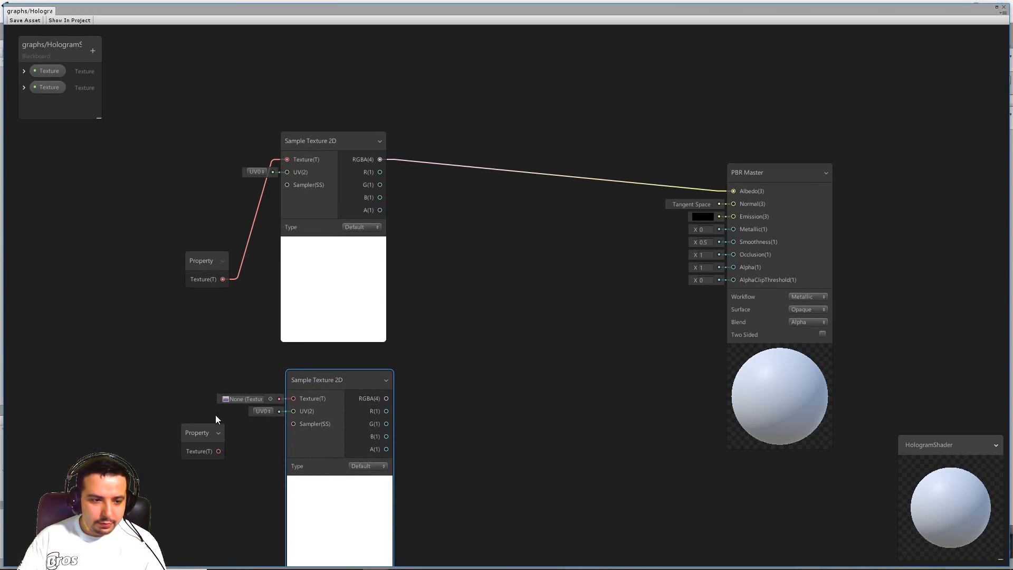
pyautogui.moveTo(222, 449); pyautogui.dragTo(291, 401)
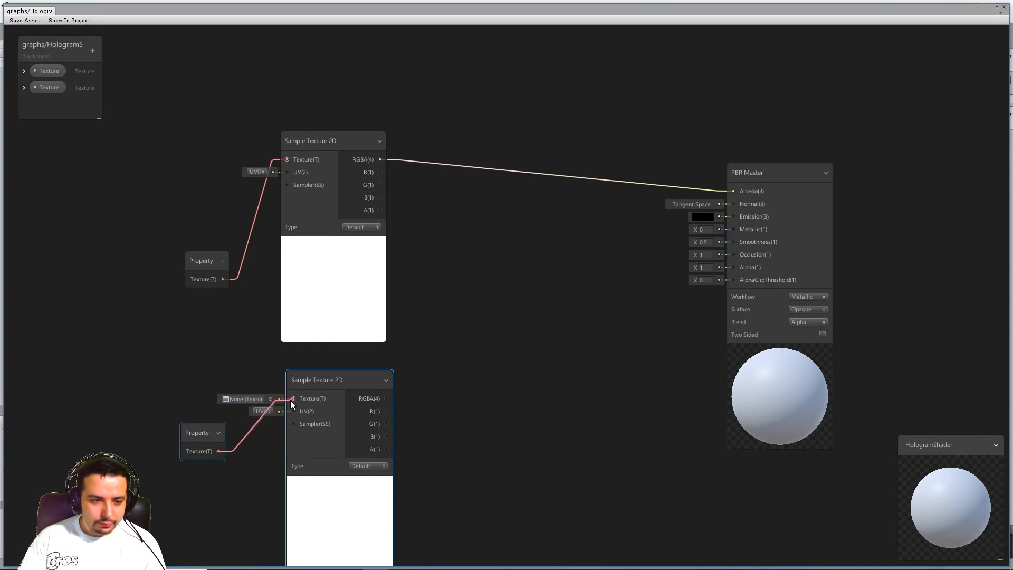
# Step: Rename the second Texture property to HologramStyleTexture
pyautogui.click(50, 86)
pyautogui.rightClick(51, 88)
pyautogui.click(90, 94)
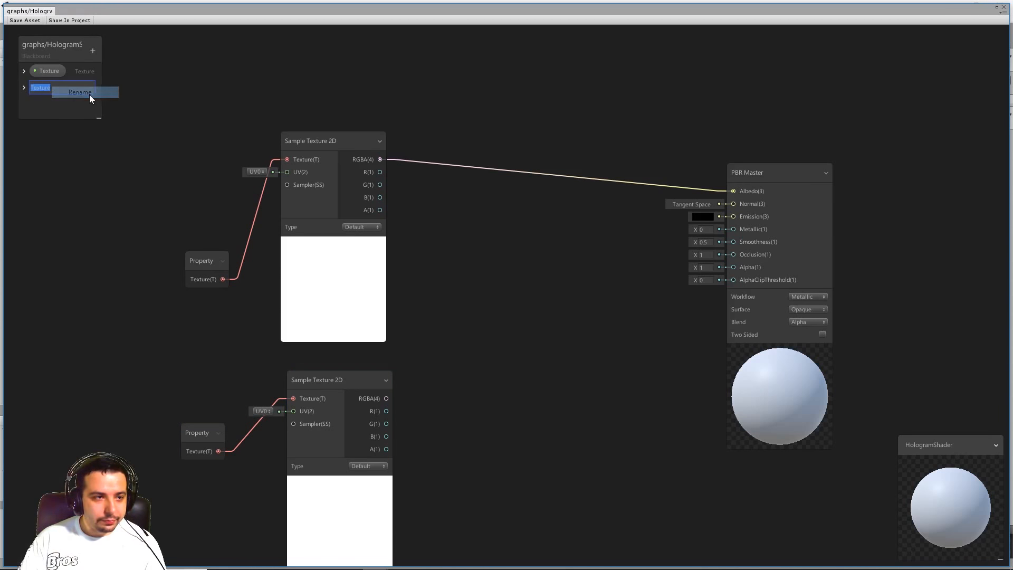
pyautogui.write('HologramS')
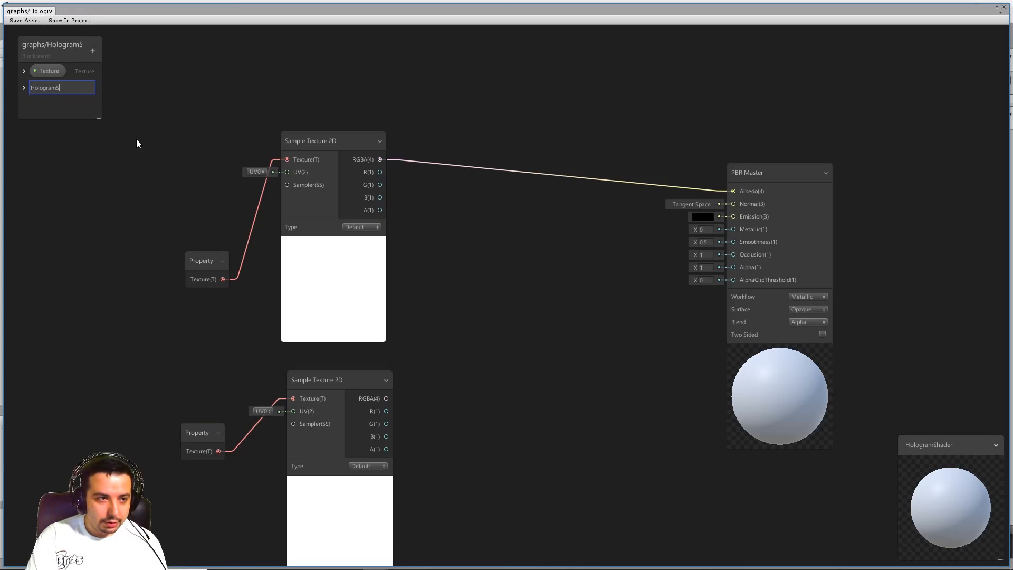
pyautogui.write('tyleTexture')
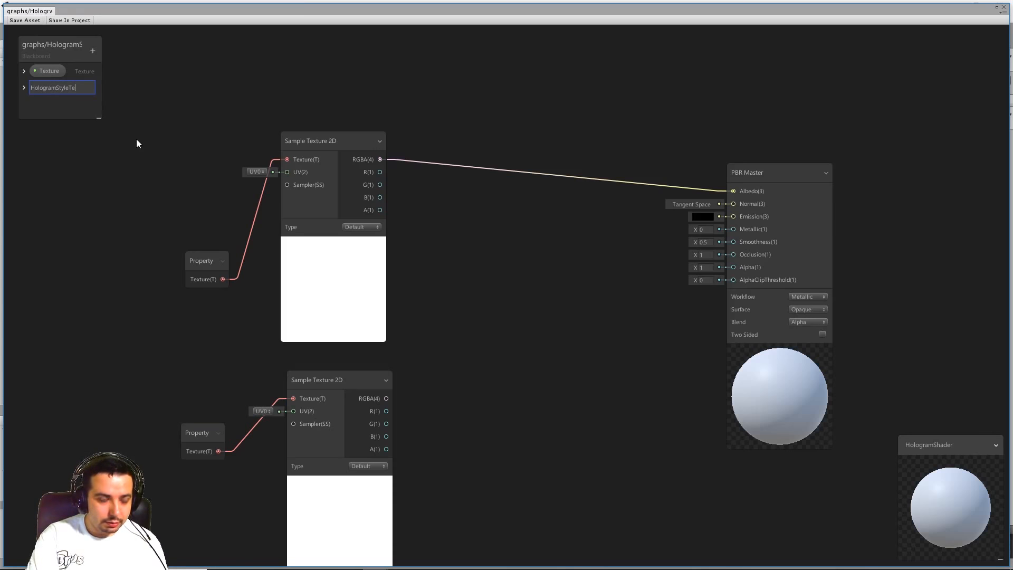
pyautogui.press('Return')
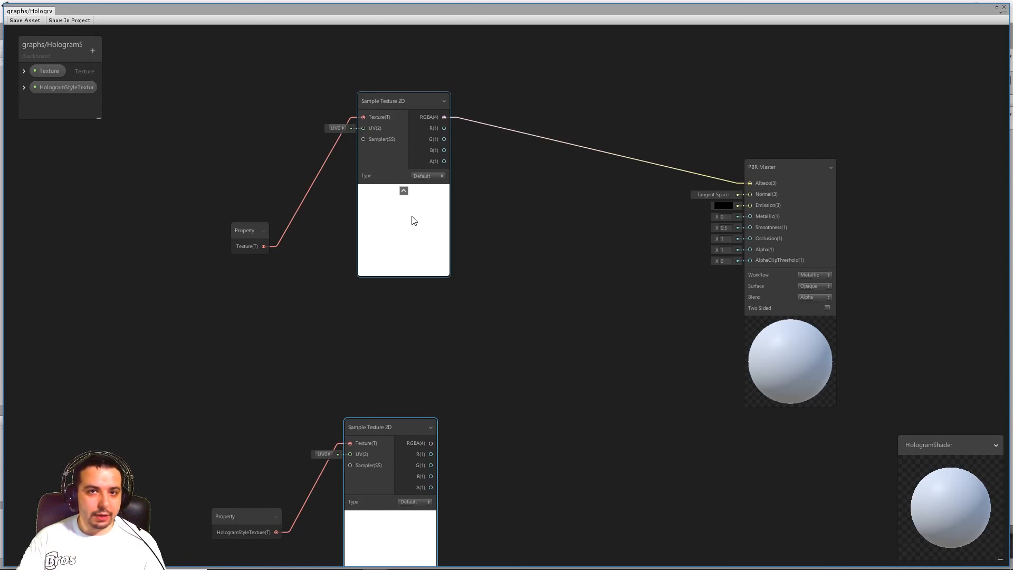
# Step: Add a Color node between the two texture branches and convert it to a property
pyautogui.moveTo(245, 231); pyautogui.dragTo(227, 211)
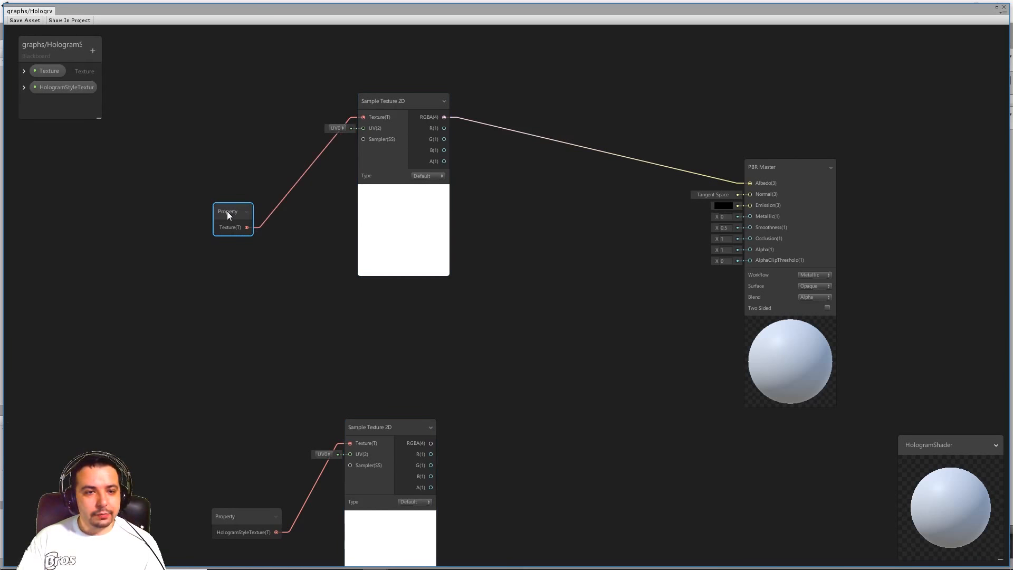
pyautogui.rightClick(272, 325)
pyautogui.click(303, 329)
pyautogui.write('color')
pyautogui.press('Return')
pyautogui.moveTo(309, 330); pyautogui.dragTo(243, 326)
pyautogui.rightClick(234, 328)
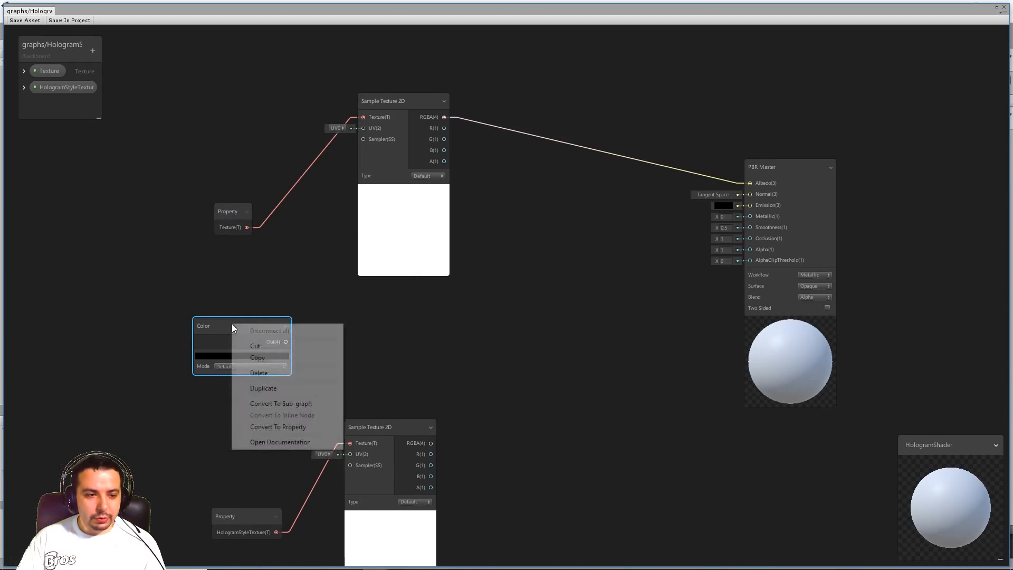
pyautogui.click(305, 427)
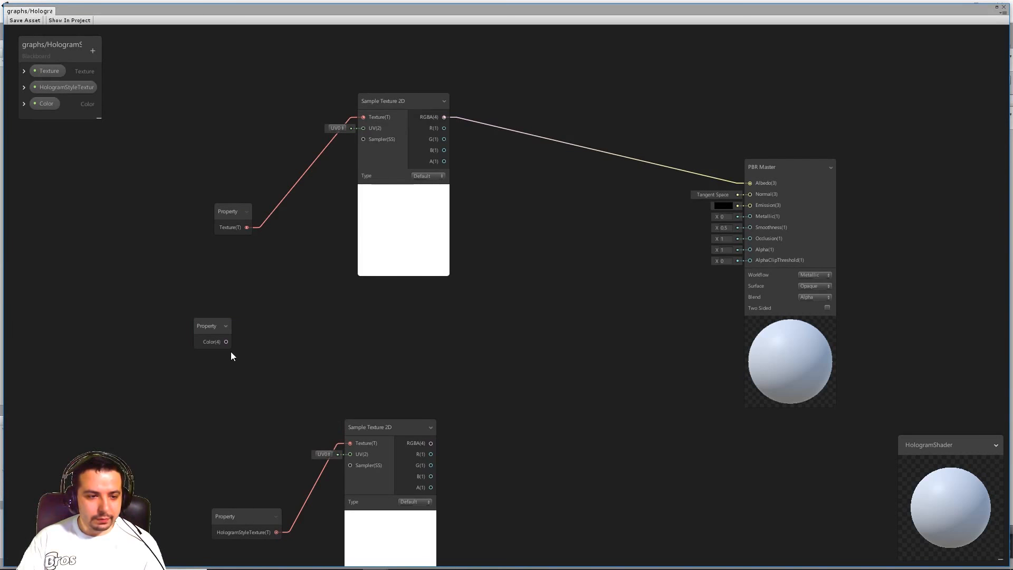
# Step: Rename the Color property to HologramTint
pyautogui.rightClick(50, 103)
pyautogui.click(59, 109)
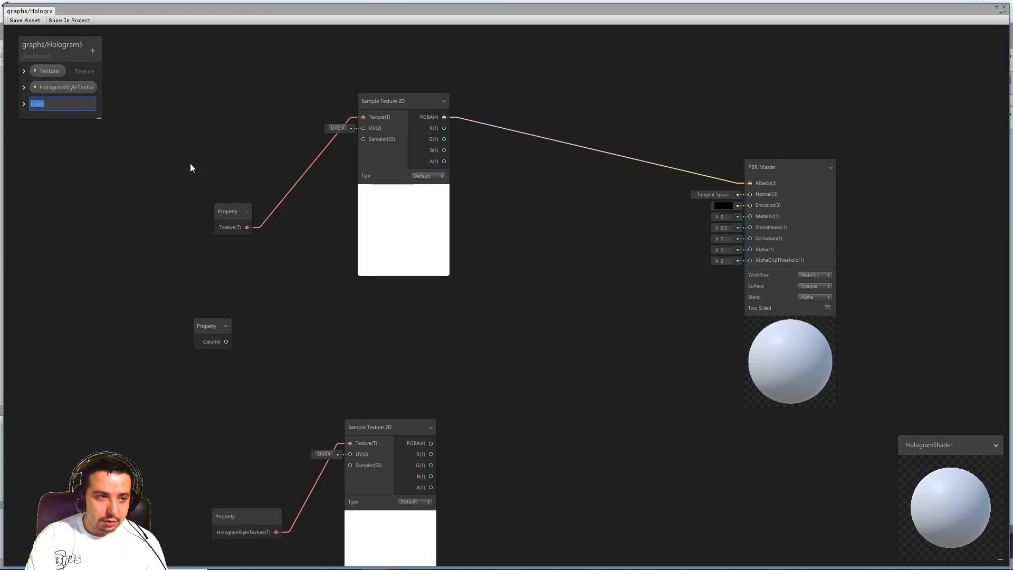
pyautogui.write('Holo')
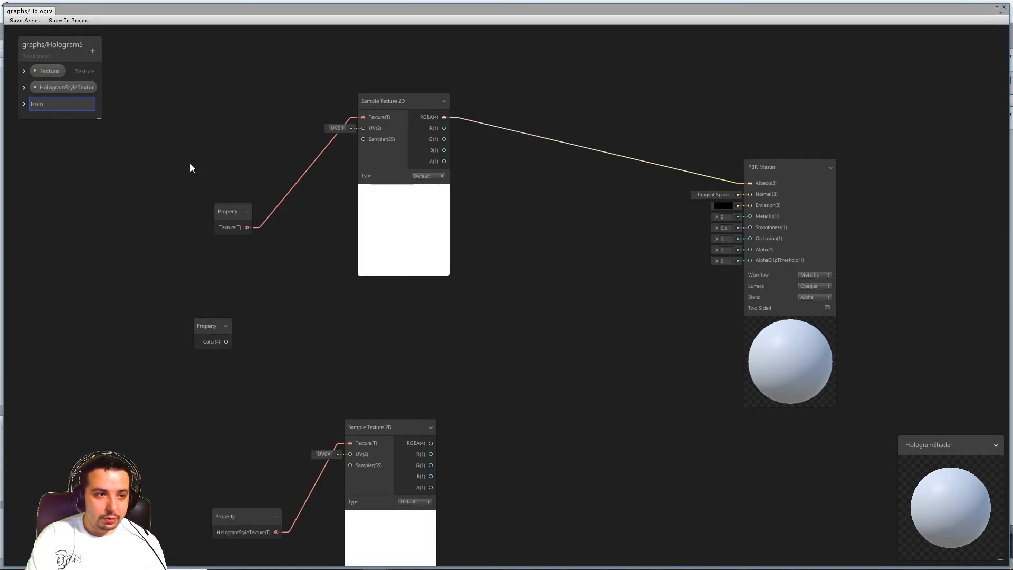
pyautogui.write('gramTint')
pyautogui.press('Return')
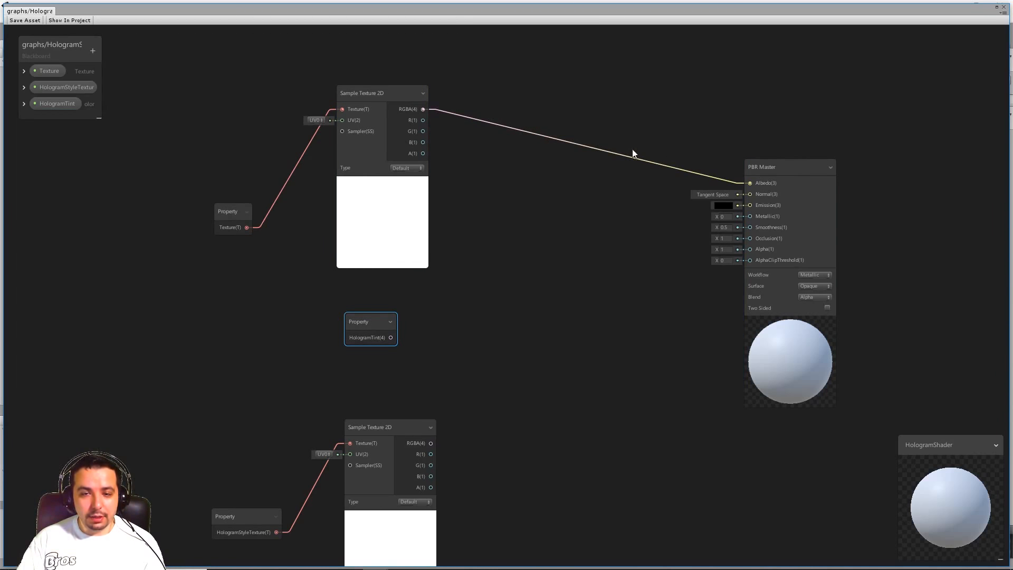
# Step: Add a Multiply node, feeding the first Sample Texture 2D's RGBA into A and HologramTint into B
pyautogui.moveTo(774, 165); pyautogui.dragTo(794, 167)
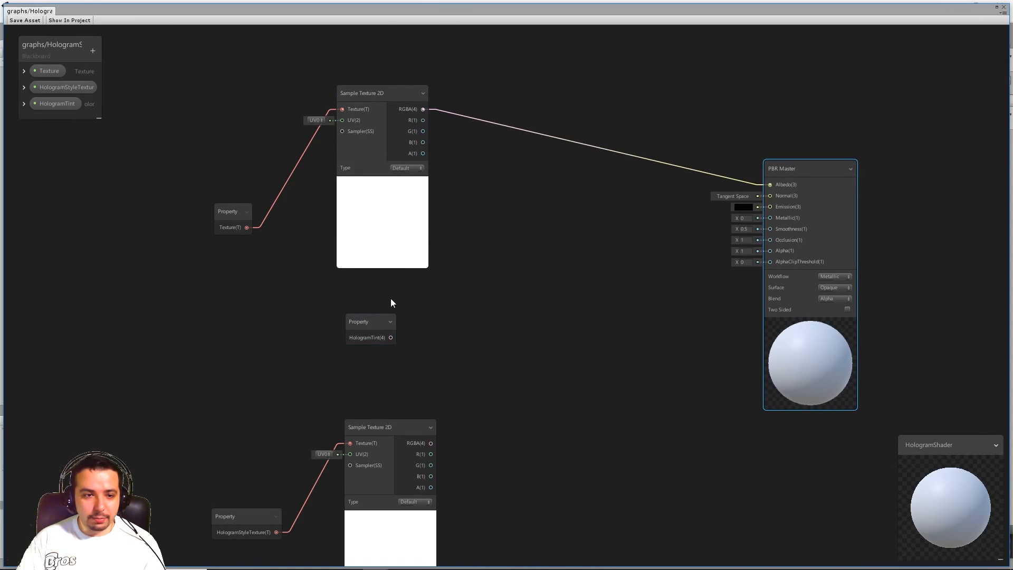
pyautogui.rightClick(458, 281)
pyautogui.click(480, 287)
pyautogui.write('multi')
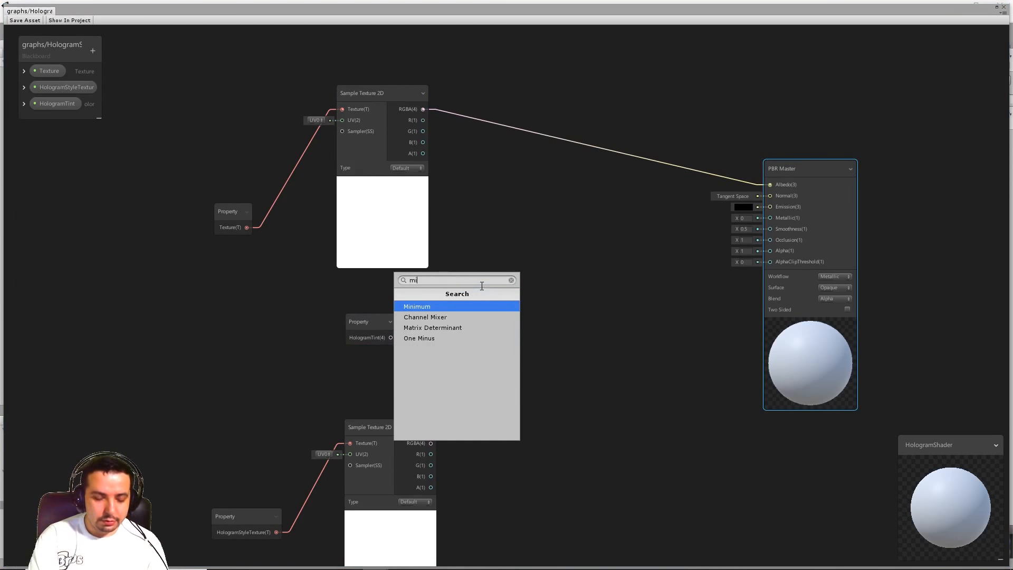
pyautogui.press('Return')
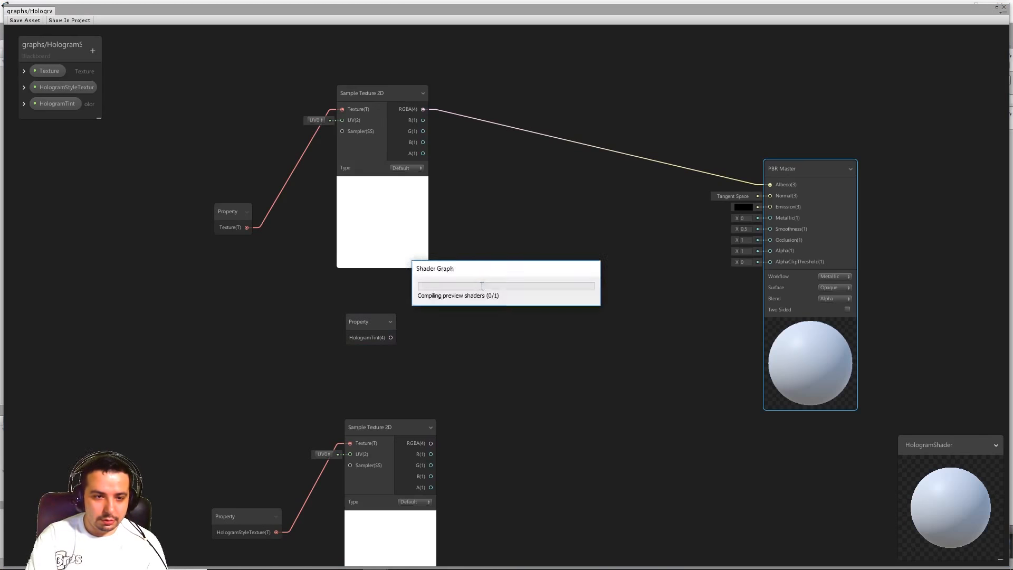
pyautogui.moveTo(475, 292)
pyautogui.mouseDown()
pyautogui.moveTo(498, 290)
pyautogui.moveTo(489, 293)
pyautogui.mouseUp()
pyautogui.moveTo(390, 337); pyautogui.dragTo(478, 318)
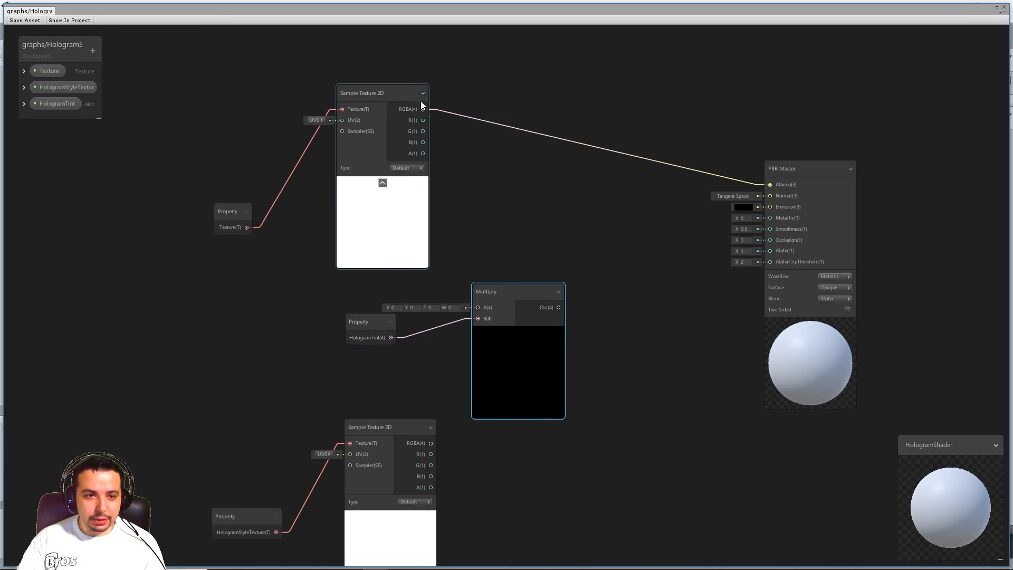
pyautogui.moveTo(423, 109); pyautogui.dragTo(478, 307)
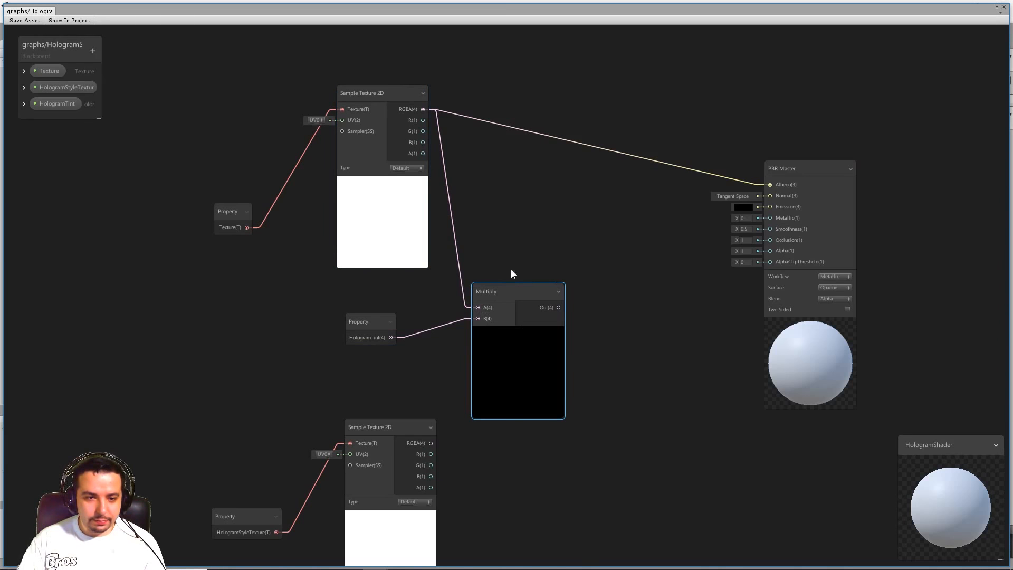
# Step: Replace the direct texture link to the PBR Master's Albedo with the Multiply output, and save the shader asset
pyautogui.click(528, 130)
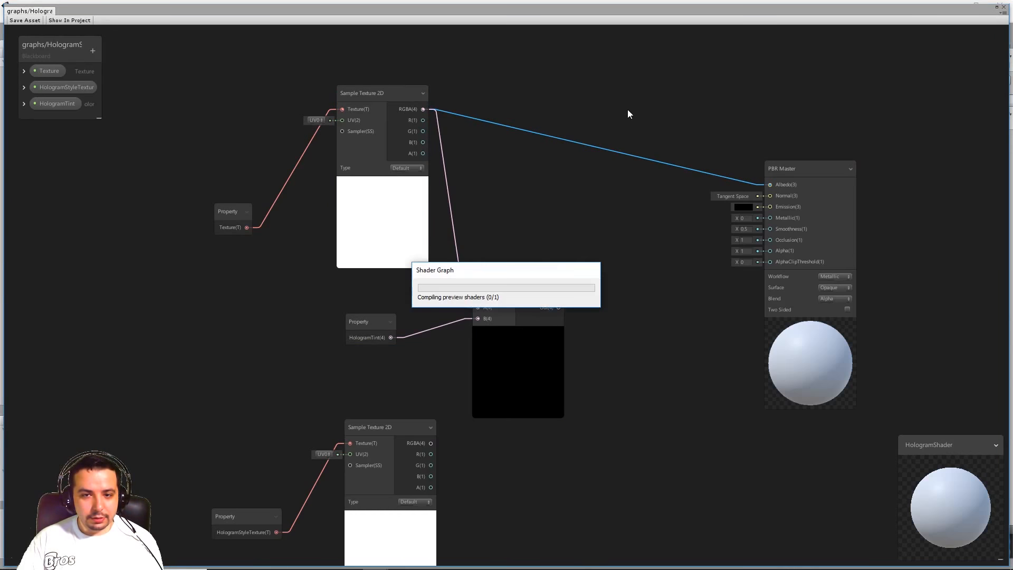
pyautogui.press('Delete')
pyautogui.moveTo(559, 307); pyautogui.dragTo(768, 188)
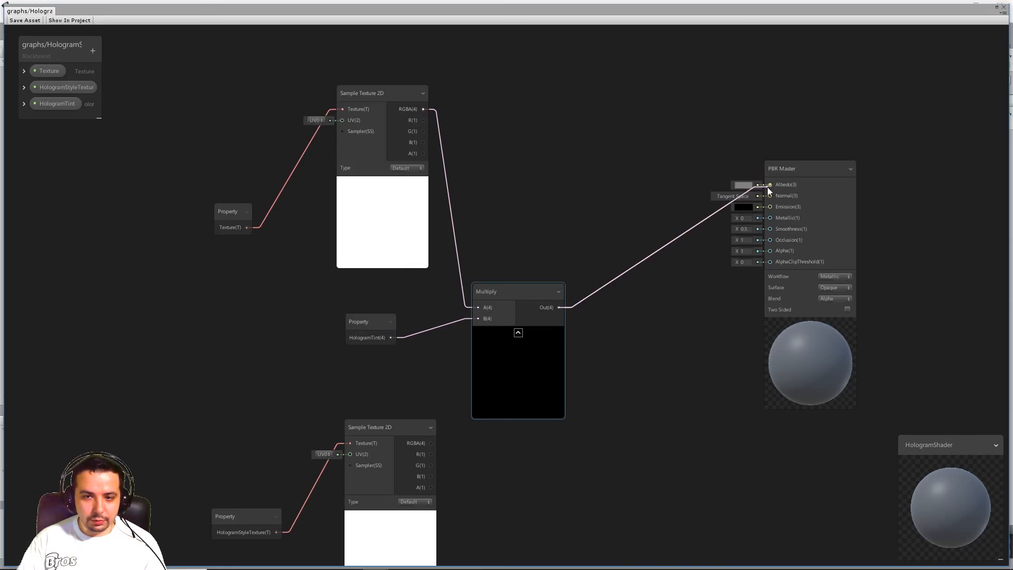
pyautogui.moveTo(497, 291); pyautogui.dragTo(503, 264)
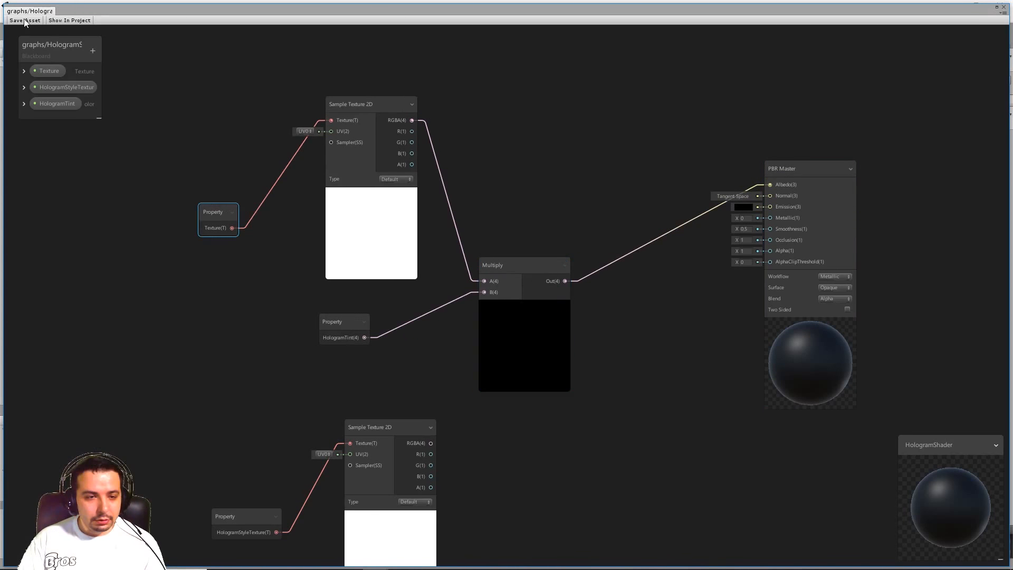
pyautogui.click(24, 20)
pyautogui.moveTo(101, 10); pyautogui.dragTo(1012, 80)
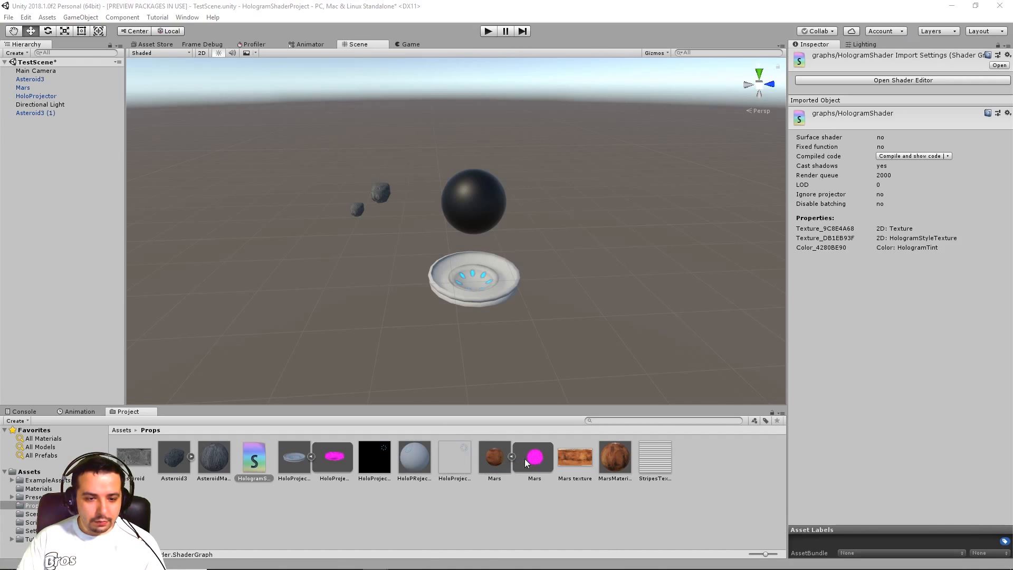
# Step: Set MarsMaterial's HologramTint to light blue, hexadecimal 60CCFF
pyautogui.click(615, 457)
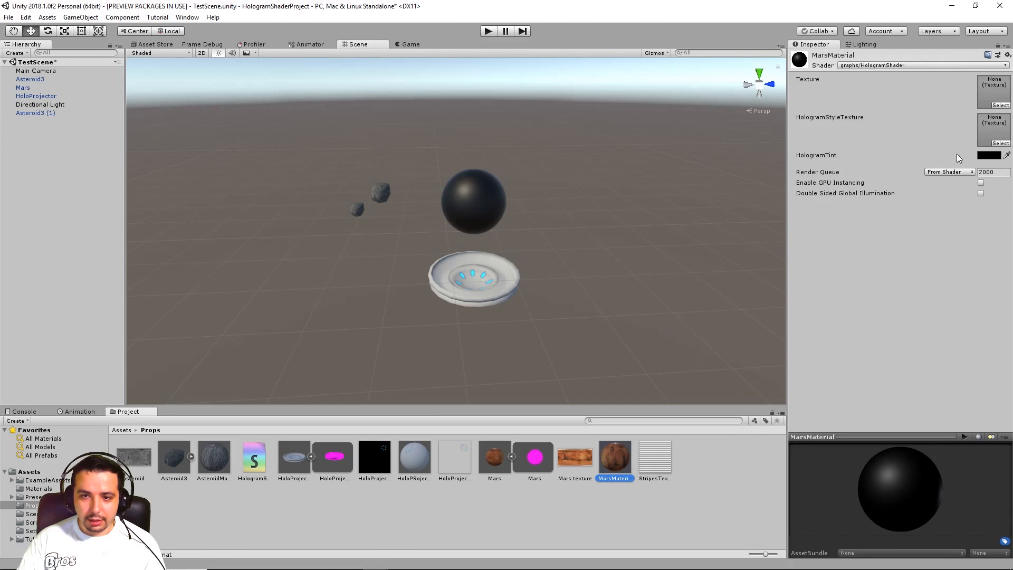
pyautogui.click(989, 156)
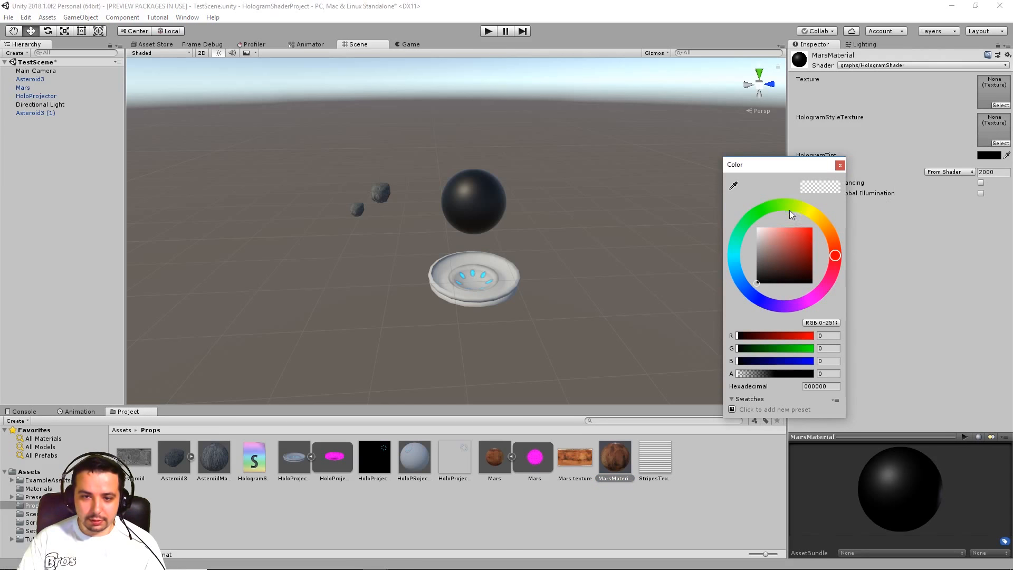
pyautogui.moveTo(745, 285)
pyautogui.mouseDown()
pyautogui.moveTo(746, 296)
pyautogui.moveTo(729, 275)
pyautogui.mouseUp()
pyautogui.moveTo(796, 240); pyautogui.dragTo(791, 220)
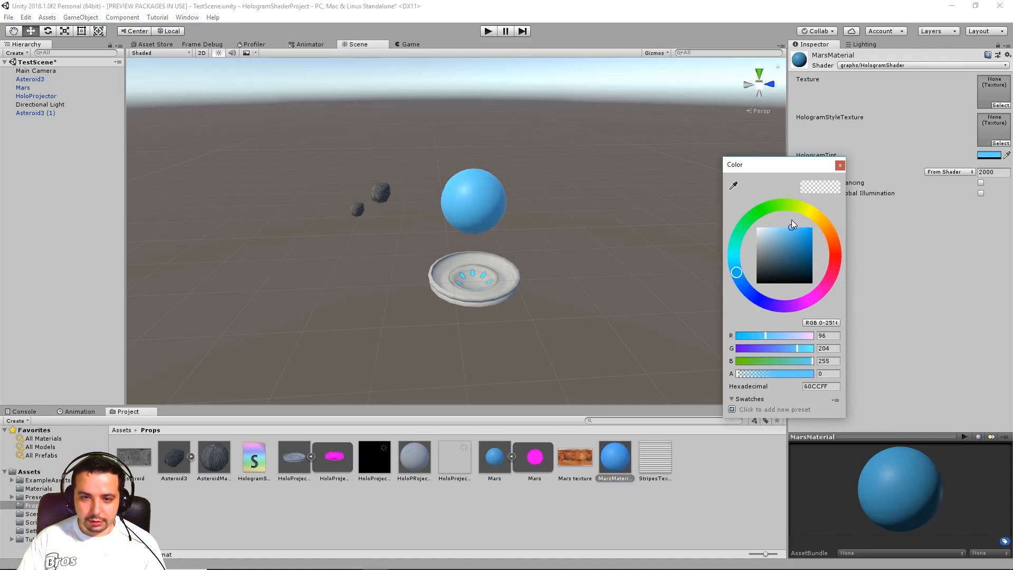
pyautogui.click(839, 165)
# Step: Assign the Mars texture to MarsMaterial's Texture property
pyautogui.click(1000, 105)
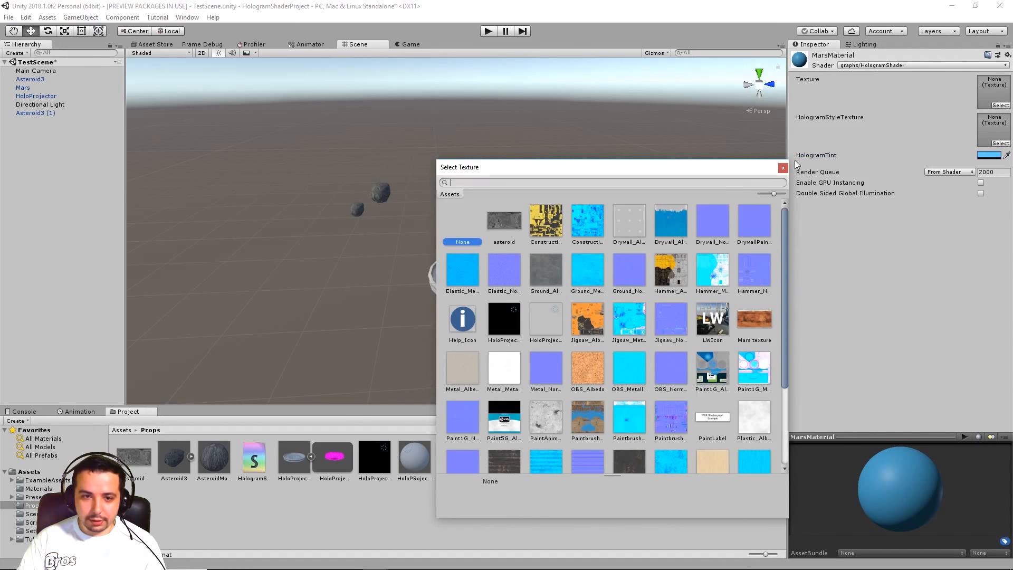
pyautogui.scroll(-5, 631, 295)
pyautogui.scroll(5, 751, 302)
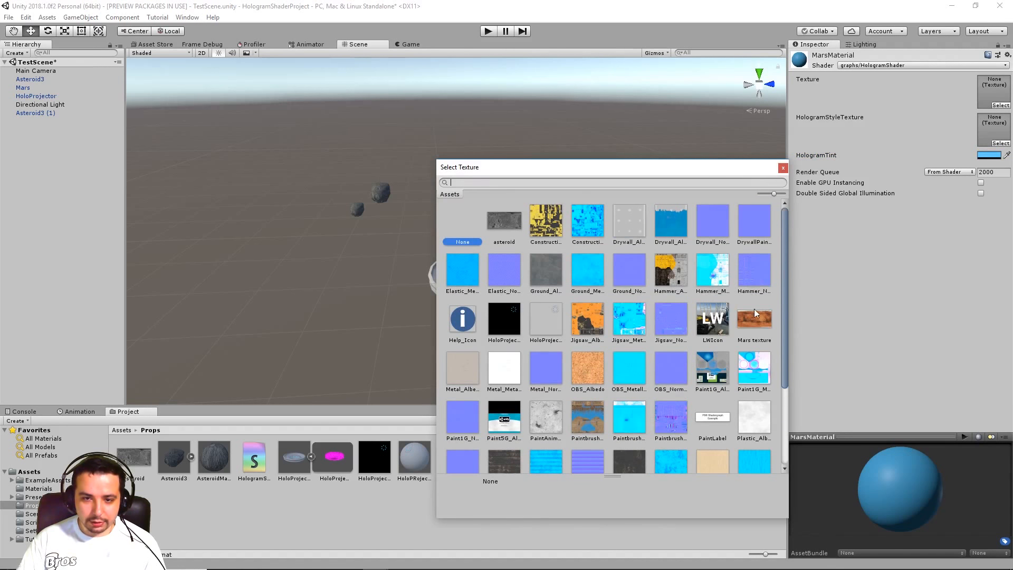
pyautogui.click(753, 315)
pyautogui.click(783, 168)
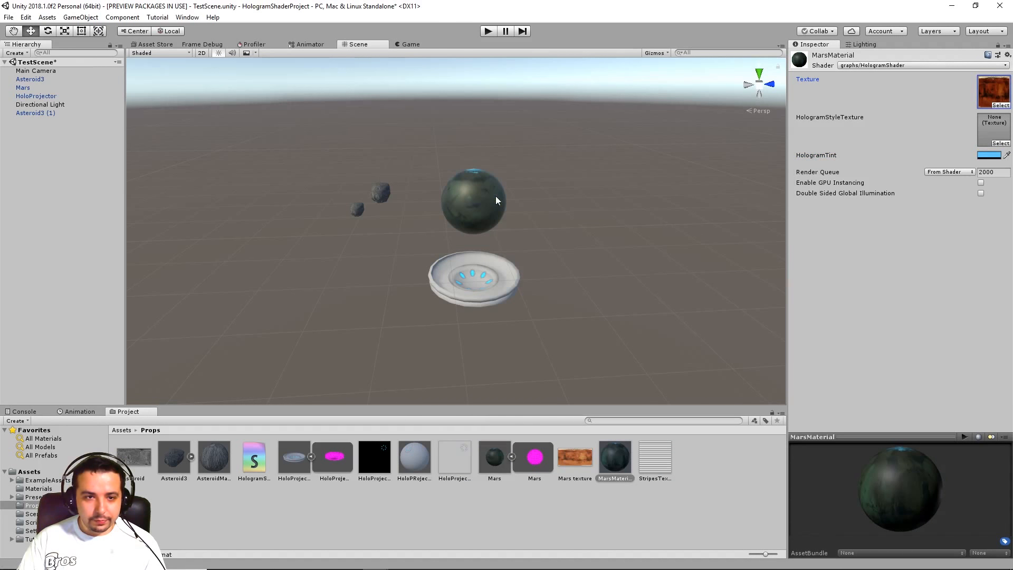
# Step: Assign the StripesTexture image to MarsMaterial's HologramStyleTexture property
pyautogui.click(1001, 144)
pyautogui.scroll(-3, 681, 280)
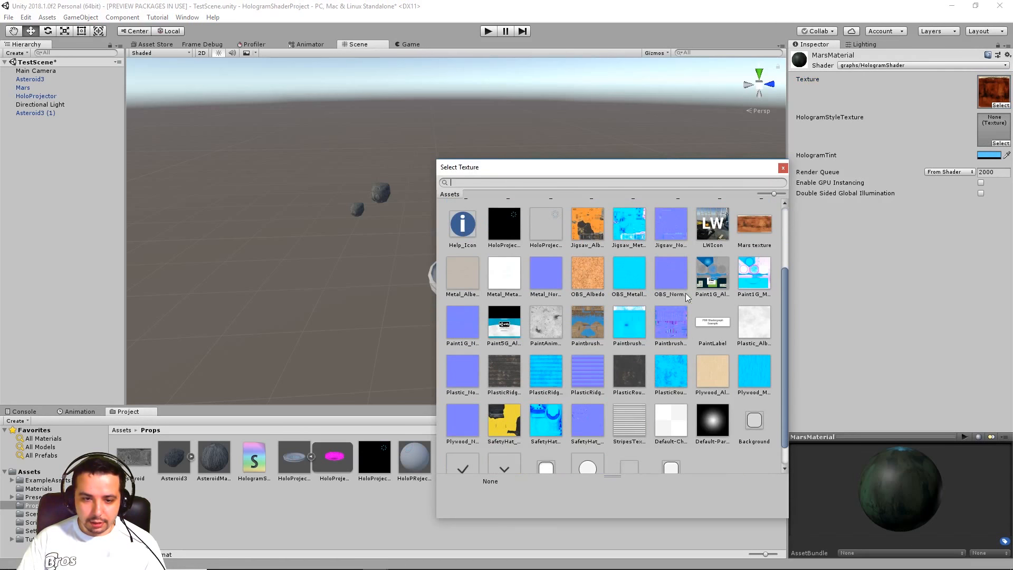
pyautogui.click(638, 419)
pyautogui.click(782, 169)
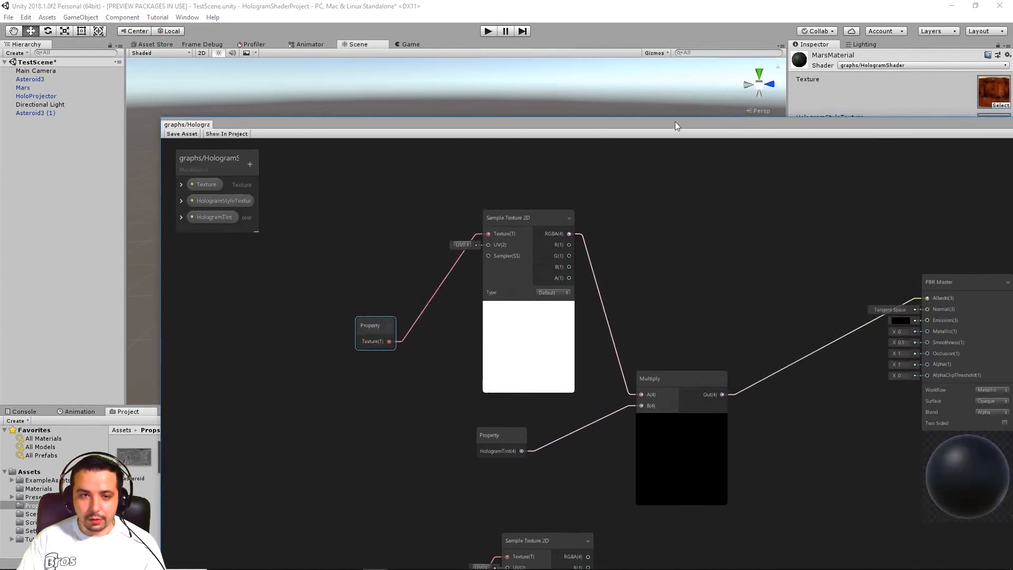
# Step: Add a second Multiply node, feeding the tint Multiply's output into A and the stripe Sample Texture 2D's RGBA into B
pyautogui.moveTo(675, 122); pyautogui.dragTo(528, 5)
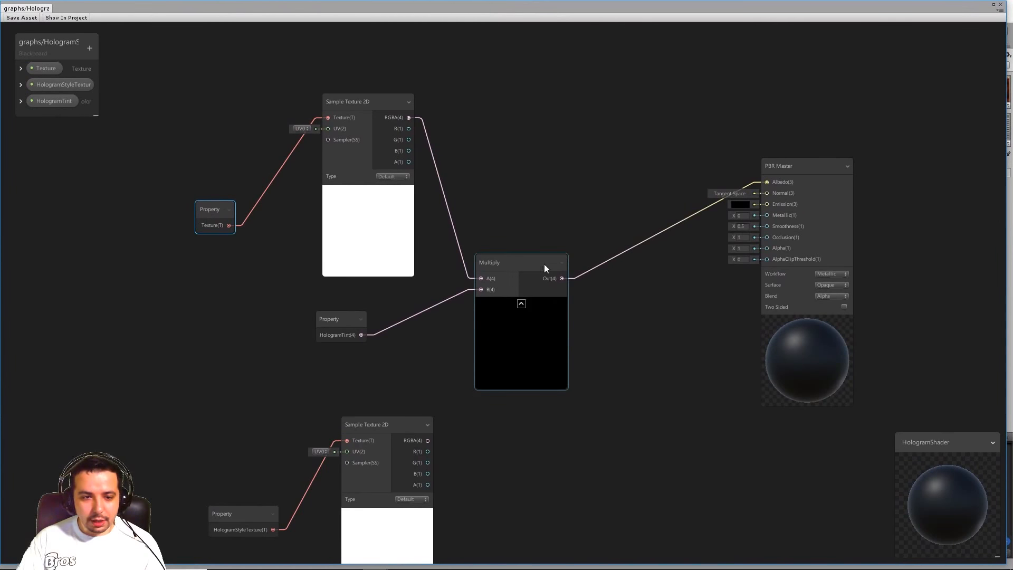
pyautogui.moveTo(497, 262); pyautogui.dragTo(479, 236)
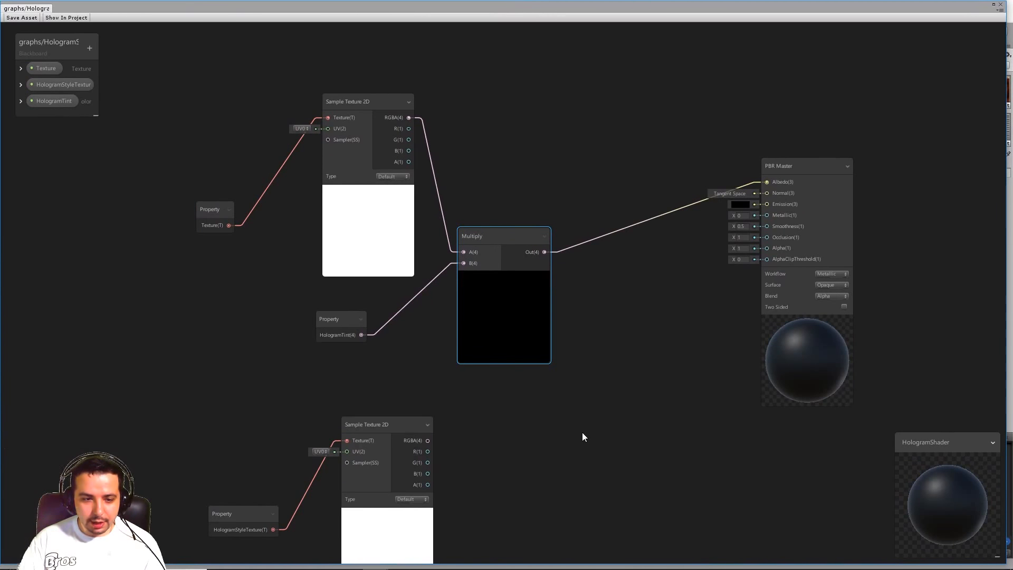
pyautogui.rightClick(619, 434)
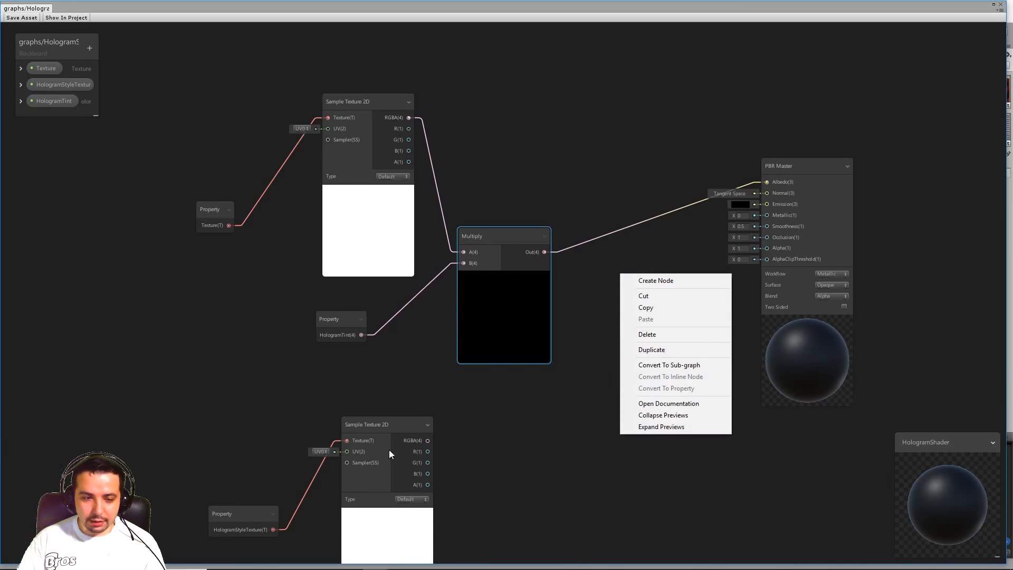
pyautogui.click(668, 280)
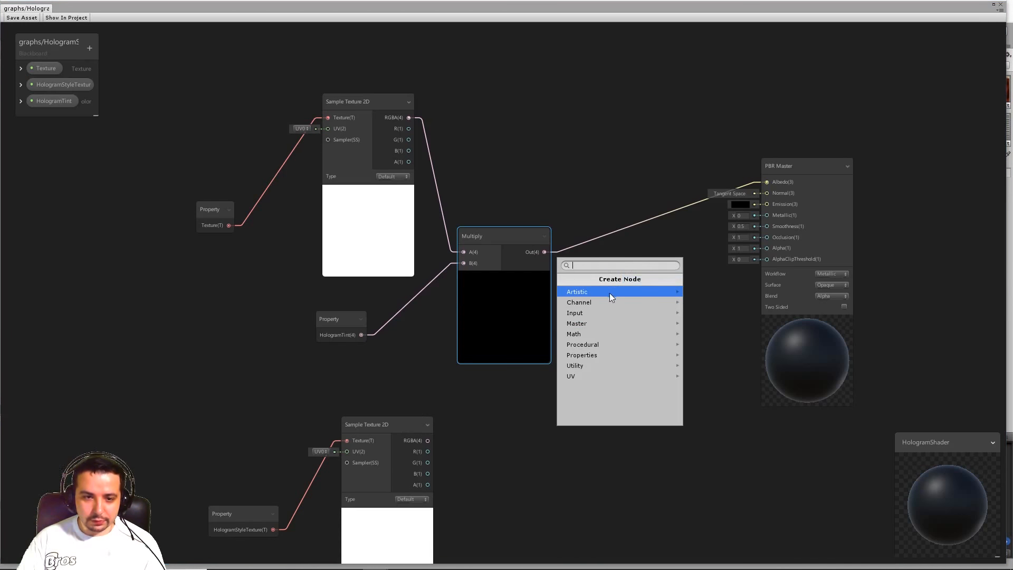
pyautogui.write('mult')
pyautogui.press('Return')
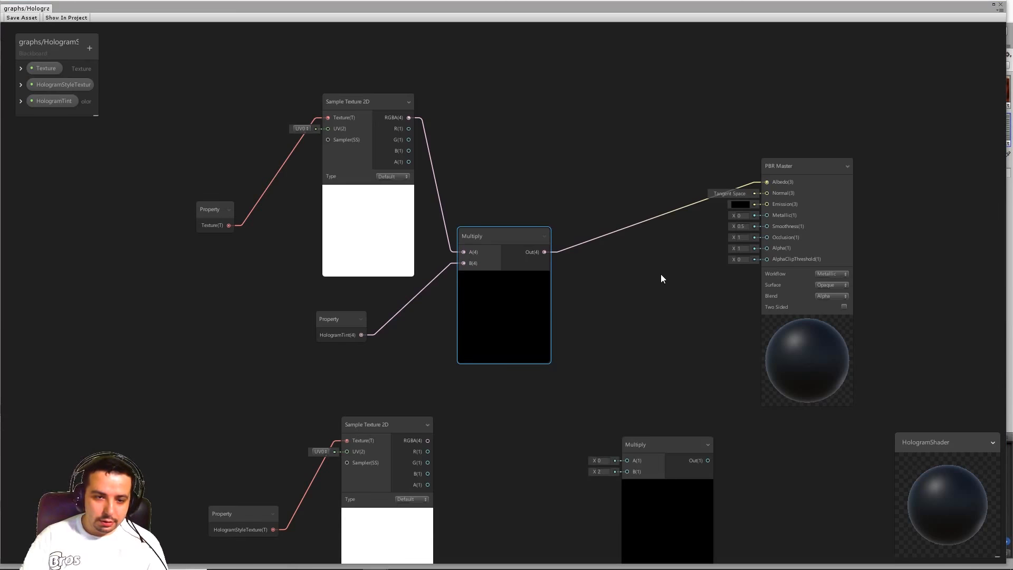
pyautogui.moveTo(657, 446); pyautogui.dragTo(630, 404)
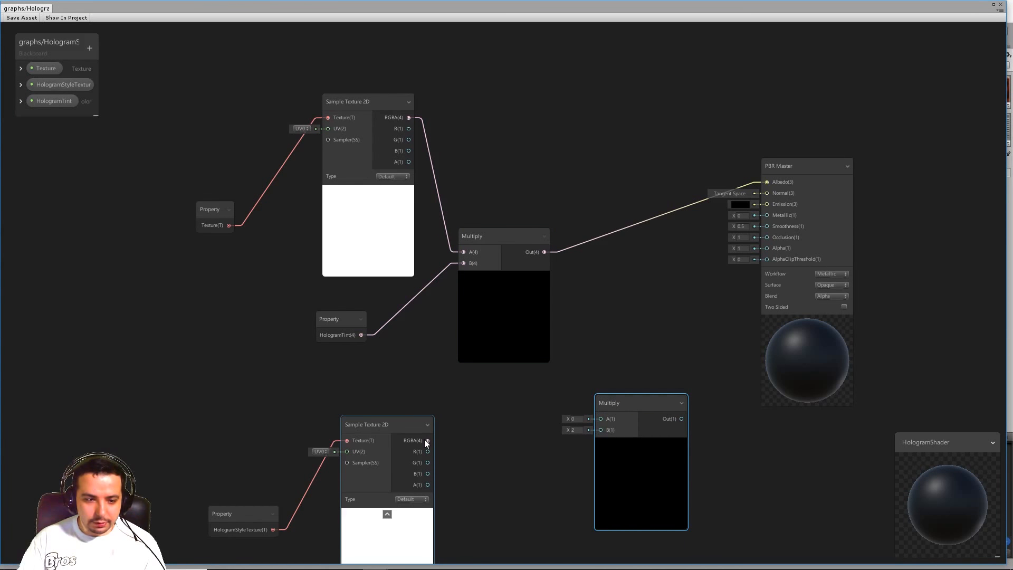
pyautogui.moveTo(427, 440); pyautogui.dragTo(600, 431)
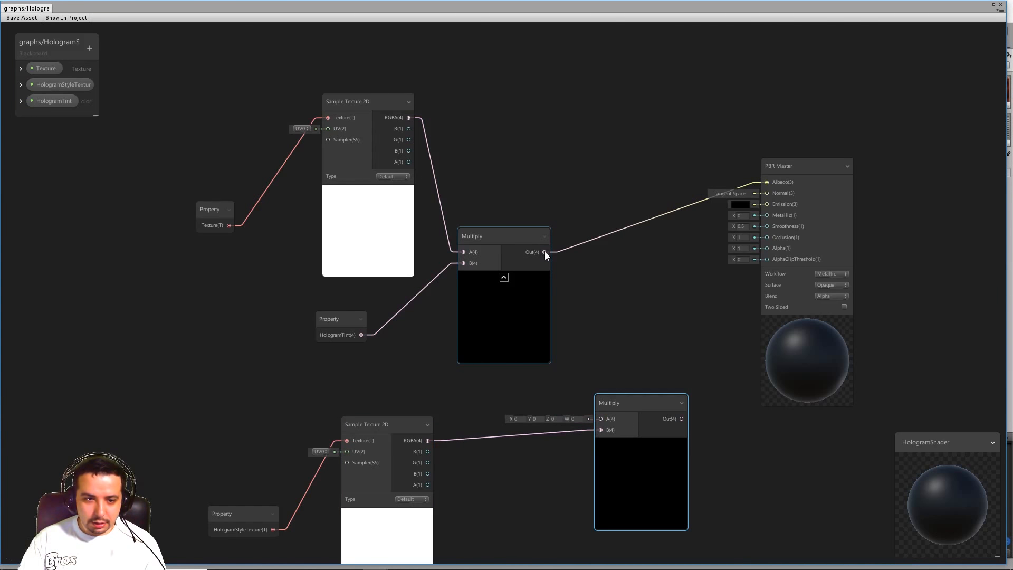
pyautogui.moveTo(555, 272); pyautogui.dragTo(615, 410)
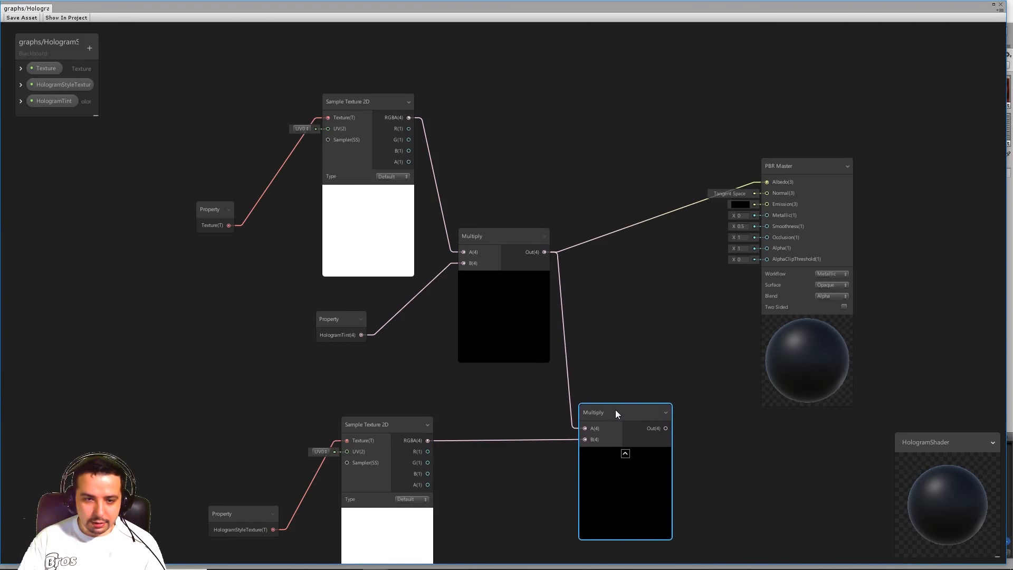
# Step: Replace the tint Multiply's link to the PBR Master's Albedo with the second Multiply's output
pyautogui.click(651, 219)
pyautogui.press('Delete')
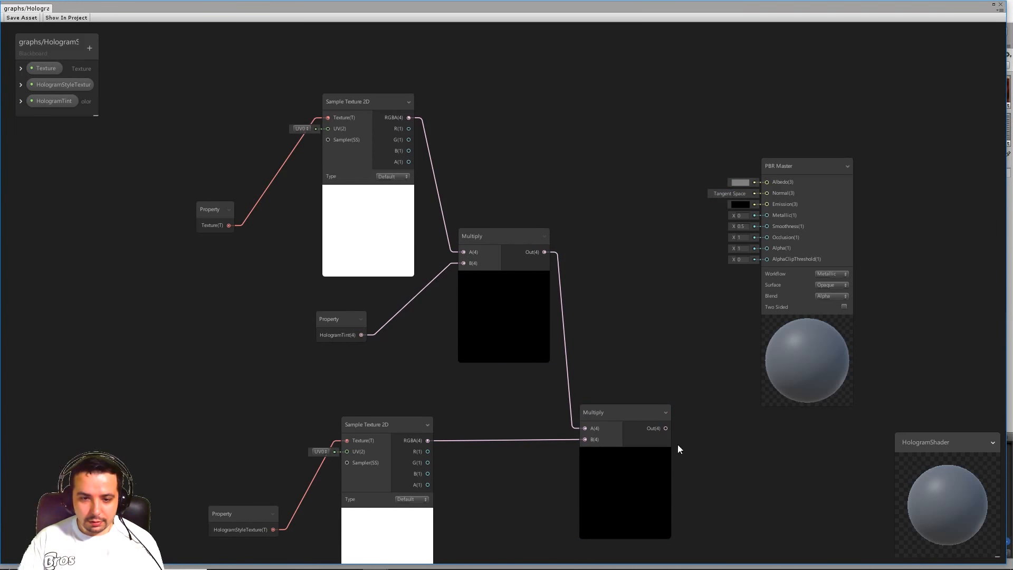
pyautogui.moveTo(666, 428); pyautogui.dragTo(766, 182)
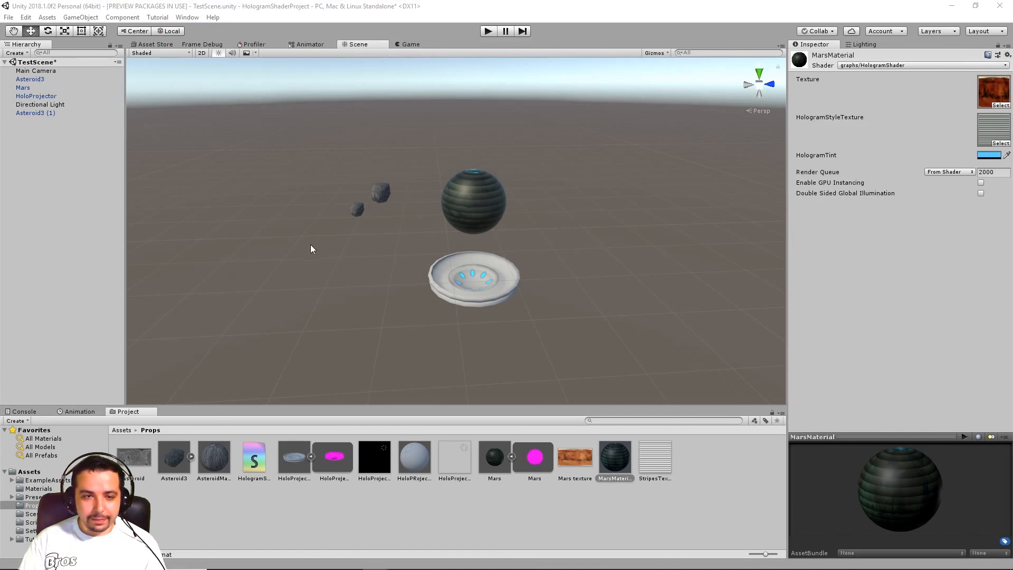
# Step: Examine the Mars sphere above the projector in the scene from several angles and distances
pyautogui.scroll(5, 522, 203)
pyautogui.keyDown('alt'); pyautogui.moveTo(488, 216); pyautogui.dragTo(457, 259); pyautogui.keyUp('alt')
pyautogui.scroll(-5, 457, 259)
pyautogui.moveTo(517, 294); pyautogui.dragTo(558, 256, button='middle')
pyautogui.scroll(-2, 560, 204)
pyautogui.keyDown('alt'); pyautogui.moveTo(560, 205); pyautogui.dragTo(526, 228); pyautogui.keyUp('alt')
pyautogui.keyDown('alt'); pyautogui.moveTo(539, 184); pyautogui.dragTo(525, 140); pyautogui.keyUp('alt')
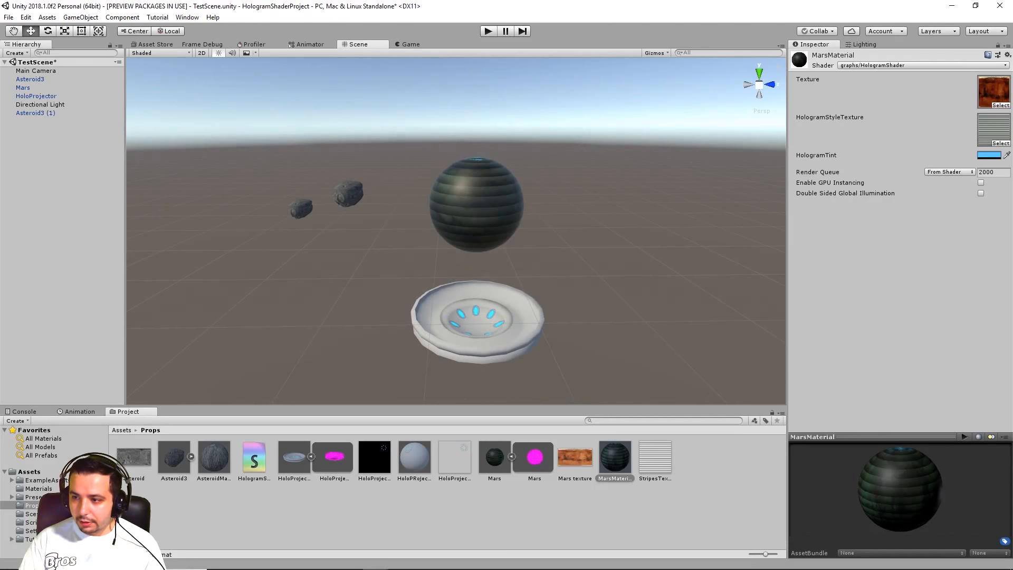
# Step: Set the PBR Master's Surface option to Transparent in the hologram shader graph
pyautogui.moveTo(593, 558); pyautogui.dragTo(422, 10)
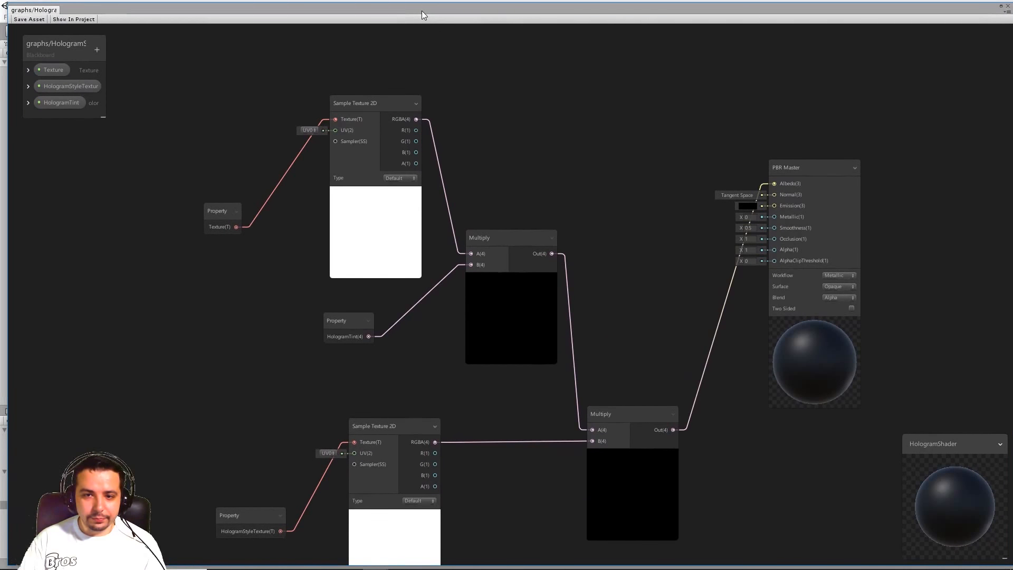
pyautogui.click(834, 287)
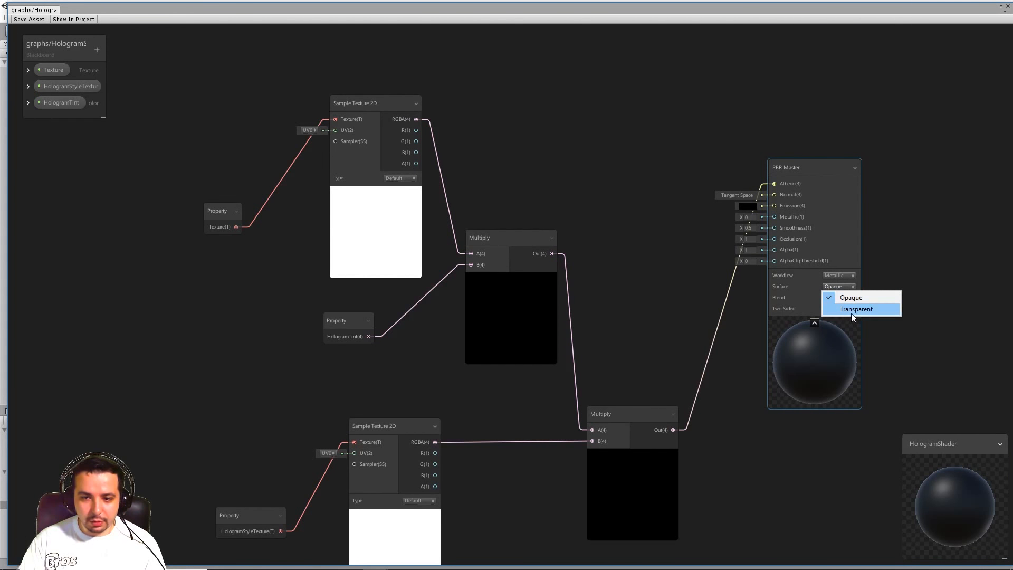
pyautogui.click(853, 309)
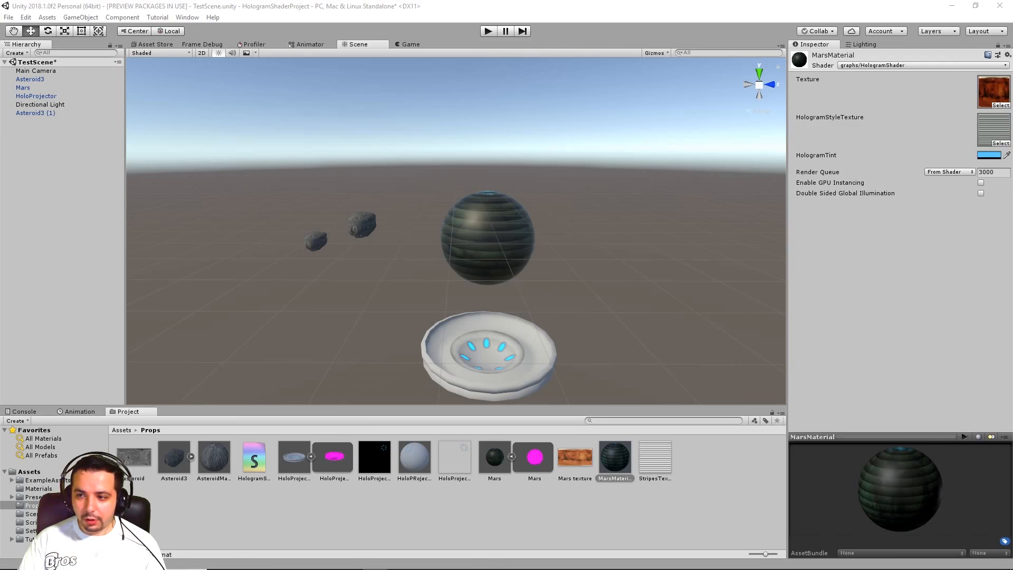
# Step: Add a Tiling And Offset node to the hologram shader graph, clear of the existing texture nodes
pyautogui.moveTo(1012, 63); pyautogui.dragTo(437, 2)
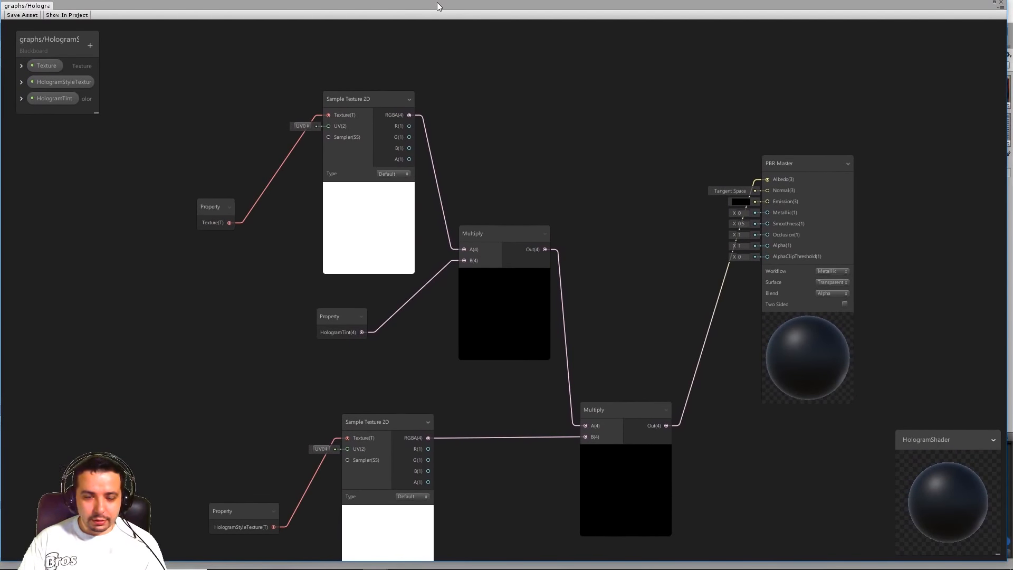
pyautogui.rightClick(178, 273)
pyautogui.click(192, 278)
pyautogui.write('til')
pyautogui.press('Return')
pyautogui.moveTo(197, 280); pyautogui.dragTo(123, 338)
# Step: Connect the Tiling And Offset output to the UV input of the Sample Texture 2D fed by HologramStyleTexture
pyautogui.scroll(-2, 396, 370)
pyautogui.moveTo(395, 369); pyautogui.dragTo(509, 218, button='middle')
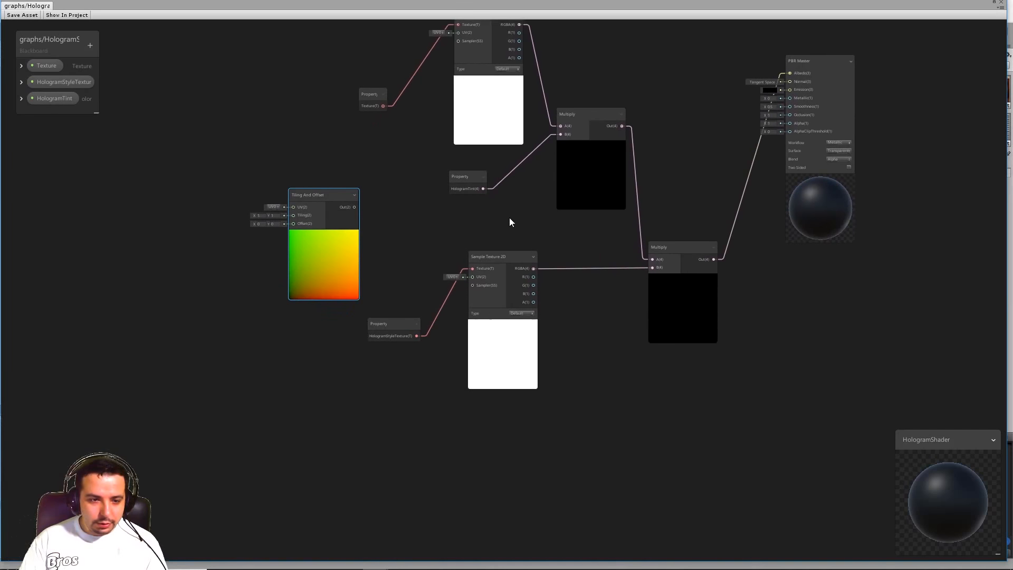
pyautogui.scroll(2, 360, 187)
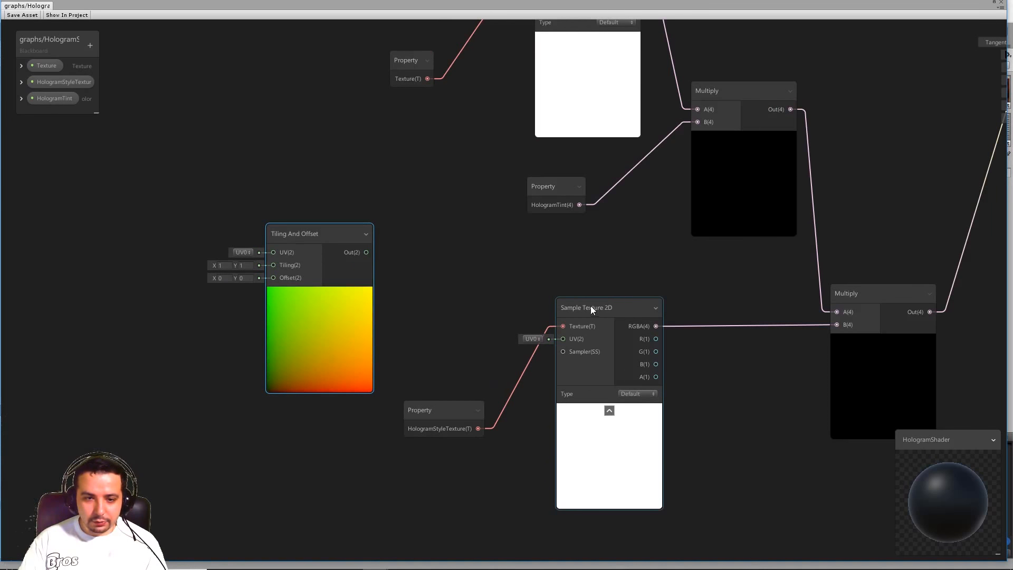
pyautogui.moveTo(590, 307); pyautogui.dragTo(591, 306)
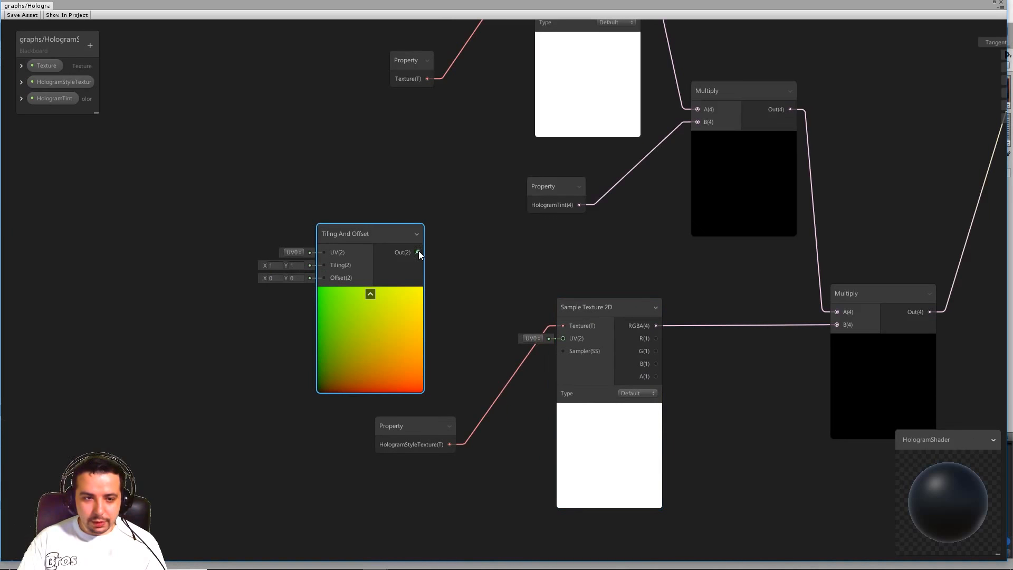
pyautogui.moveTo(418, 252); pyautogui.dragTo(562, 338)
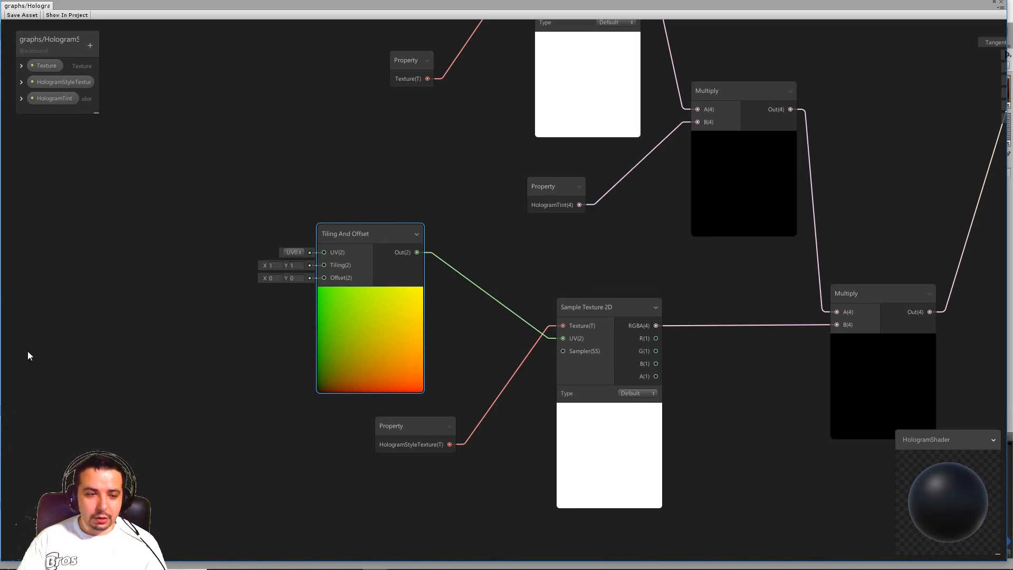
# Step: Add a Time node ahead of the Tiling And Offset node
pyautogui.moveTo(136, 286); pyautogui.dragTo(280, 285, button='middle')
pyautogui.rightClick(301, 279)
pyautogui.click(320, 287)
pyautogui.write('time')
pyautogui.press('Return')
pyautogui.moveTo(322, 286); pyautogui.dragTo(257, 231)
# Step: Add an Integer node below the Time node and convert it to a shader property
pyautogui.rightClick(261, 382)
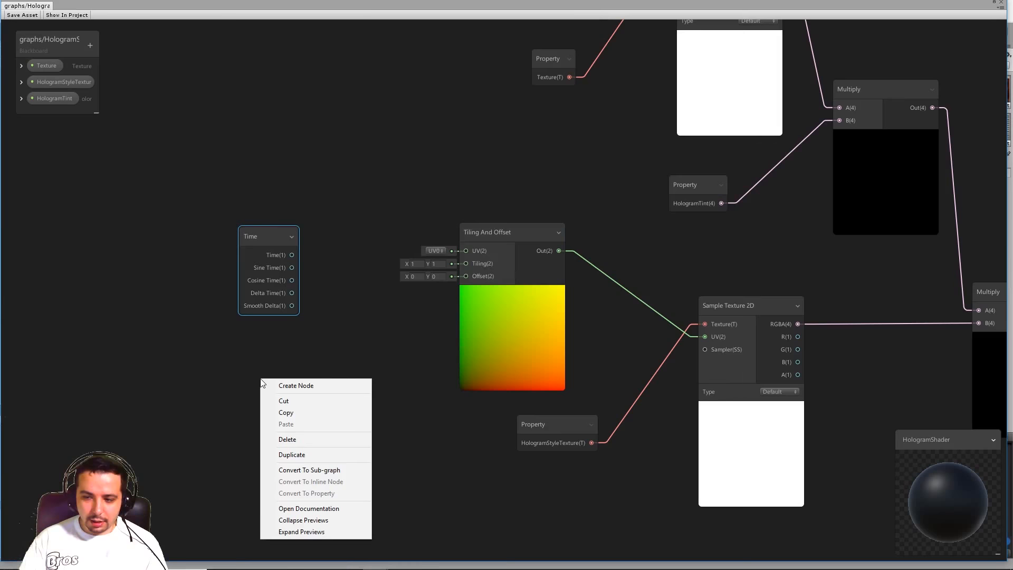
pyautogui.click(309, 389)
pyautogui.write('in')
pyautogui.press('Return')
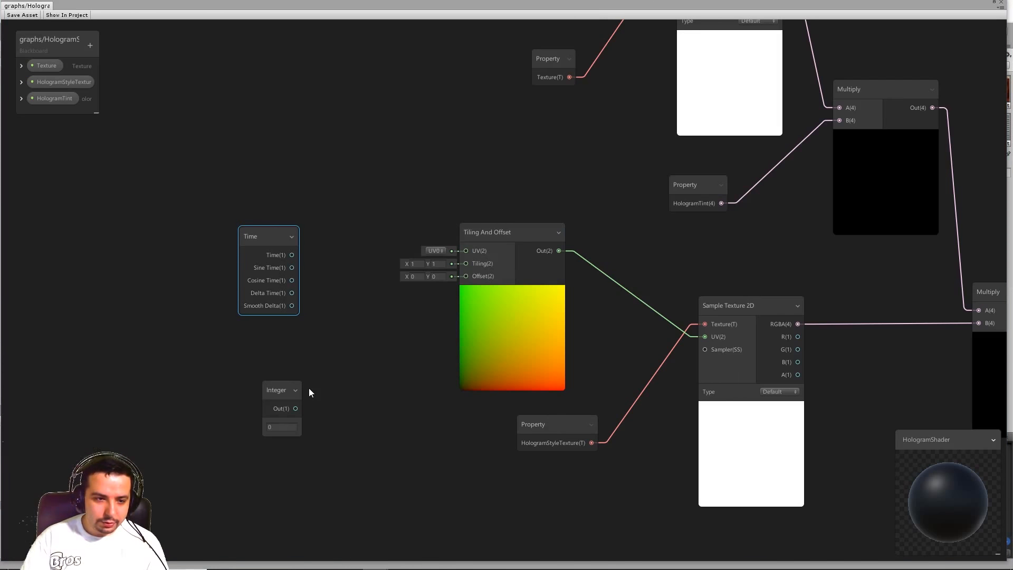
pyautogui.moveTo(283, 388); pyautogui.dragTo(278, 352)
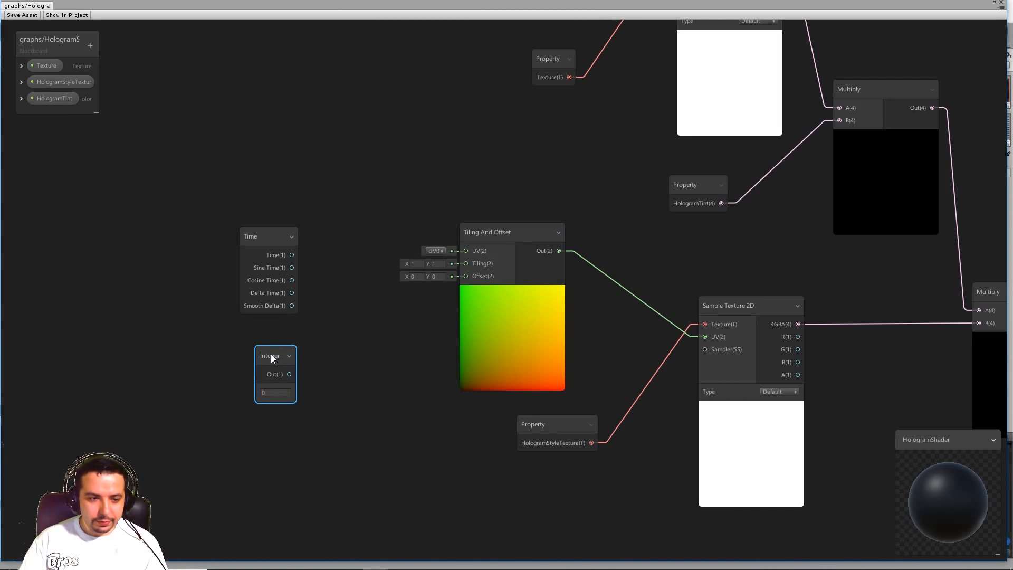
pyautogui.rightClick(271, 355)
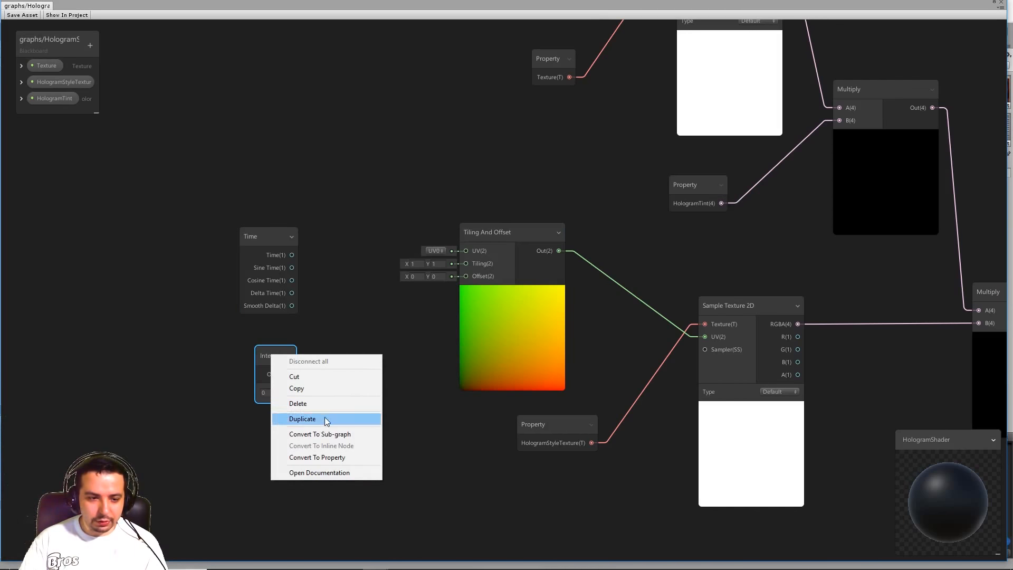
pyautogui.click(327, 456)
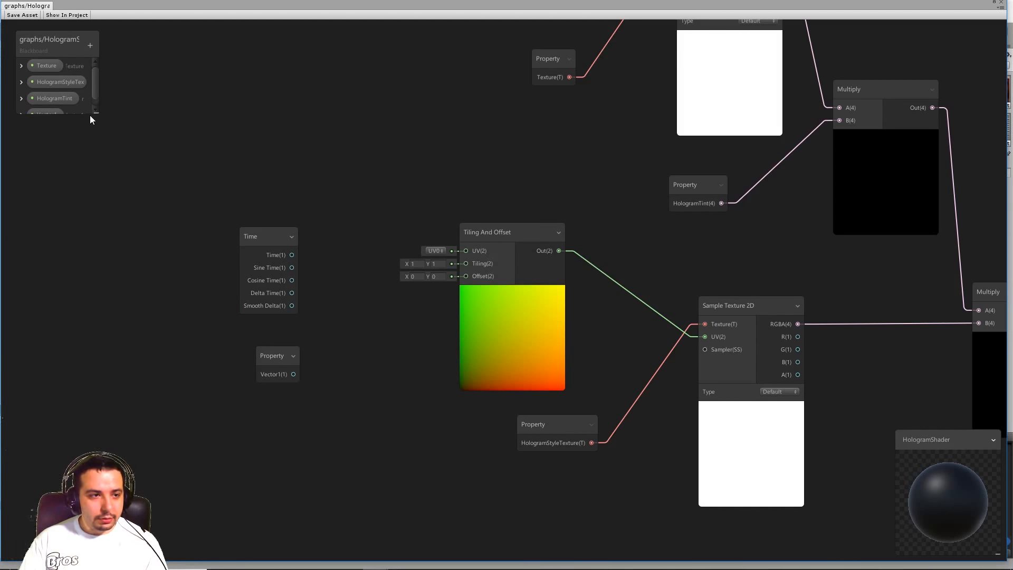
# Step: Enlarge the shader's property list and rename the Vector1 property as Speed
pyautogui.moveTo(98, 113); pyautogui.dragTo(115, 147)
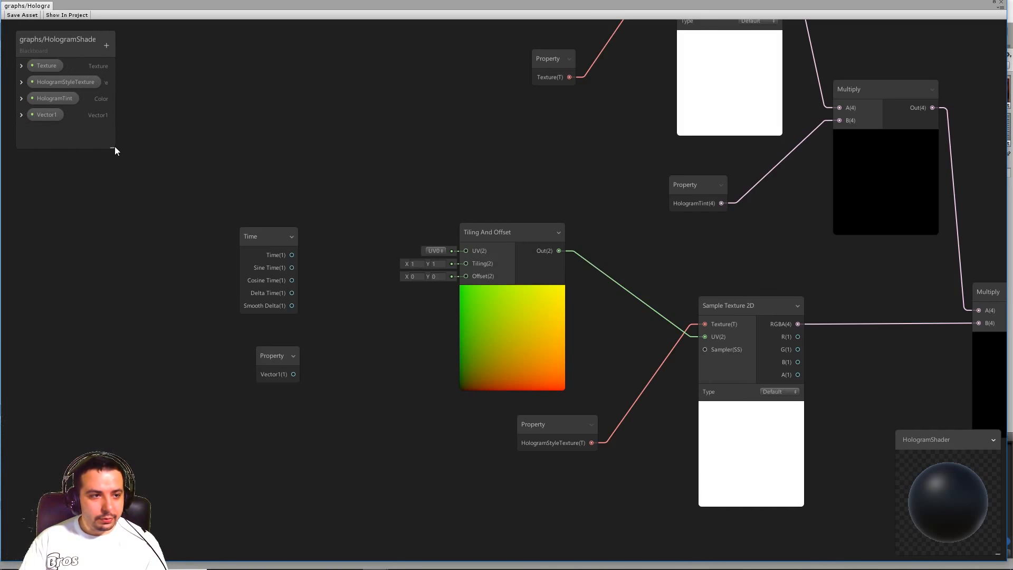
pyautogui.rightClick(44, 115)
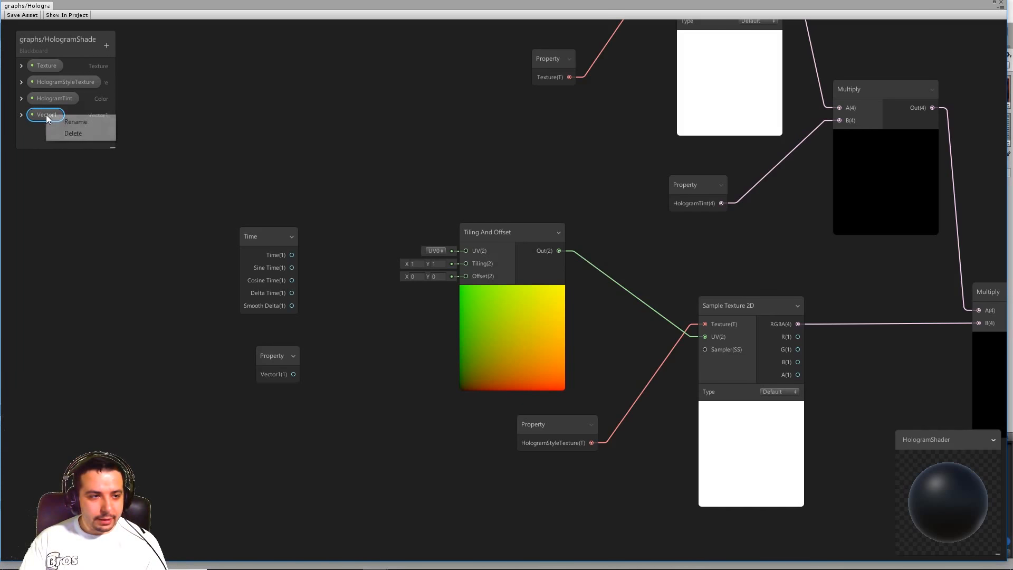
pyautogui.click(65, 122)
pyautogui.write('Speed')
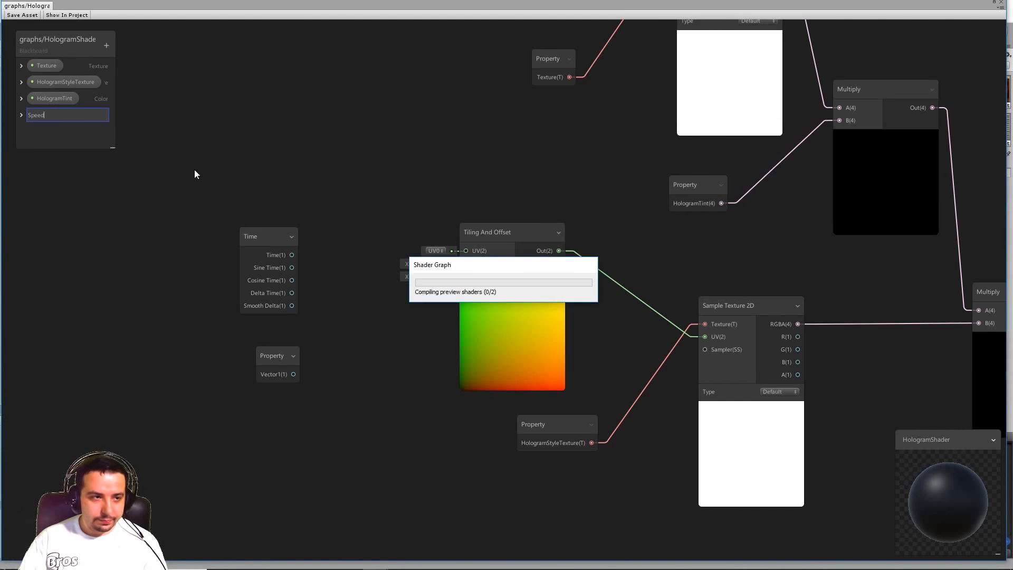
pyautogui.press('Return')
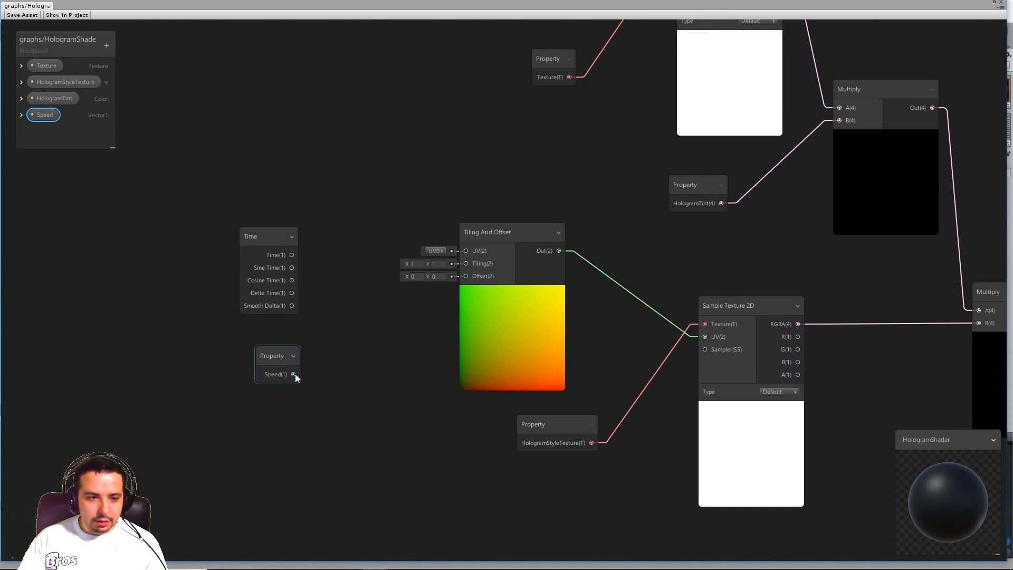
# Step: Rearrange the Time and Speed nodes and add a third Multiply node between them and Tiling And Offset
pyautogui.moveTo(271, 349); pyautogui.dragTo(240, 352)
pyautogui.moveTo(258, 235); pyautogui.dragTo(233, 243)
pyautogui.rightClick(315, 336)
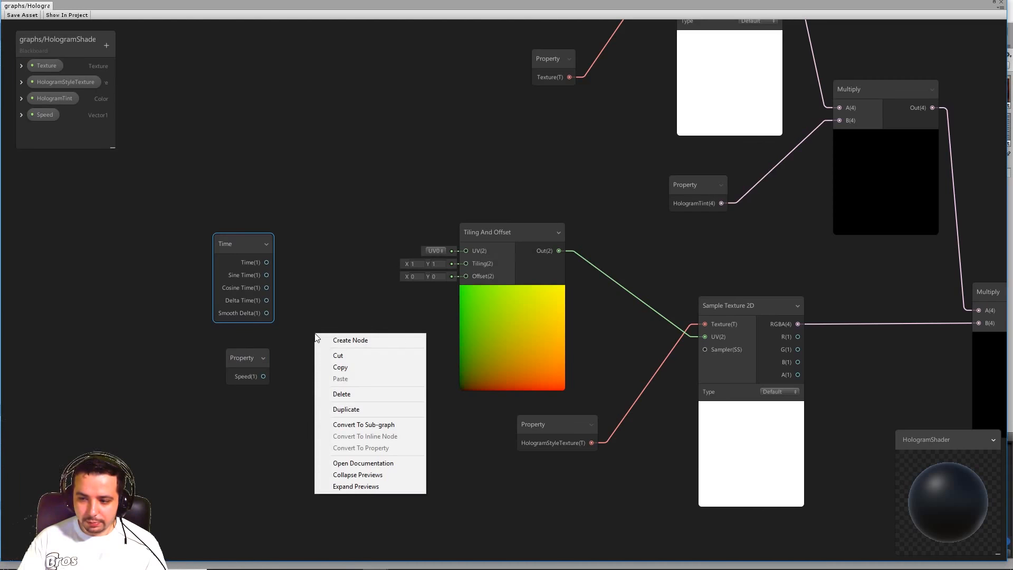
pyautogui.click(340, 342)
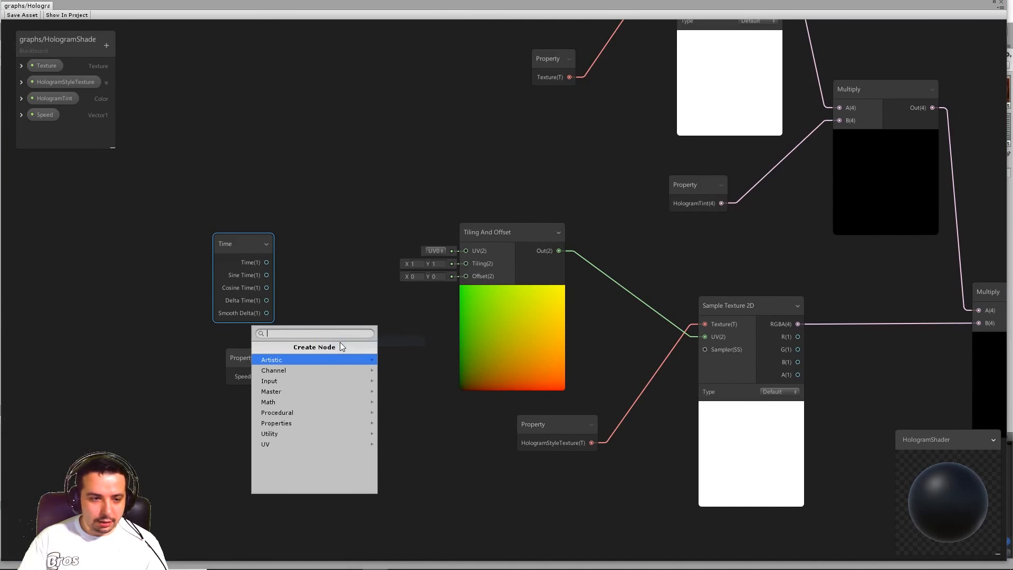
pyautogui.write('mul')
pyautogui.press('Return')
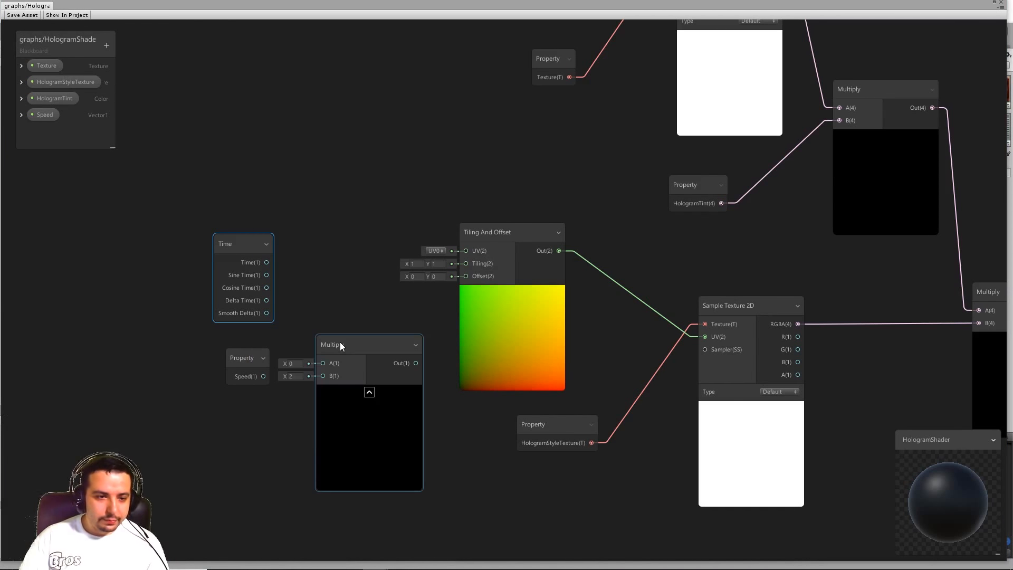
# Step: Feed Time into A and Speed into B of the new Multiply, and its output into Tiling And Offset's Offset
pyautogui.moveTo(236, 238); pyautogui.dragTo(180, 239)
pyautogui.moveTo(239, 358); pyautogui.dragTo(176, 366)
pyautogui.moveTo(210, 263); pyautogui.dragTo(316, 332)
pyautogui.moveTo(203, 385); pyautogui.dragTo(317, 345)
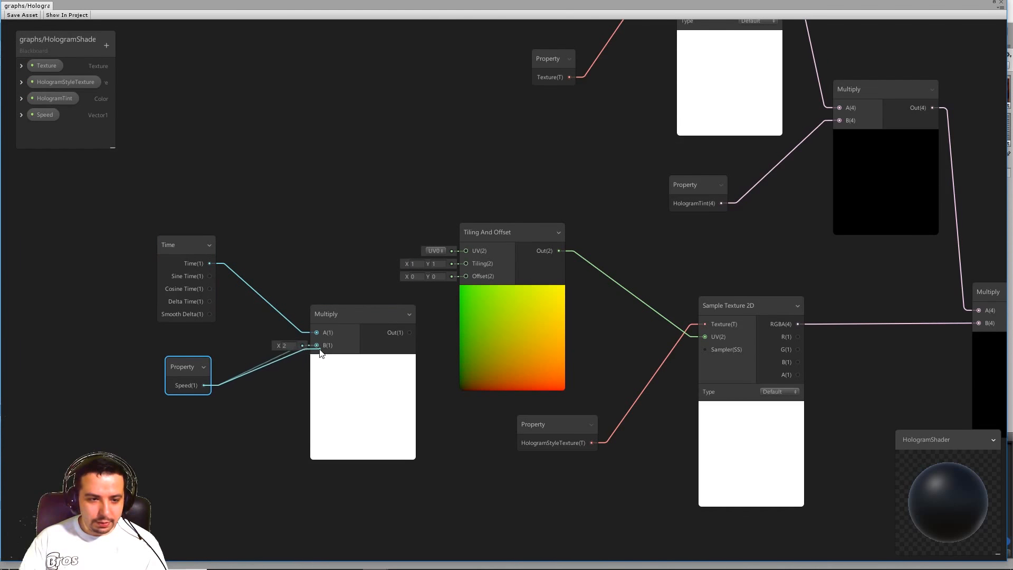
pyautogui.moveTo(357, 315); pyautogui.dragTo(465, 279)
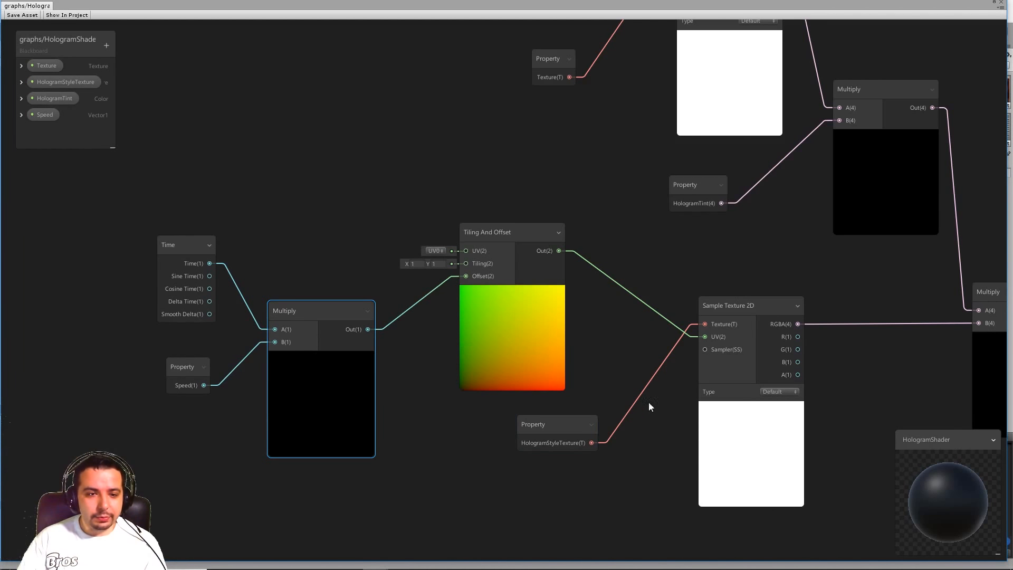
# Step: Add a Vector 2 node above the third Multiply node and convert it to a shader property
pyautogui.rightClick(286, 213)
pyautogui.click(308, 219)
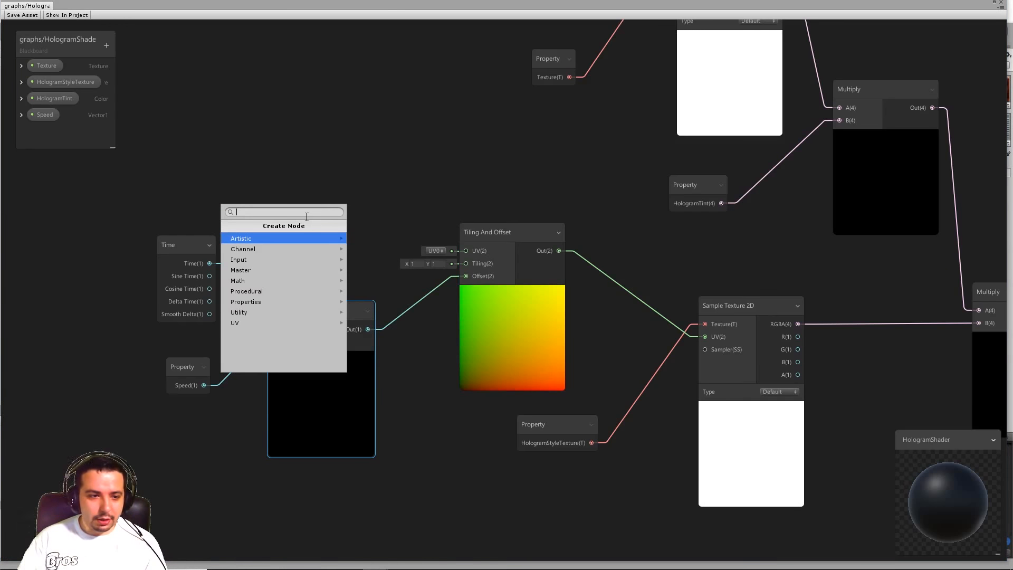
pyautogui.write('vec')
pyautogui.press('Down')
pyautogui.press('Down')
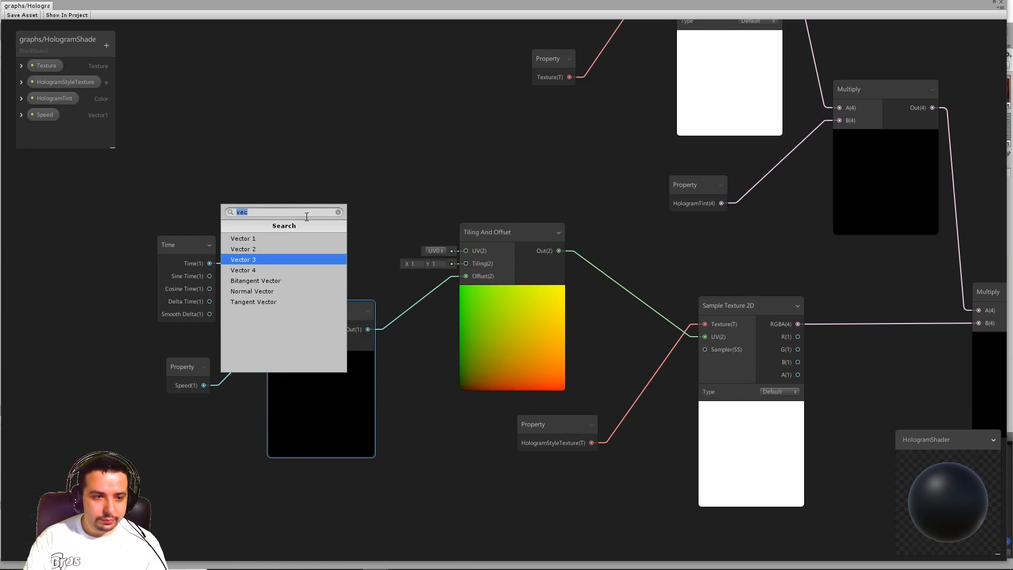
pyautogui.press('Up')
pyautogui.press('Return')
pyautogui.rightClick(303, 204)
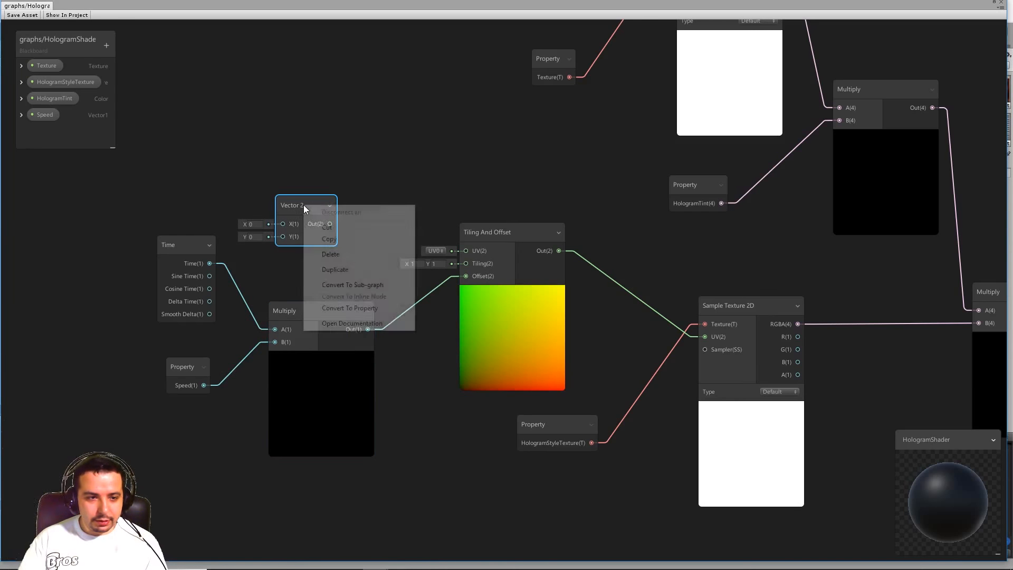
pyautogui.click(355, 308)
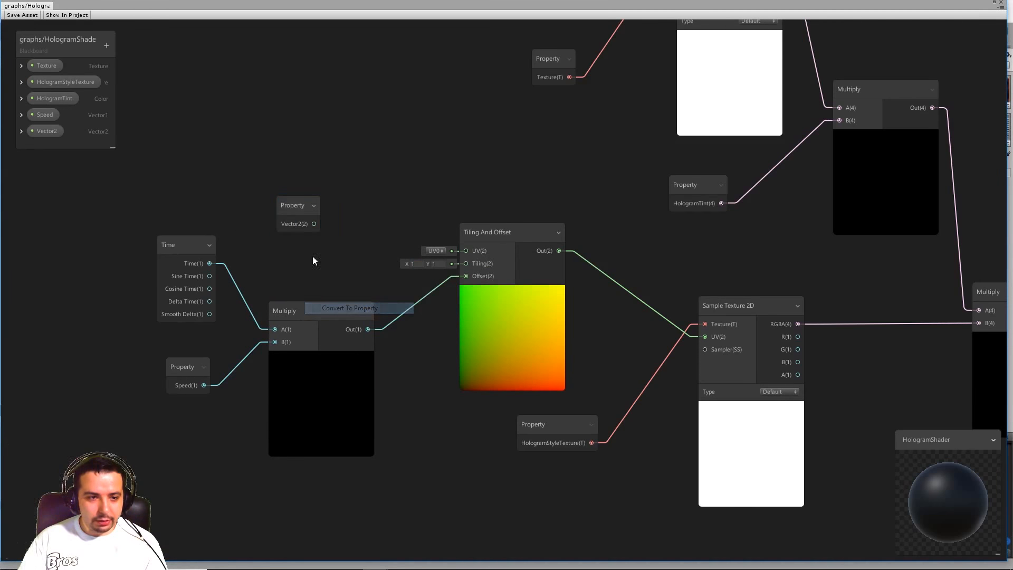
# Step: Rename the Vector2 property as HologramTilling and feed its node into the Tiling input of Tiling And Offset
pyautogui.rightClick(52, 134)
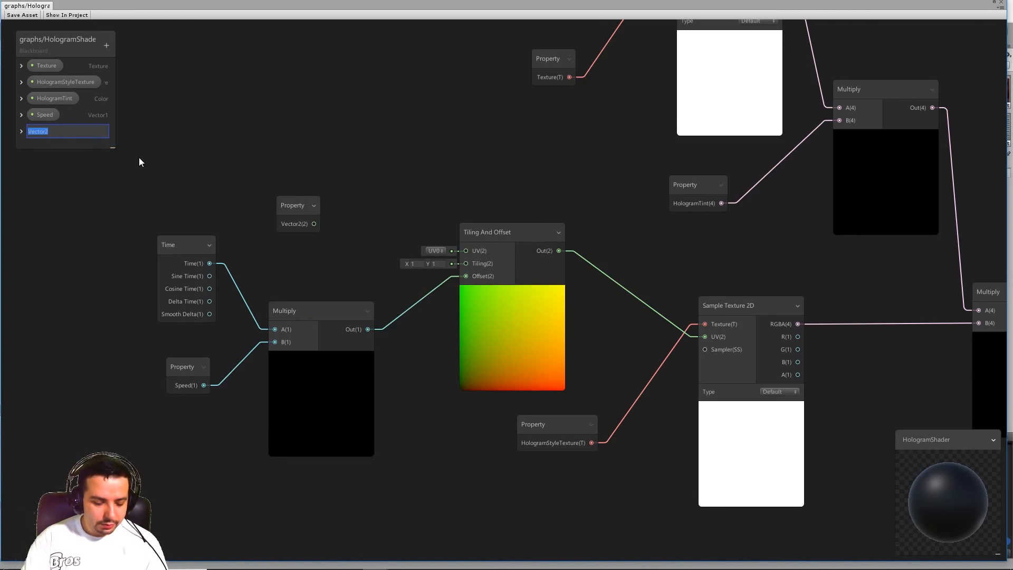
pyautogui.write('HologramTilling')
pyautogui.press('Return')
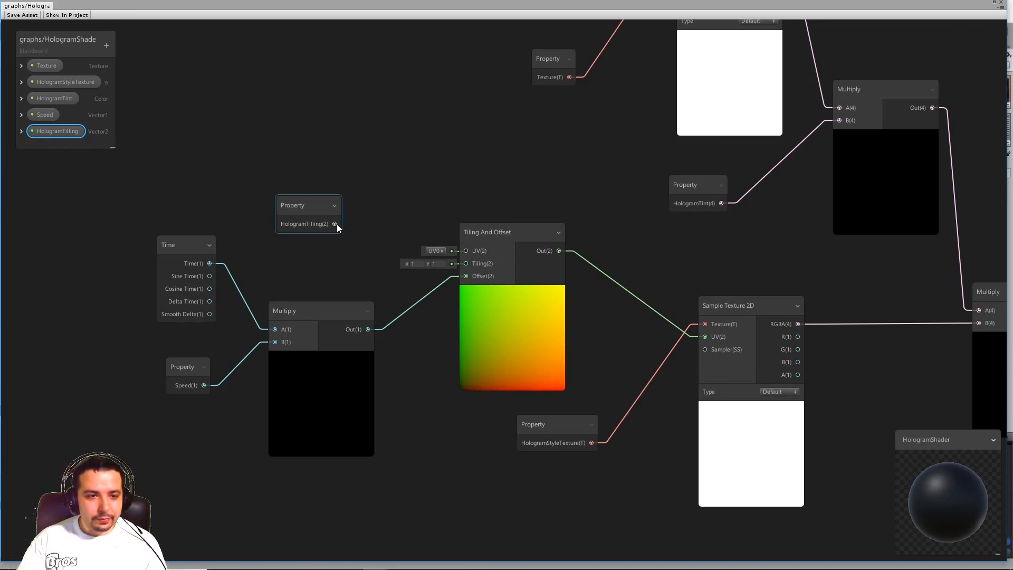
pyautogui.moveTo(335, 224); pyautogui.dragTo(462, 263)
pyautogui.moveTo(304, 204); pyautogui.dragTo(305, 219)
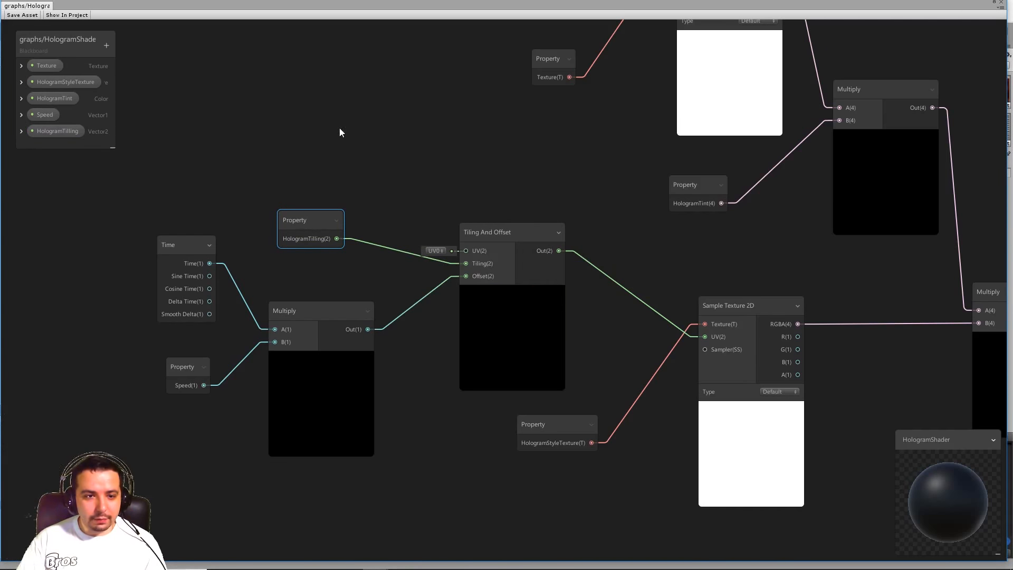
# Step: Add a Screen Position node and feed its output into the UV input of Tiling And Offset
pyautogui.rightClick(305, 69)
pyautogui.click(333, 75)
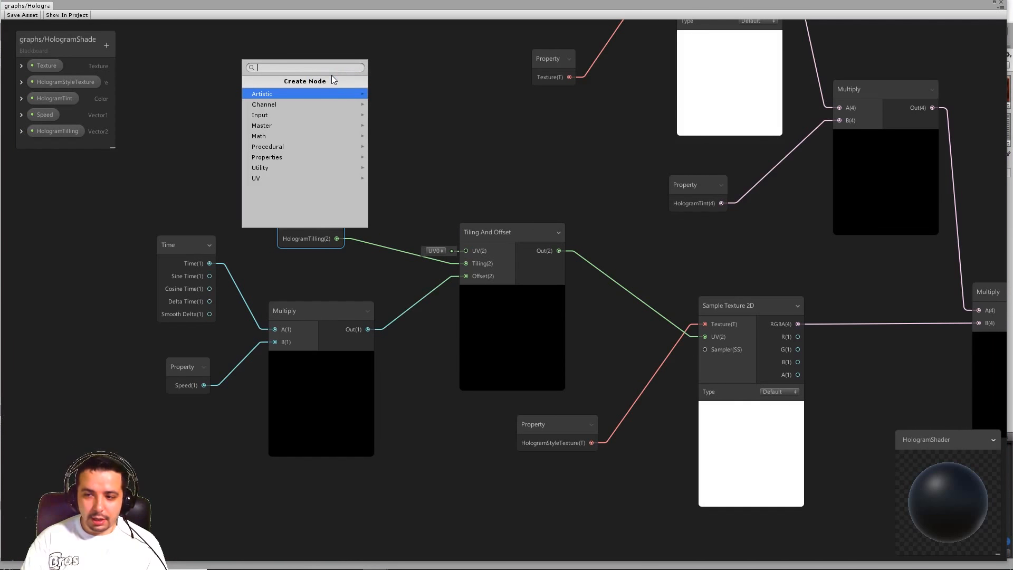
pyautogui.write('sc')
pyautogui.press('Down')
pyautogui.press('Return')
pyautogui.moveTo(360, 102); pyautogui.dragTo(467, 296)
pyautogui.scroll(-3, 343, 279)
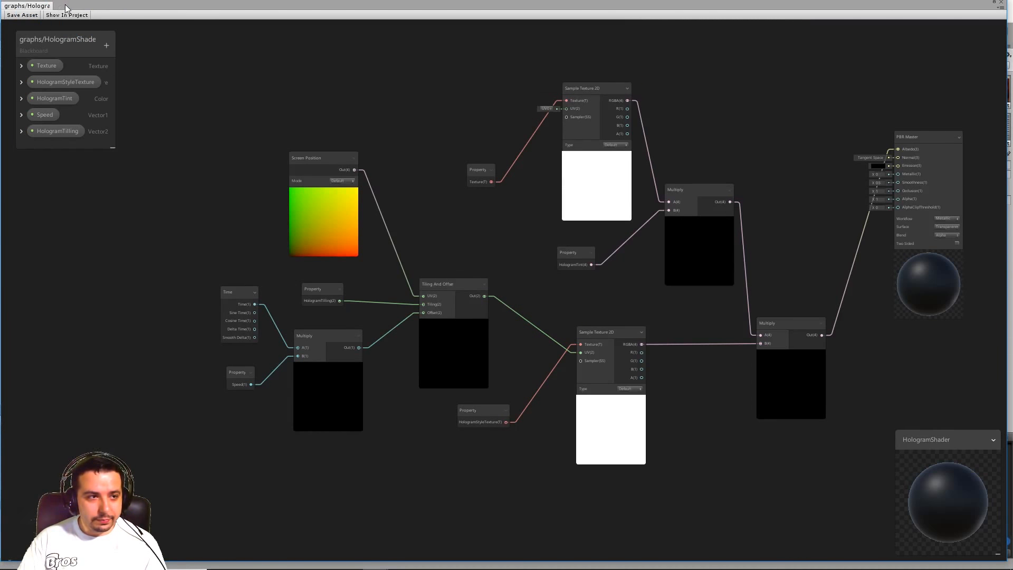
# Step: Move the graph window off the main editor and select MarsMaterial in the Props folder
pyautogui.moveTo(66, 5); pyautogui.dragTo(1012, 126)
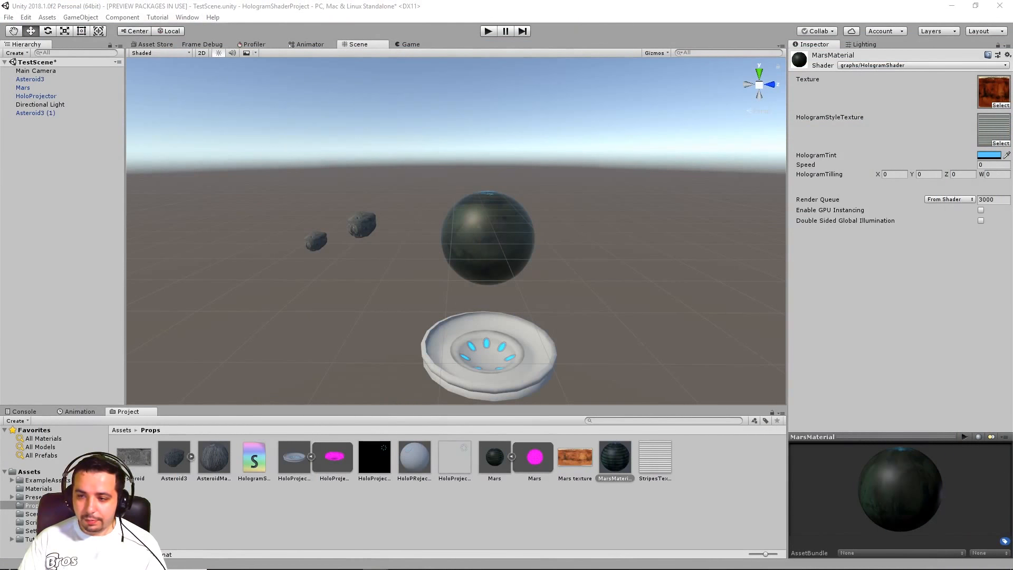
pyautogui.click(488, 238)
pyautogui.click(614, 456)
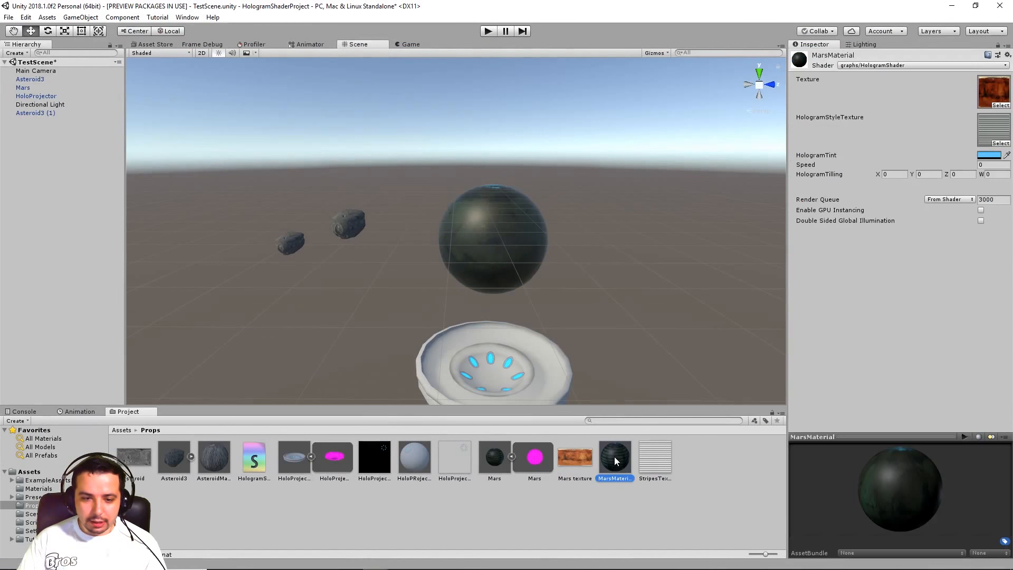
pyautogui.keyDown('alt'); pyautogui.moveTo(638, 231); pyautogui.dragTo(609, 211); pyautogui.keyUp('alt')
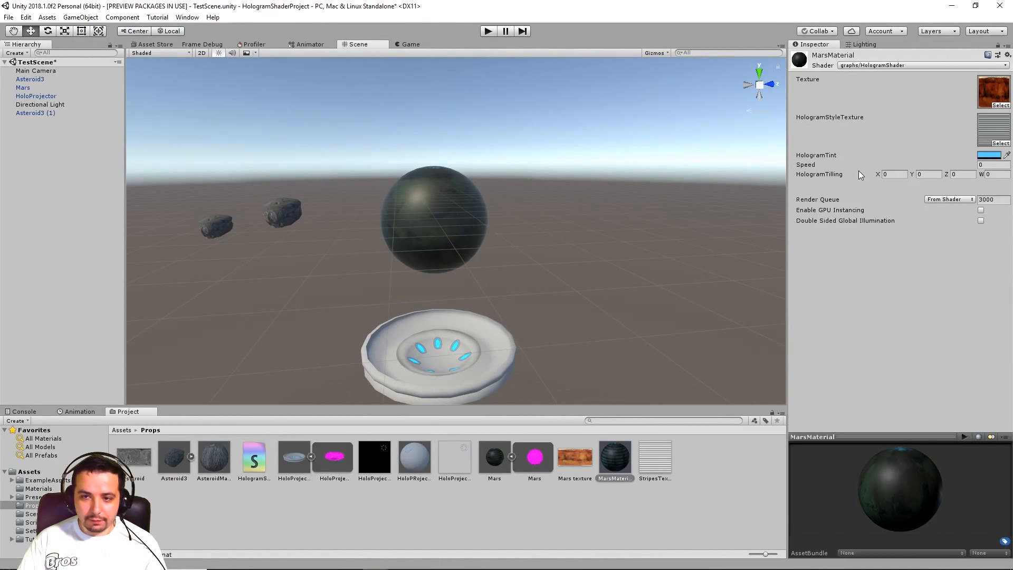
# Step: Set MarsMaterial's HologramTilling to 1 for X, Y, Z and W
pyautogui.click(885, 174)
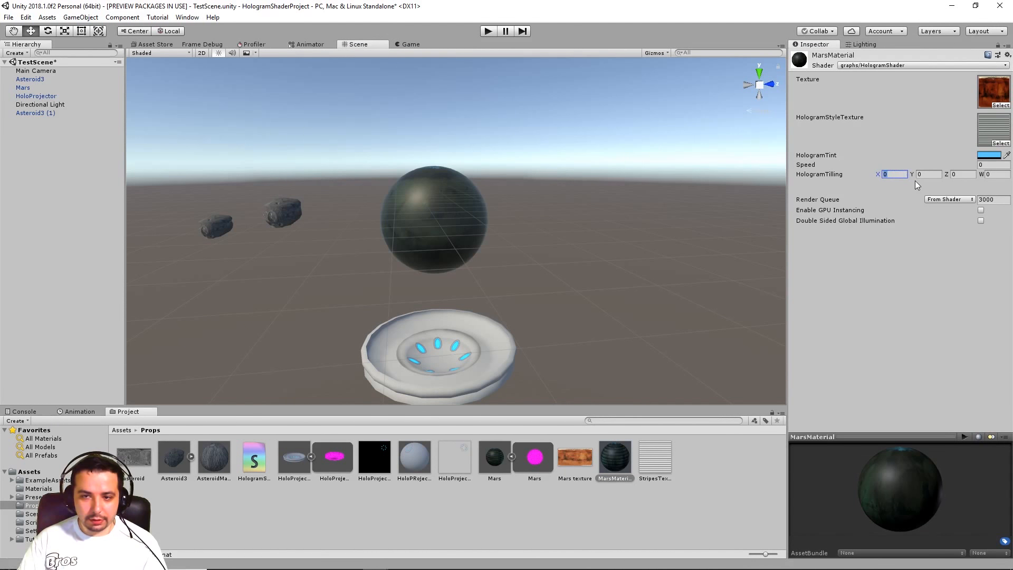
pyautogui.write('2')
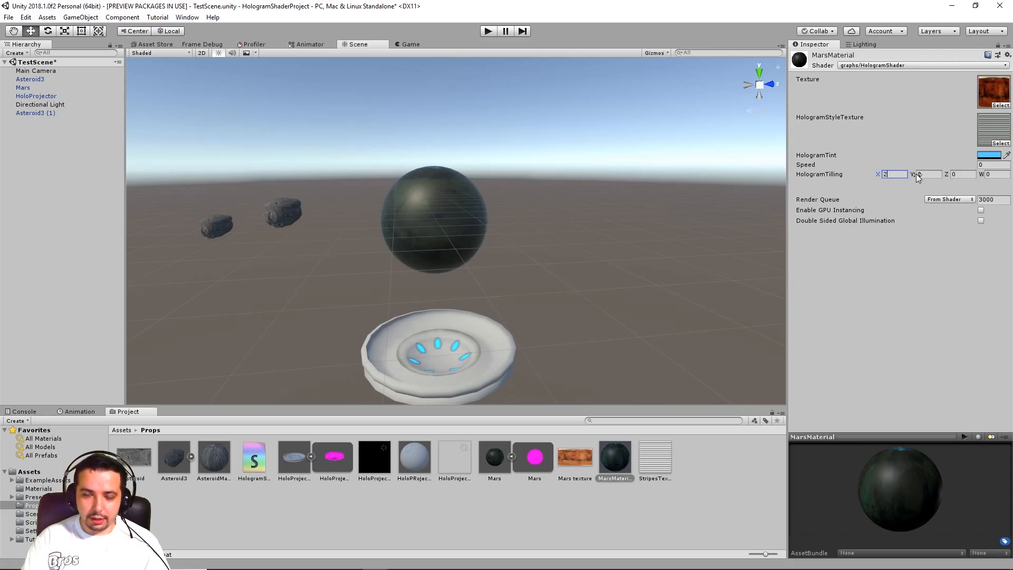
pyautogui.click(918, 175)
pyautogui.write('1')
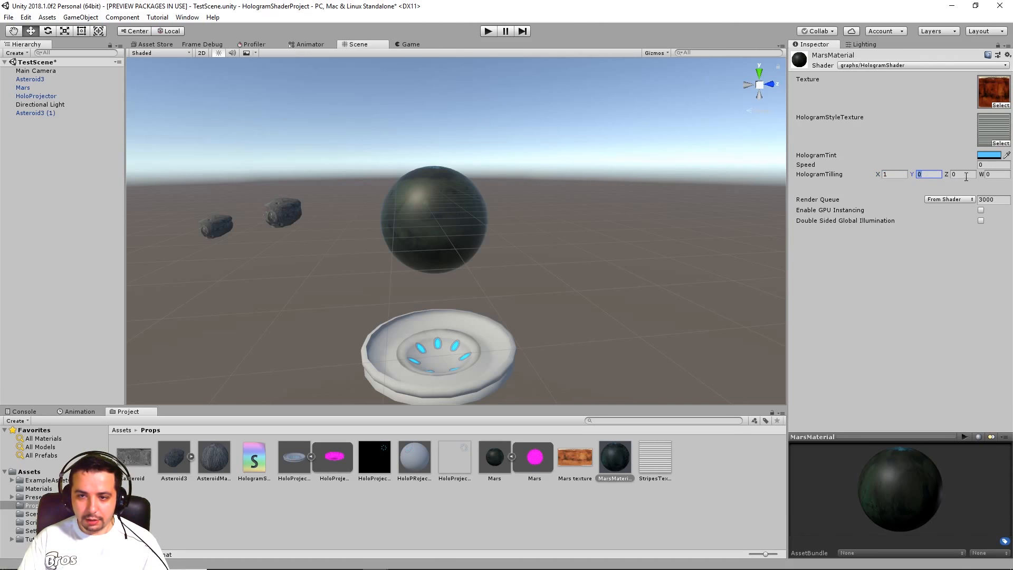
pyautogui.click(969, 176)
pyautogui.click(991, 174)
pyautogui.write('1')
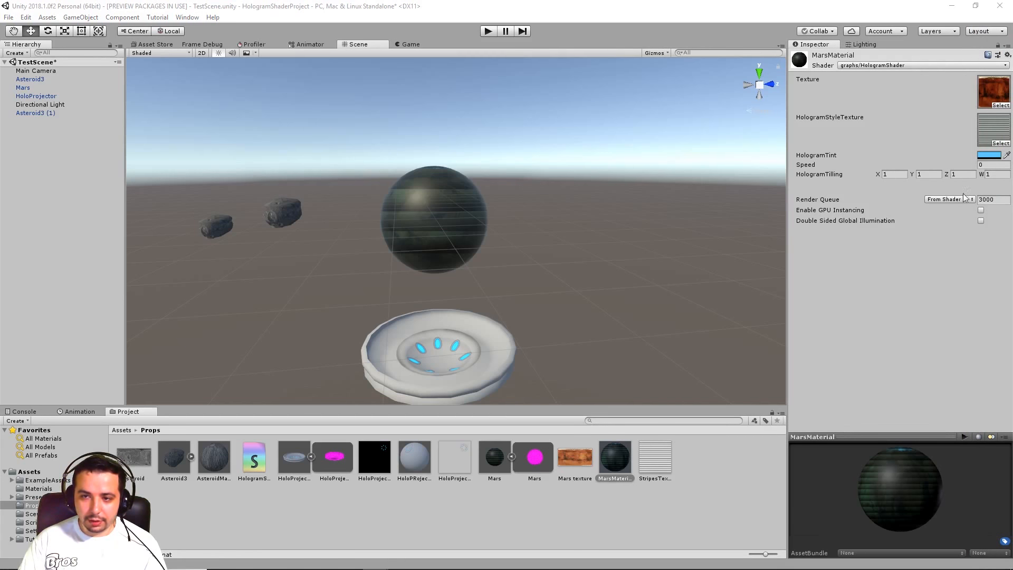
# Step: Try a Speed of 1 on MarsMaterial
pyautogui.click(986, 165)
pyautogui.write('1')
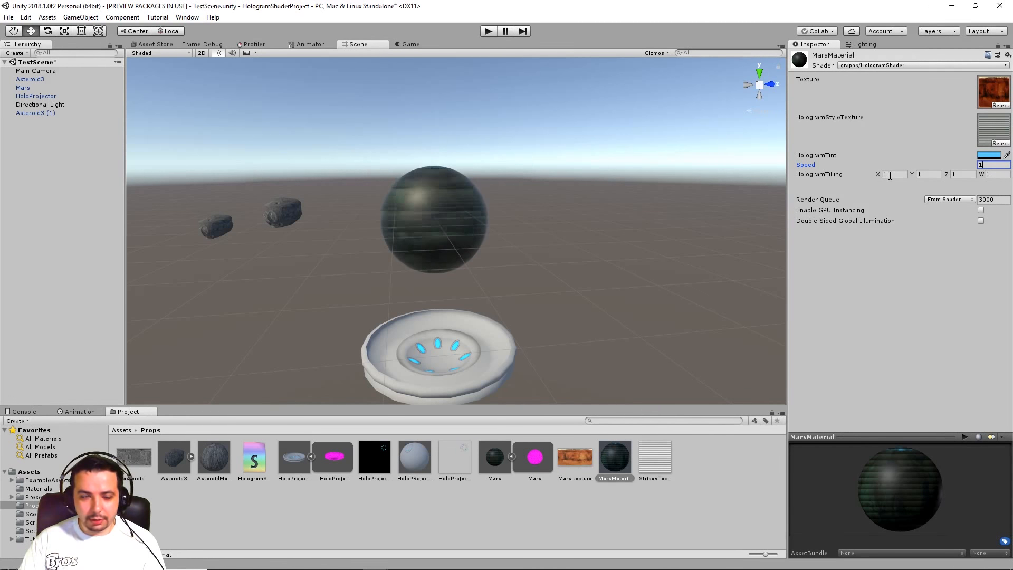
pyautogui.press('BackSpace')
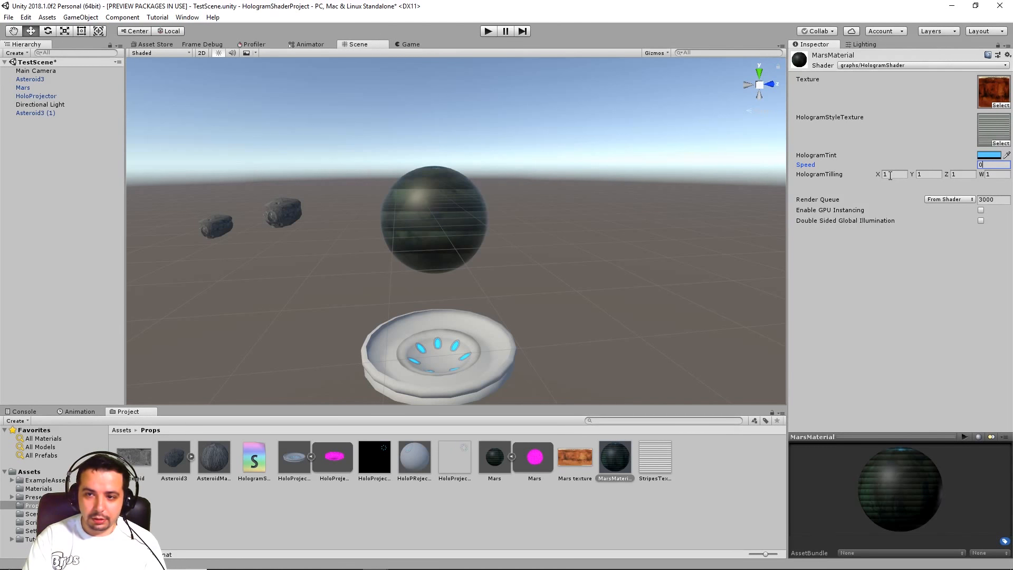
pyautogui.press('BackSpace')
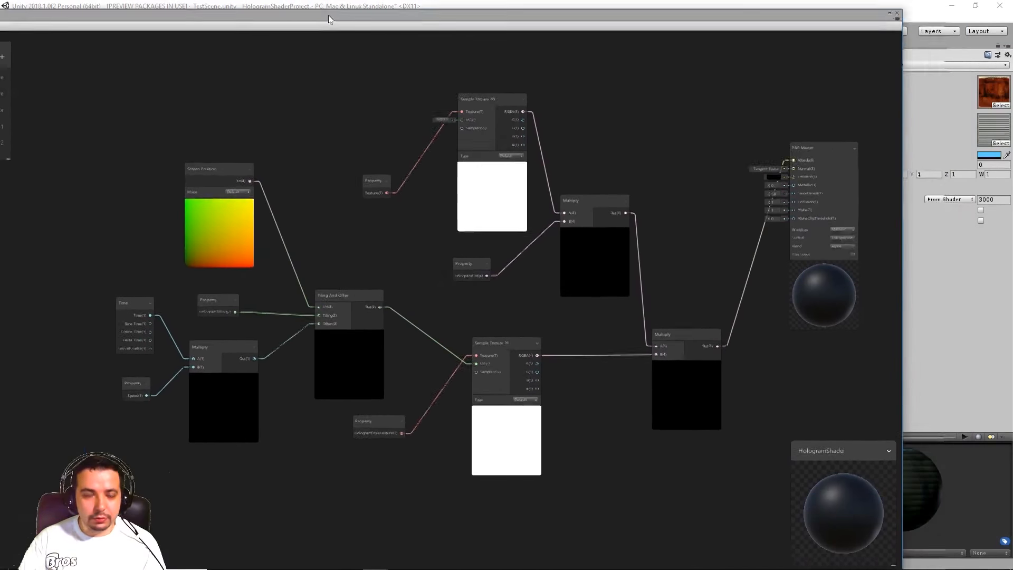
# Step: Bring the shader graph window back, add a Slider node below the Speed node and convert it to a property
pyautogui.moveTo(328, 15); pyautogui.dragTo(433, 8)
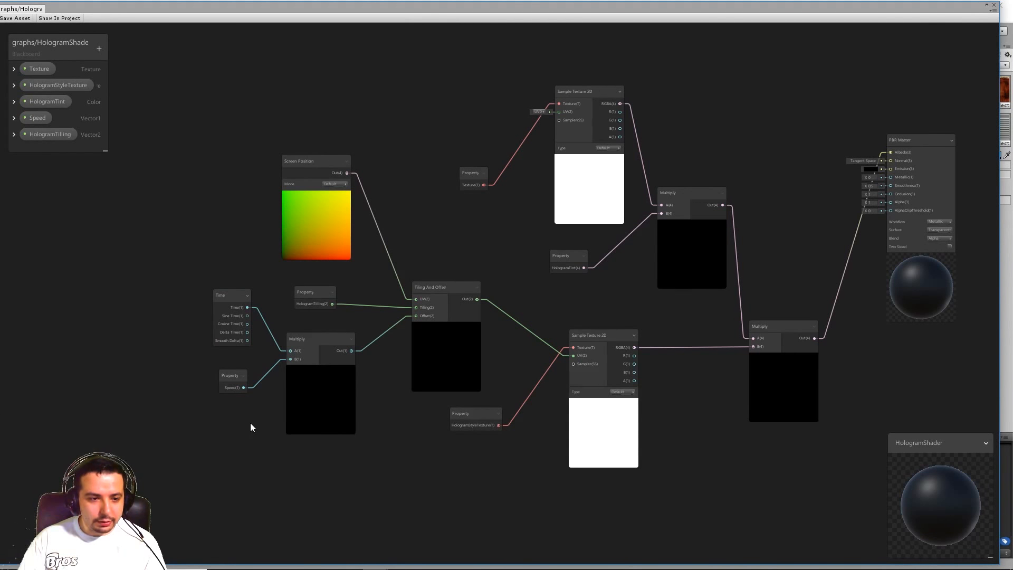
pyautogui.scroll(3, 256, 412)
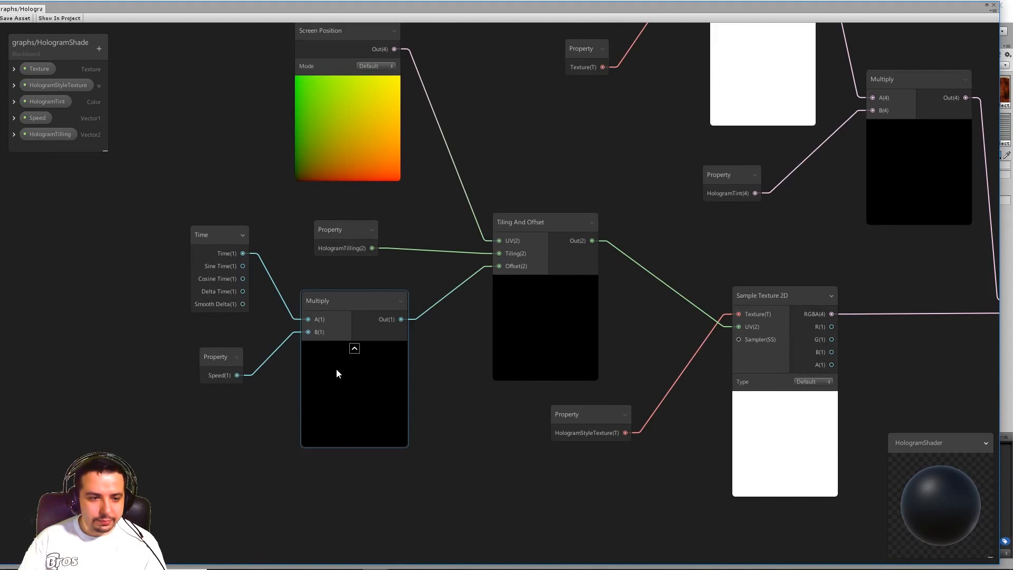
pyautogui.rightClick(190, 433)
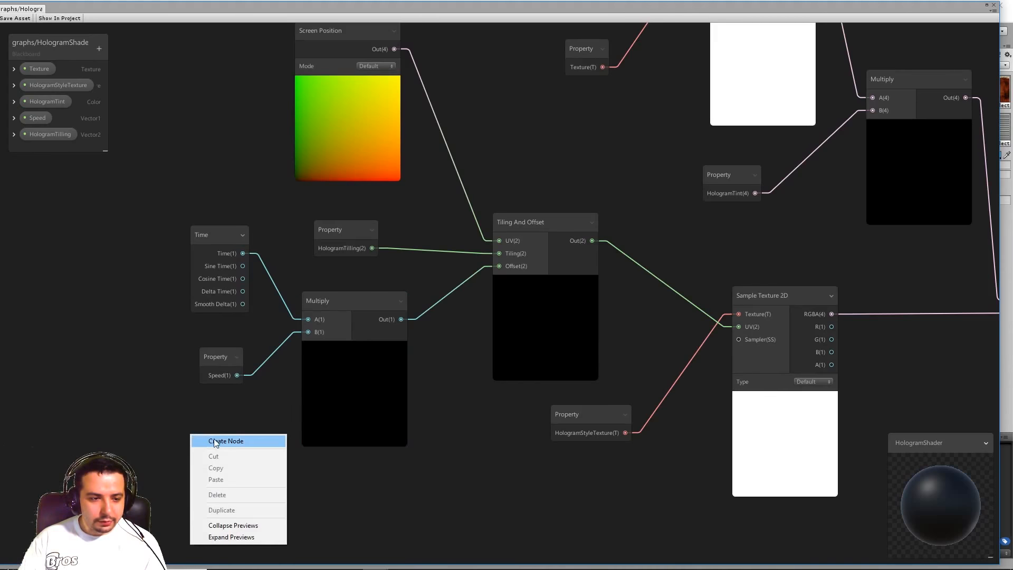
pyautogui.click(216, 440)
pyautogui.write('slider')
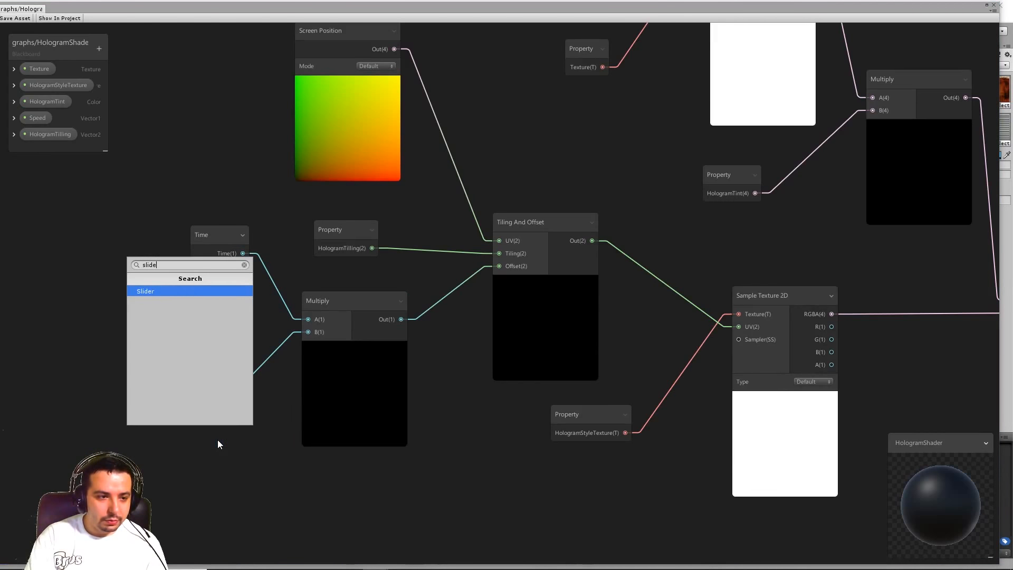
pyautogui.press('Return')
pyautogui.rightClick(226, 442)
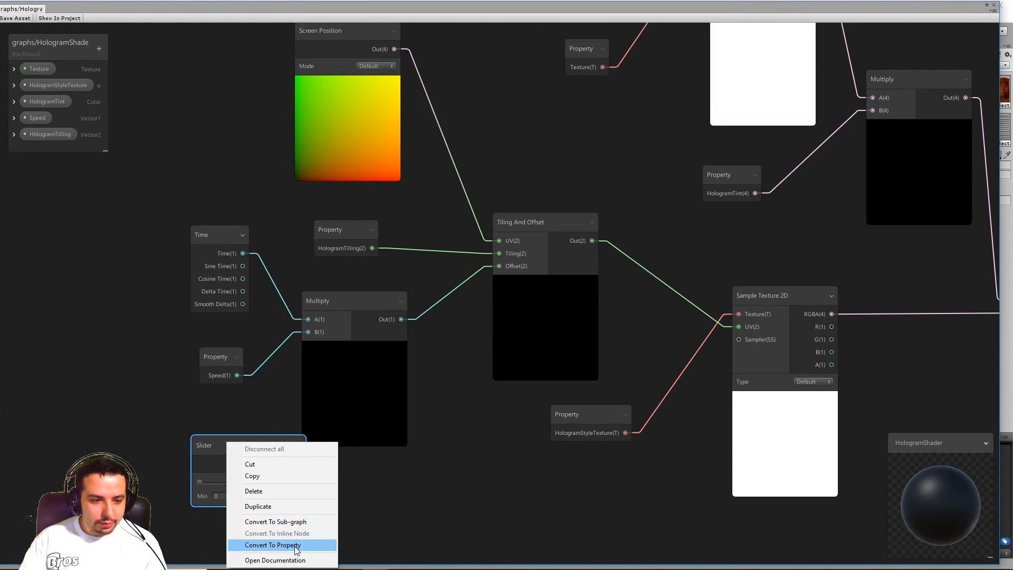
pyautogui.click(204, 429)
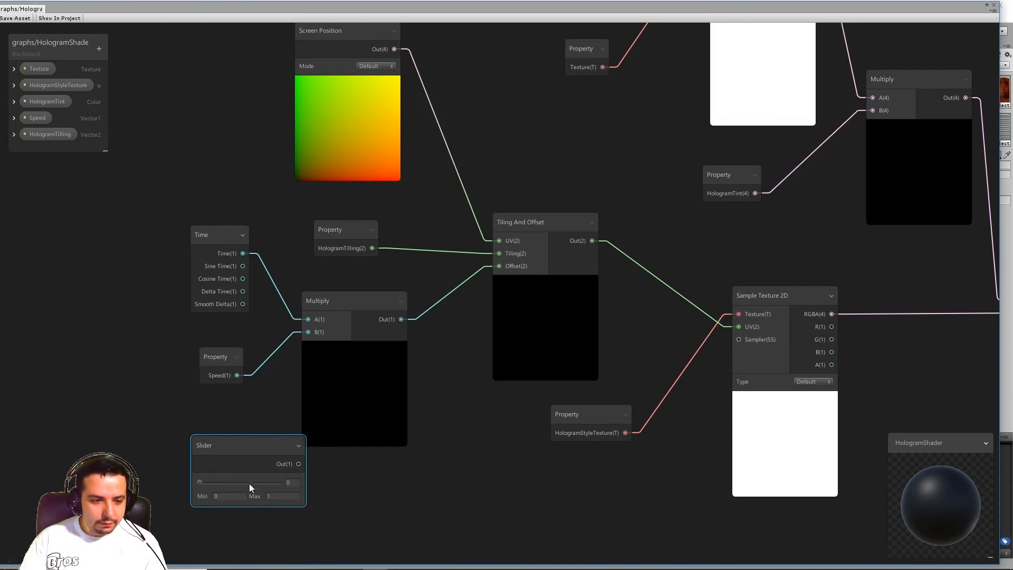
pyautogui.rightClick(233, 448)
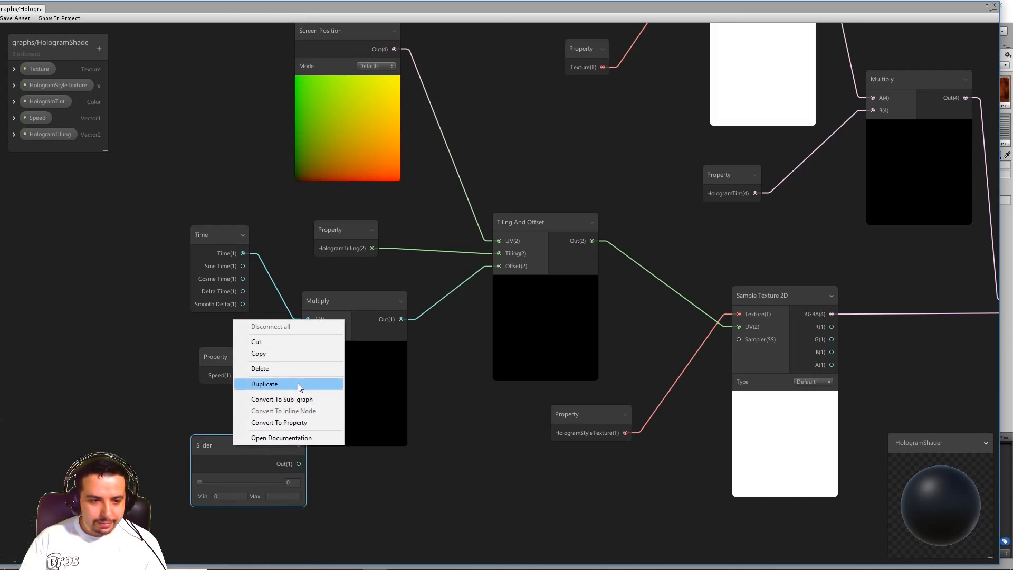
pyautogui.click(304, 422)
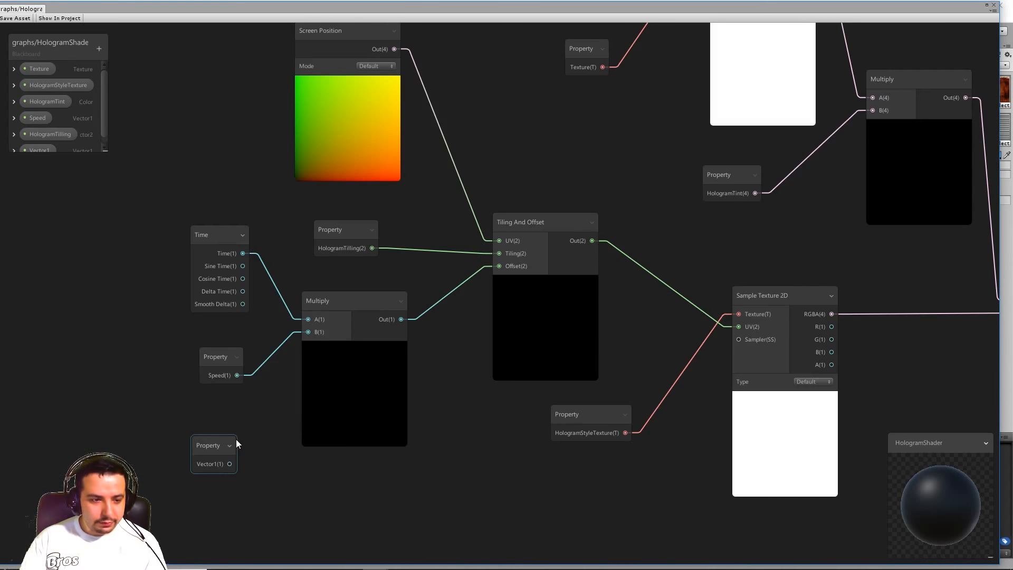
# Step: Delete the old Speed node and feed the new Vector1 property into B of the Multiply node it fed
pyautogui.click(220, 358)
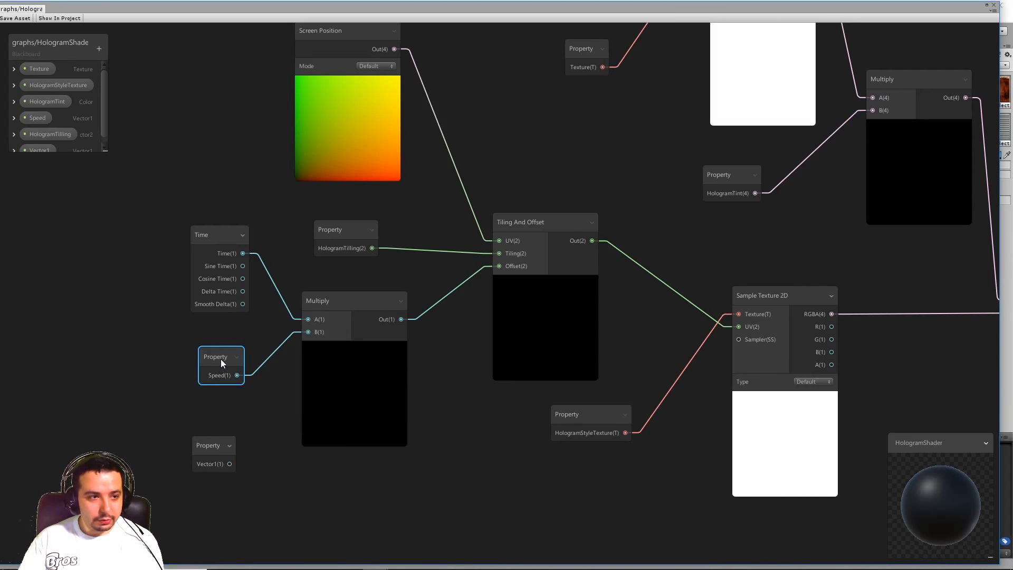
pyautogui.press('Delete')
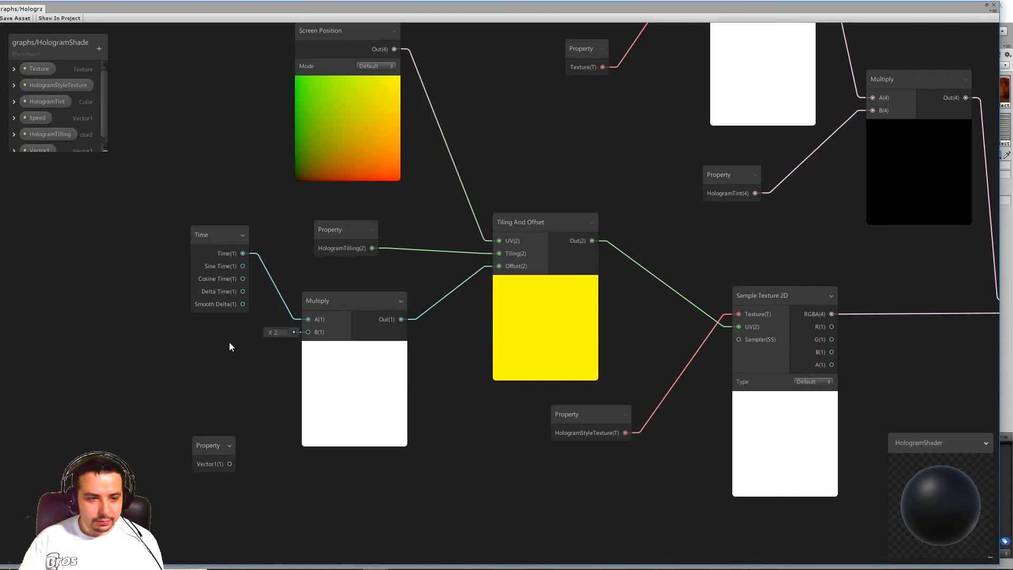
pyautogui.click(229, 445)
pyautogui.moveTo(230, 464); pyautogui.dragTo(308, 332)
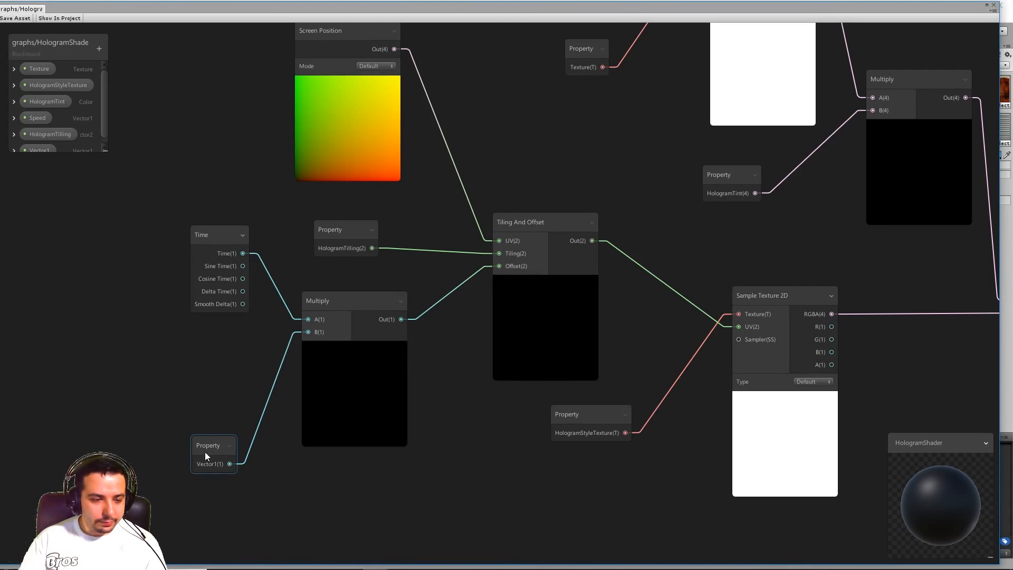
pyautogui.moveTo(205, 449); pyautogui.dragTo(195, 406)
# Step: Enlarge the shader's property list and delete the old Speed property from it
pyautogui.moveTo(105, 151); pyautogui.dragTo(116, 189)
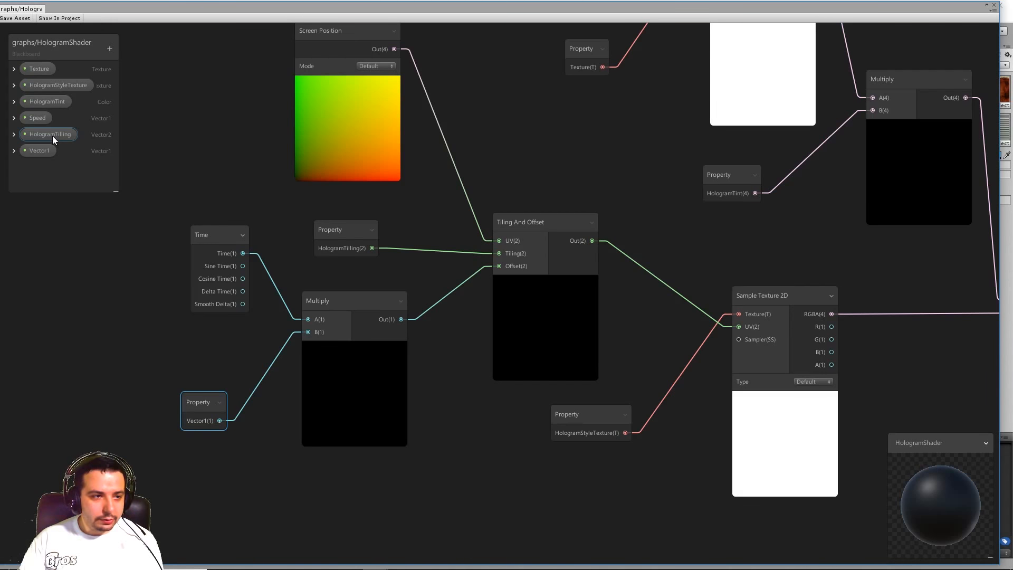
pyautogui.click(35, 118)
pyautogui.press('Delete')
pyautogui.press('Return')
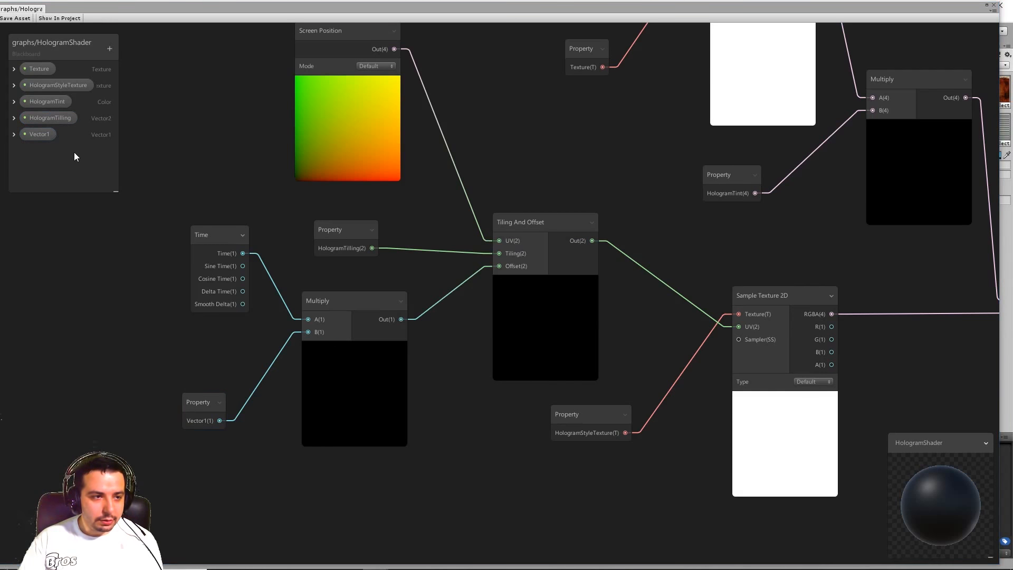
# Step: Rename the slider's Vector1 property as Speed and place it above HologramTilling in the property list
pyautogui.rightClick(45, 137)
pyautogui.click(58, 148)
pyautogui.write('Speed')
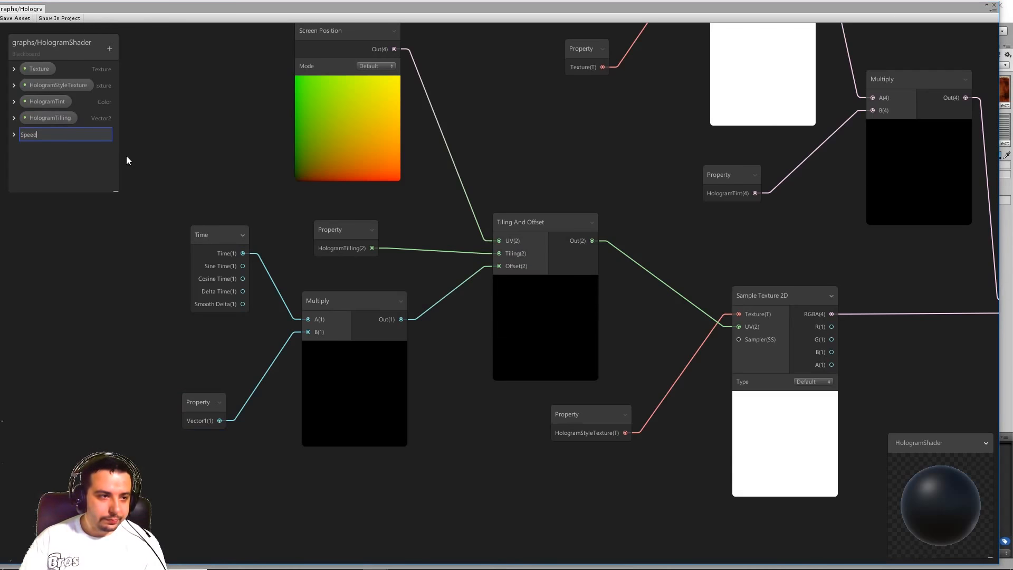
pyautogui.press('Return')
pyautogui.moveTo(41, 137); pyautogui.dragTo(45, 111)
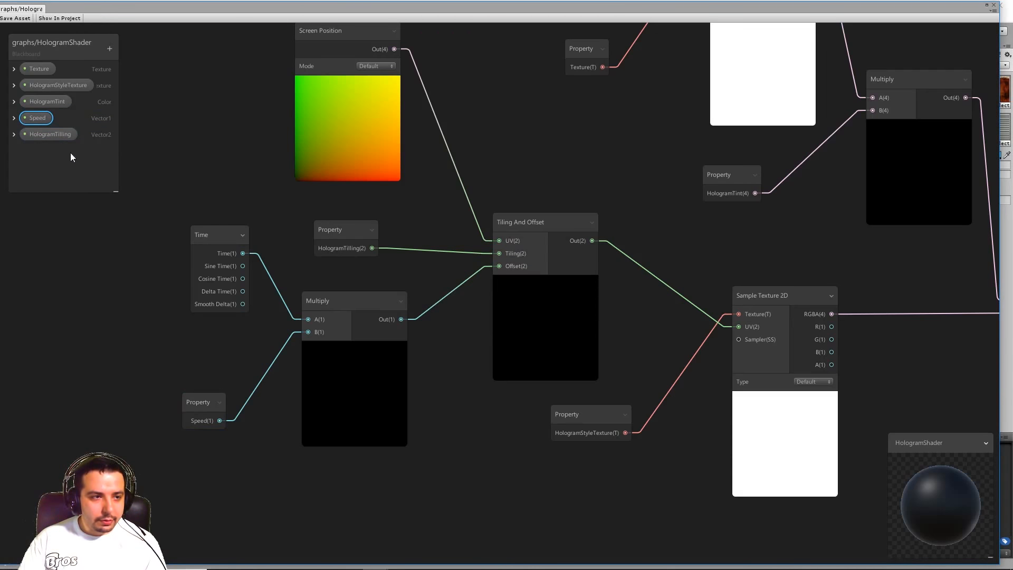
# Step: Save the shader graph asset and move the graph window off the main editor
pyautogui.click(21, 17)
pyautogui.moveTo(109, 7); pyautogui.dragTo(1012, 102)
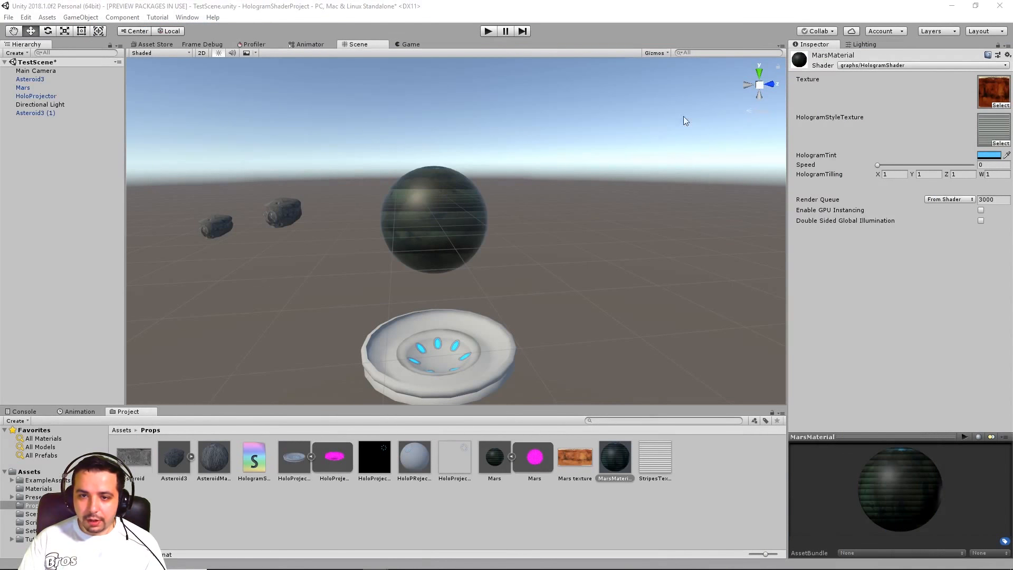
# Step: Set the Mars material's Speed to about 0.167 and all four HologramTilling components to 2
pyautogui.moveTo(878, 166); pyautogui.dragTo(895, 166)
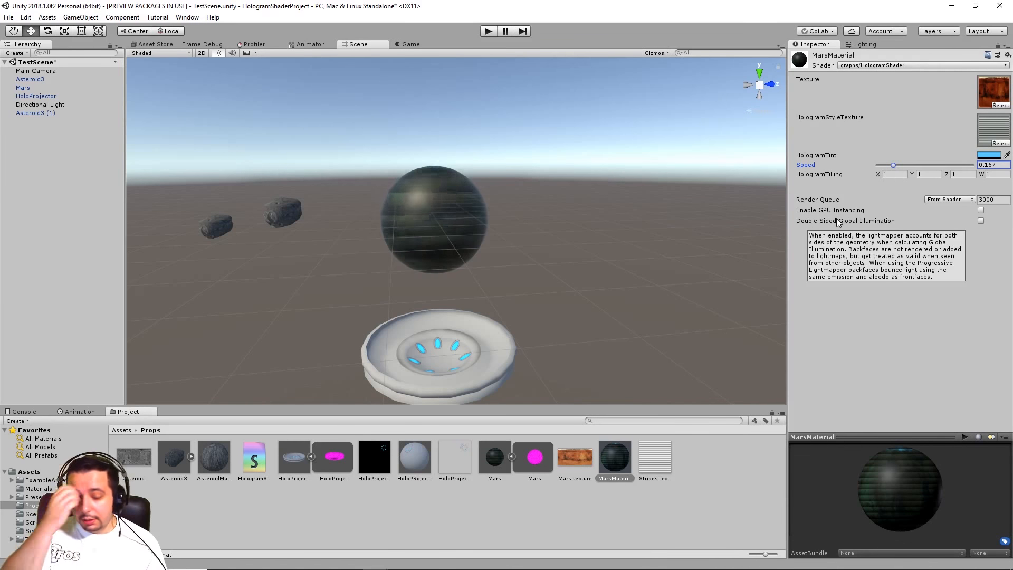
pyautogui.click(894, 174)
pyautogui.write('2')
pyautogui.click(928, 174)
pyautogui.write('2')
pyautogui.click(963, 174)
pyautogui.write('2')
pyautogui.click(994, 174)
pyautogui.write('2')
pyautogui.click(988, 156)
pyautogui.click(840, 165)
pyautogui.keyDown('alt'); pyautogui.moveTo(486, 121); pyautogui.dragTo(477, 165); pyautogui.keyUp('alt')
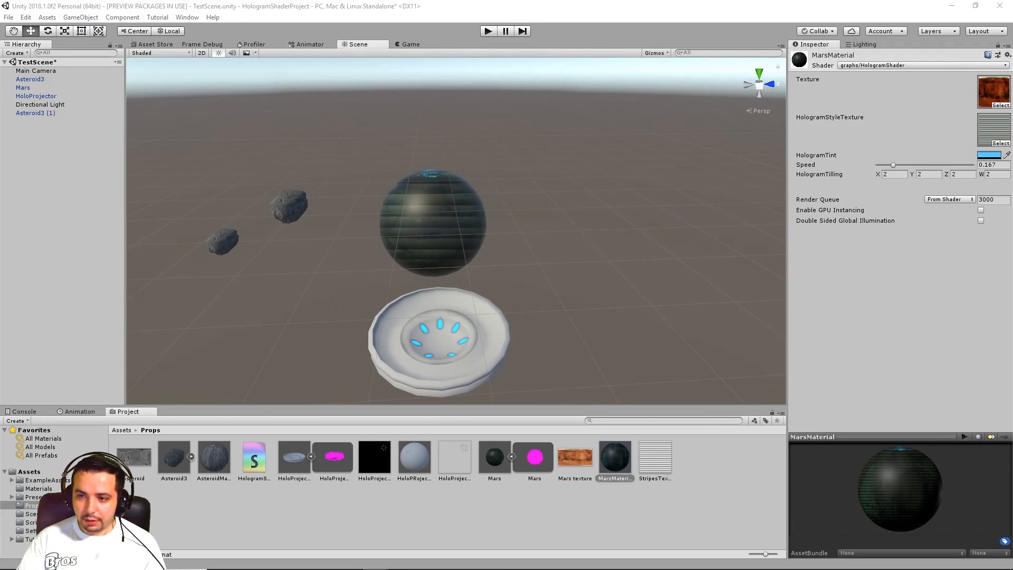
# Step: Try feeding the upper Sample Texture 2D's RGBA output into the PBR Master's Emission, save the graph, and check Mars in the scene
pyautogui.moveTo(375, 558)
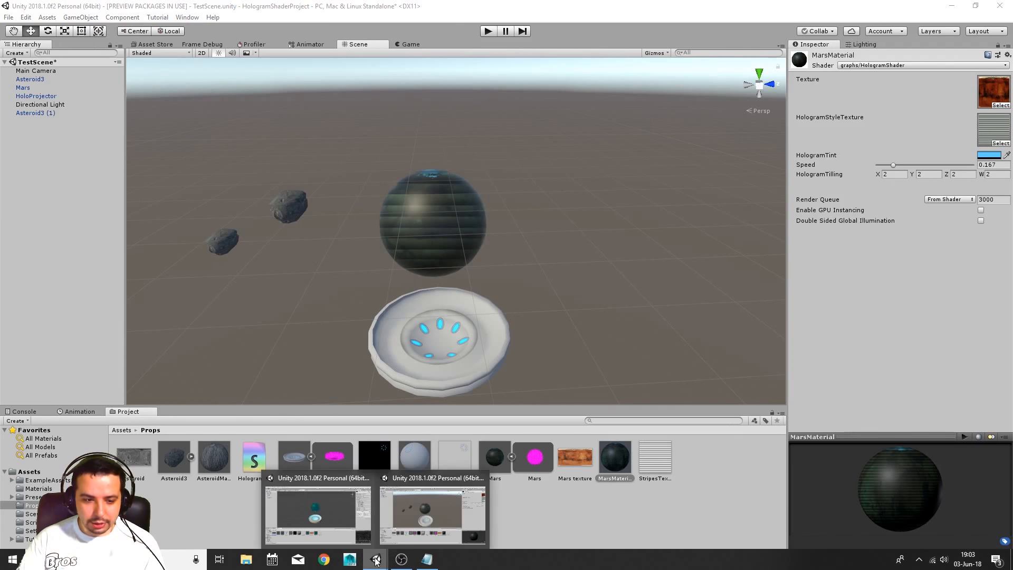
pyautogui.click(403, 522)
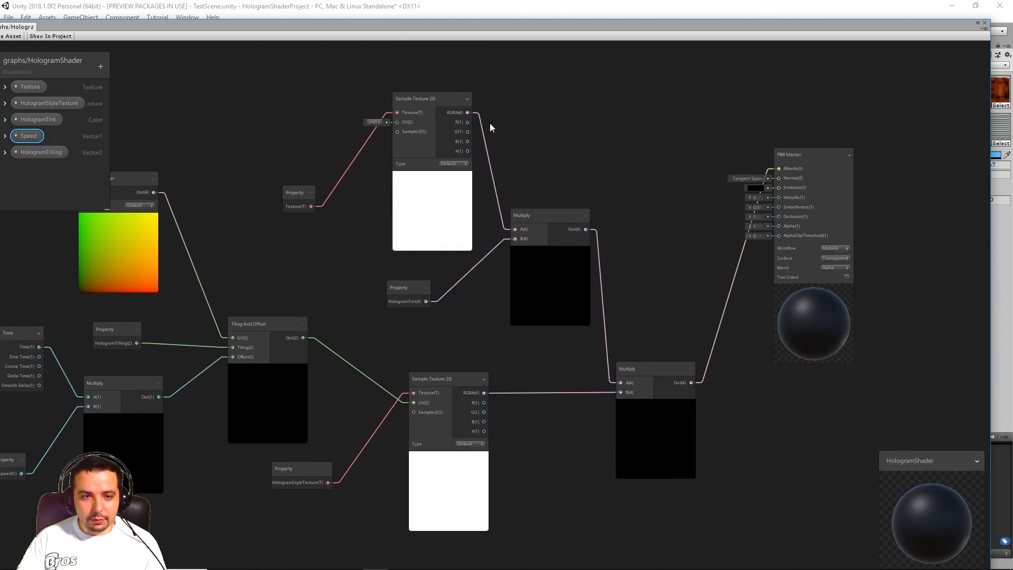
pyautogui.moveTo(468, 113); pyautogui.dragTo(774, 188)
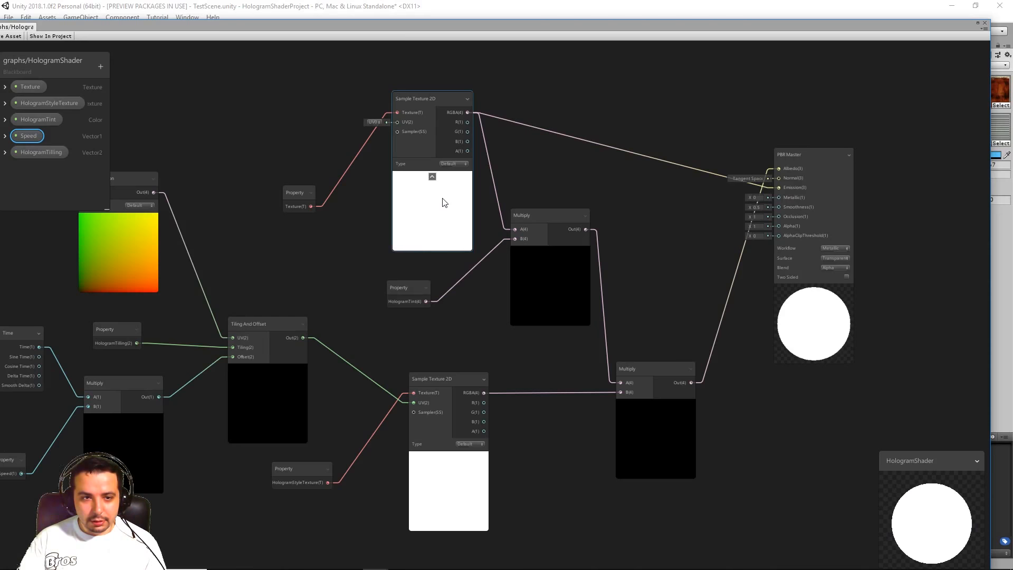
pyautogui.click(10, 37)
pyautogui.moveTo(76, 25); pyautogui.dragTo(1012, 2)
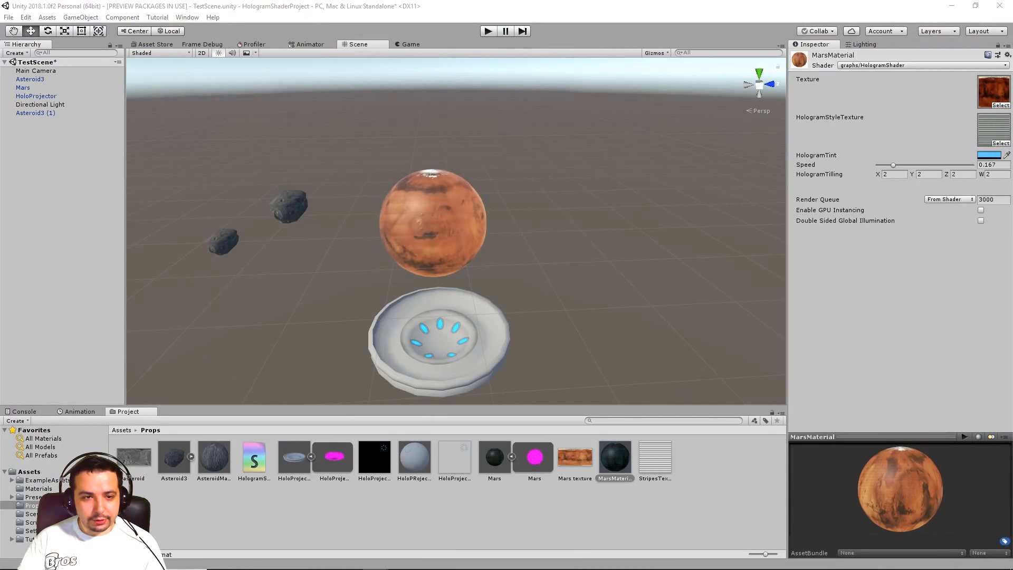
# Step: Replace the texture's Emission connection with the output of the texture-and-tint Multiply node, save the graph and uncover the scene
pyautogui.moveTo(1012, 53); pyautogui.dragTo(70, 49)
pyautogui.click(537, 150)
pyautogui.press('Delete')
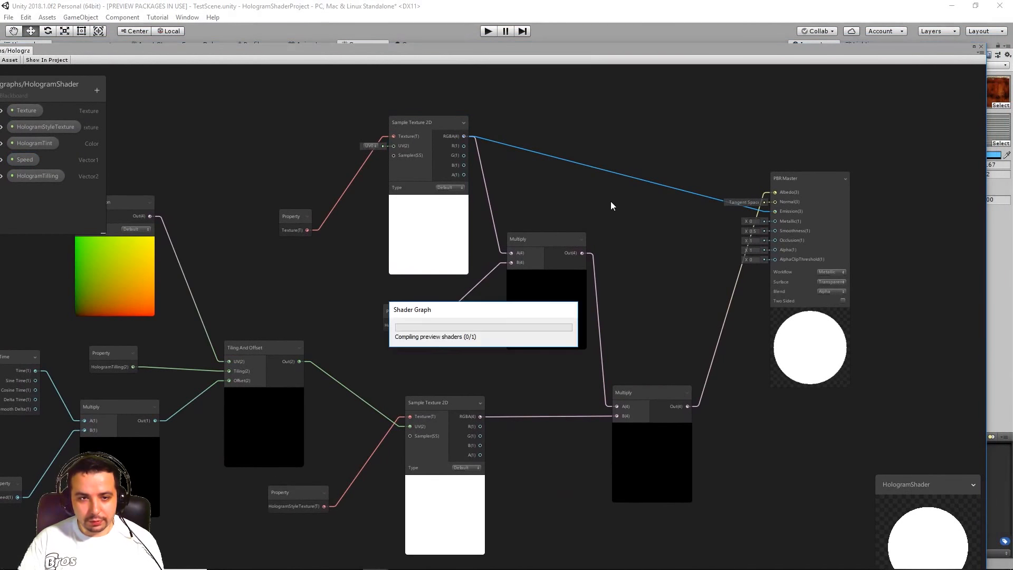
pyautogui.moveTo(581, 252); pyautogui.dragTo(774, 211)
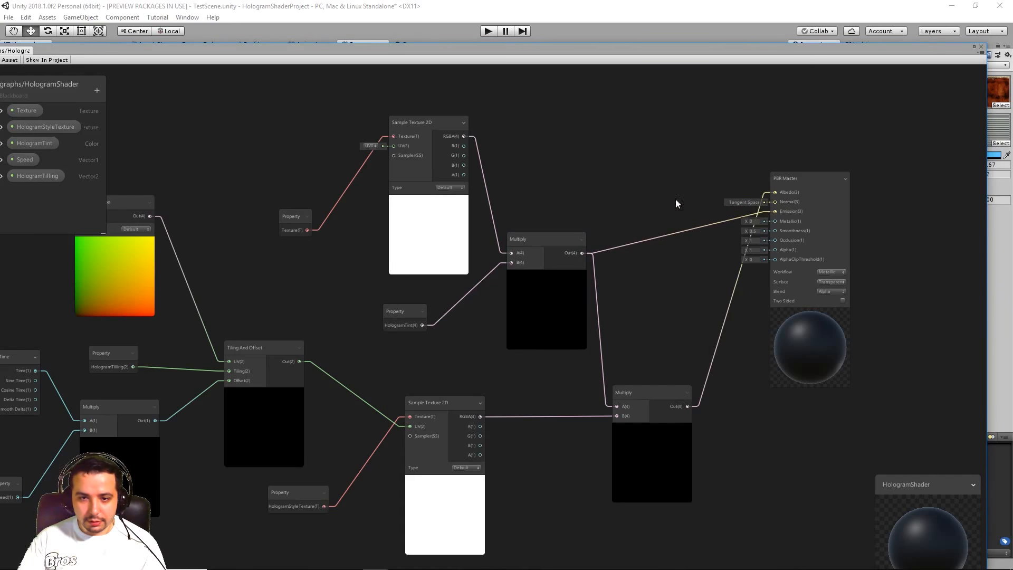
pyautogui.moveTo(286, 53); pyautogui.dragTo(328, 55)
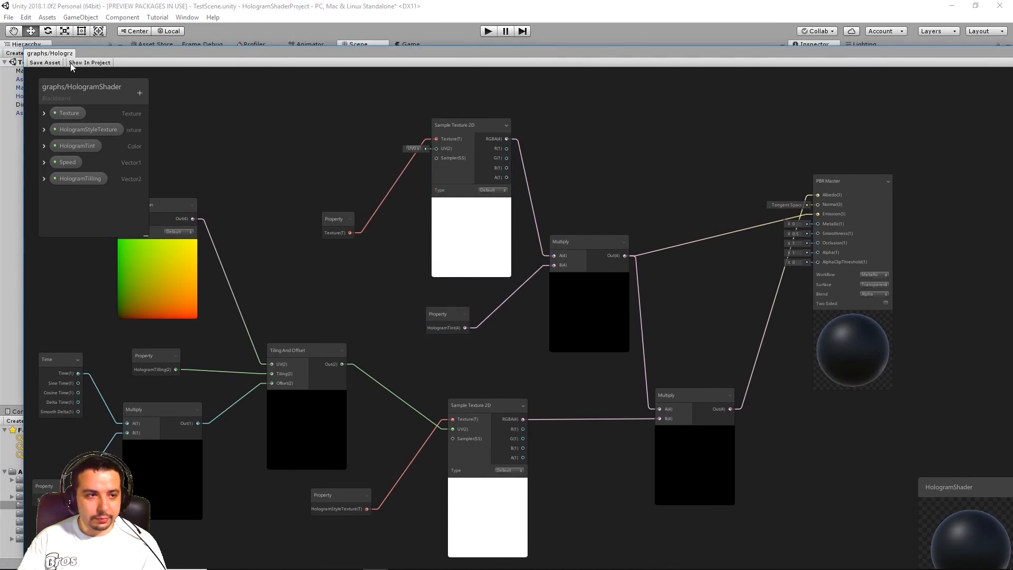
pyautogui.moveTo(154, 53); pyautogui.dragTo(1012, 108)
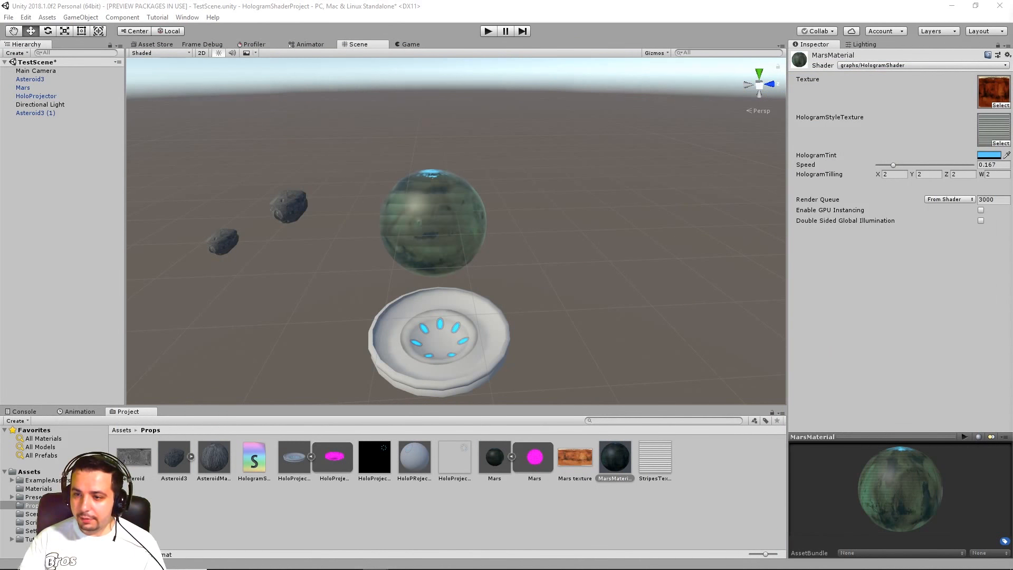
# Step: Set all four of the Mars material's HologramTilling components to 5 and its Speed to about 0.284
pyautogui.keyDown('alt'); pyautogui.moveTo(292, 158); pyautogui.dragTo(514, 123); pyautogui.keyUp('alt')
pyautogui.scroll(5, 465, 207)
pyautogui.keyDown('alt'); pyautogui.moveTo(538, 200); pyautogui.dragTo(509, 196); pyautogui.keyUp('alt')
pyautogui.click(892, 173)
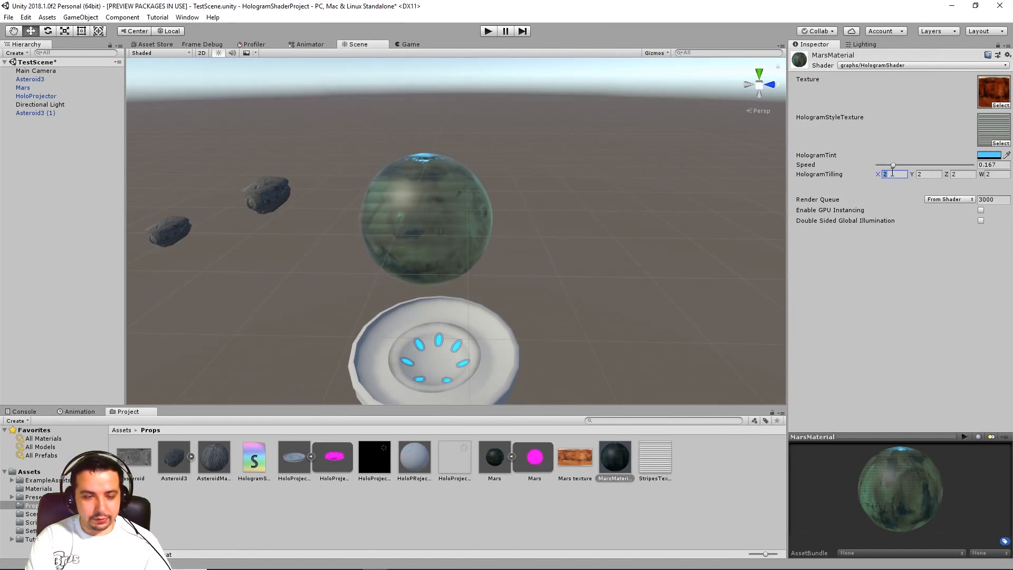
pyautogui.write('5')
pyautogui.press('Tab')
pyautogui.write('5')
pyautogui.press('Tab')
pyautogui.write('5')
pyautogui.press('Tab')
pyautogui.write('5')
pyautogui.moveTo(893, 166); pyautogui.dragTo(905, 165)
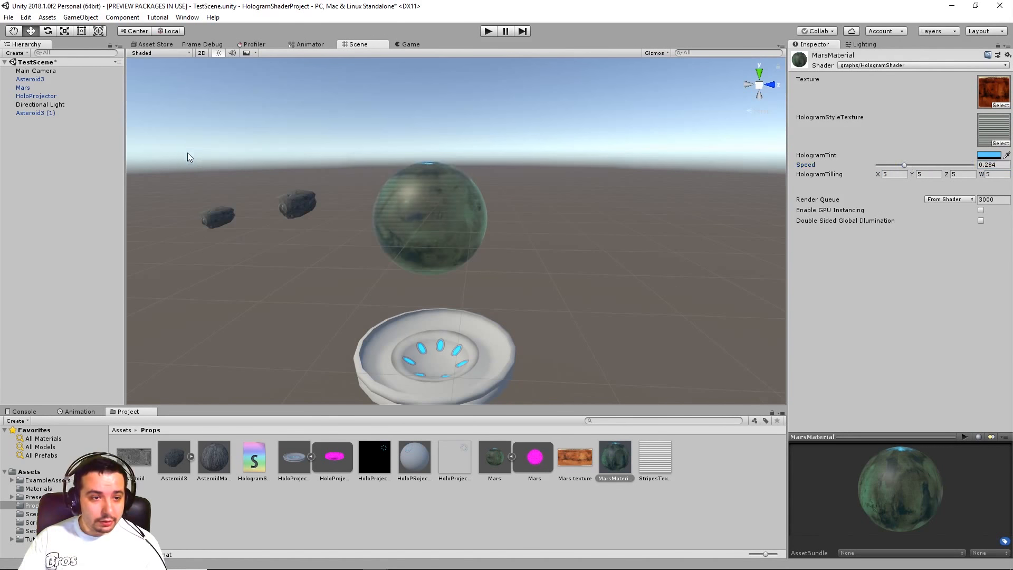
# Step: Assign the HologramShader graph shader to AsteroidMaterial
pyautogui.moveTo(177, 159); pyautogui.dragTo(344, 259)
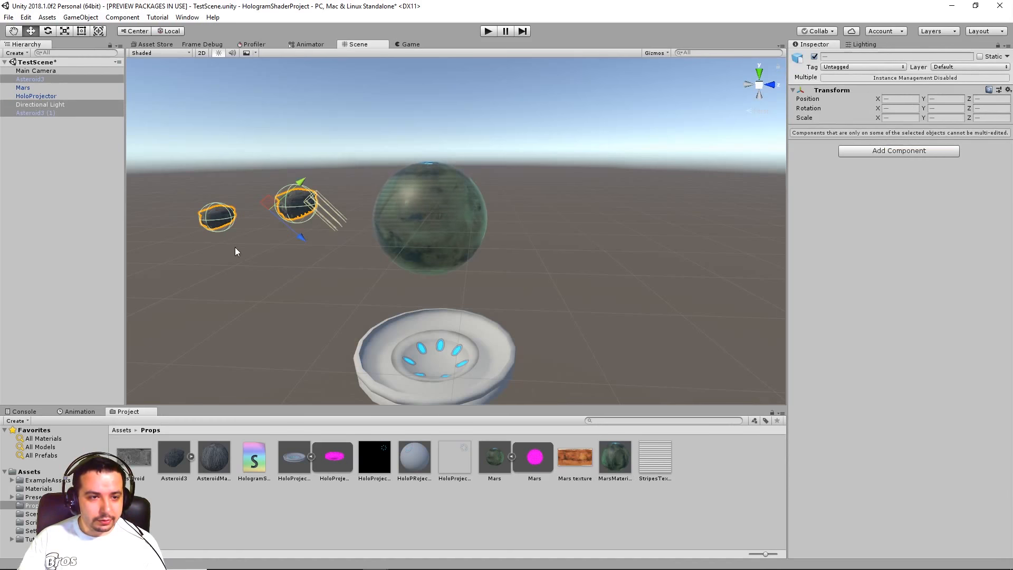
pyautogui.click(209, 455)
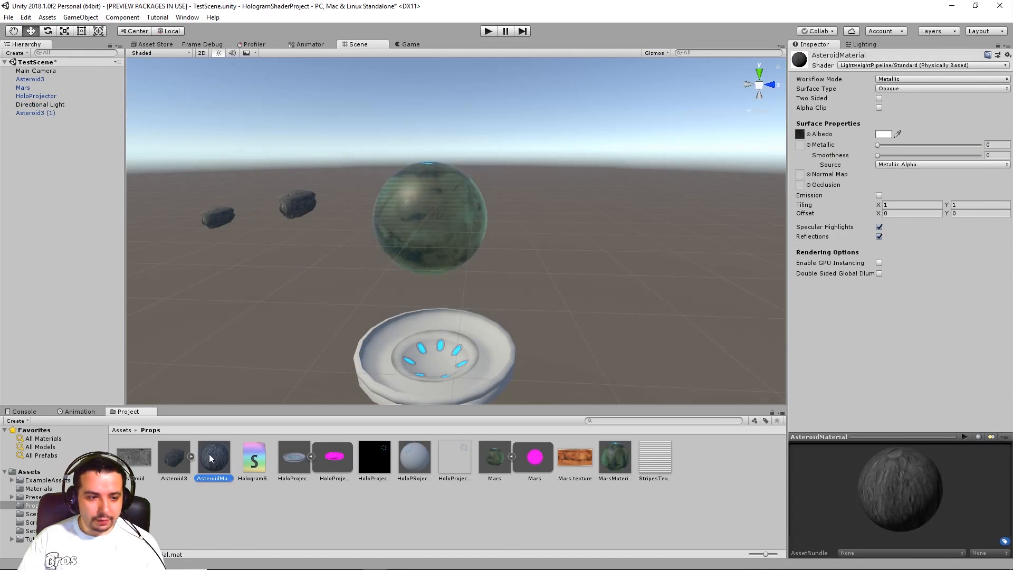
pyautogui.click(908, 66)
pyautogui.moveTo(896, 112)
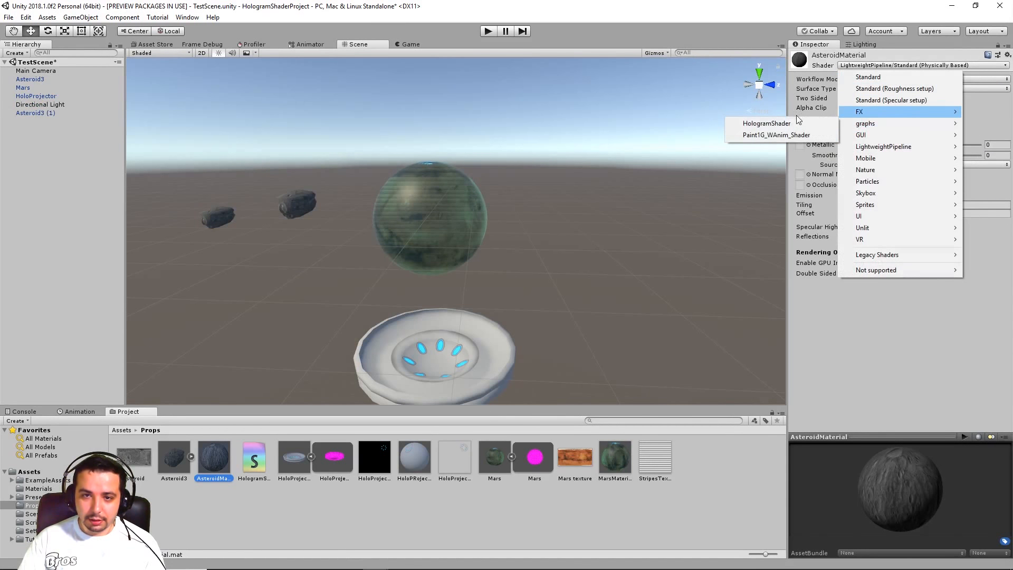
pyautogui.click(766, 123)
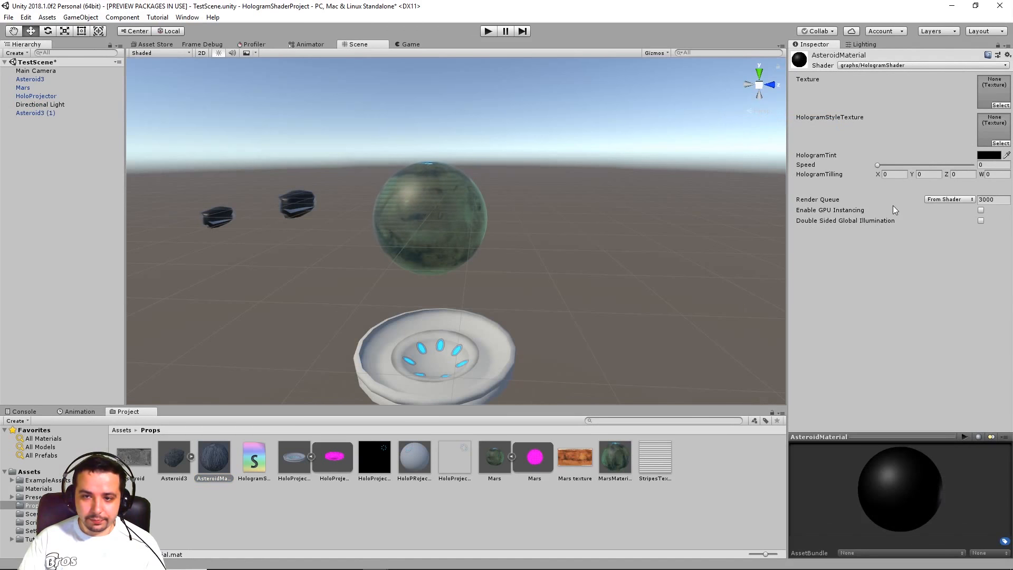
# Step: Set AsteroidMaterial's HologramTint to the light blue 6DB3FF
pyautogui.click(987, 155)
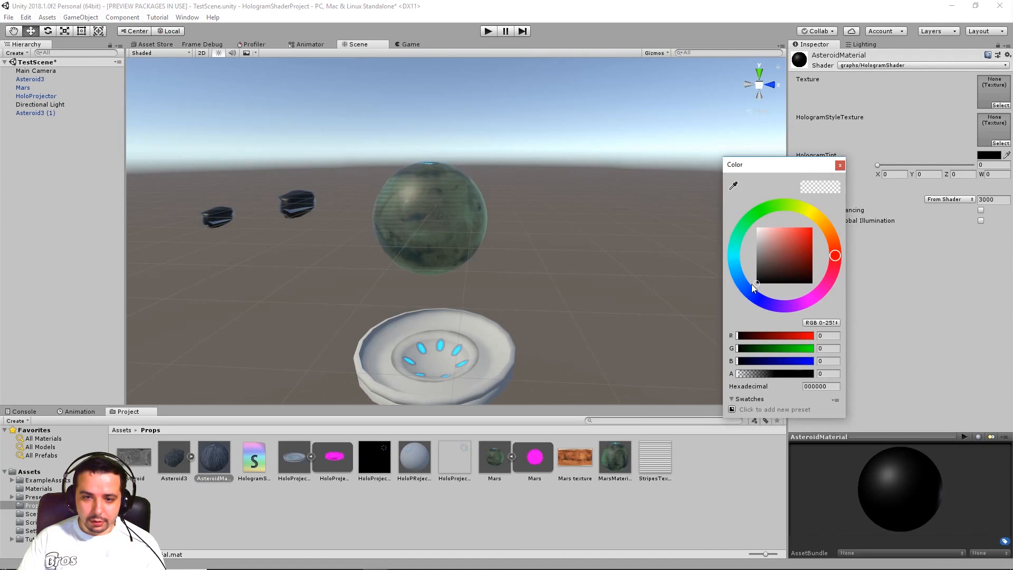
pyautogui.moveTo(741, 289)
pyautogui.mouseDown()
pyautogui.moveTo(733, 277)
pyautogui.moveTo(788, 227)
pyautogui.mouseUp()
pyautogui.moveTo(736, 271); pyautogui.dragTo(740, 283)
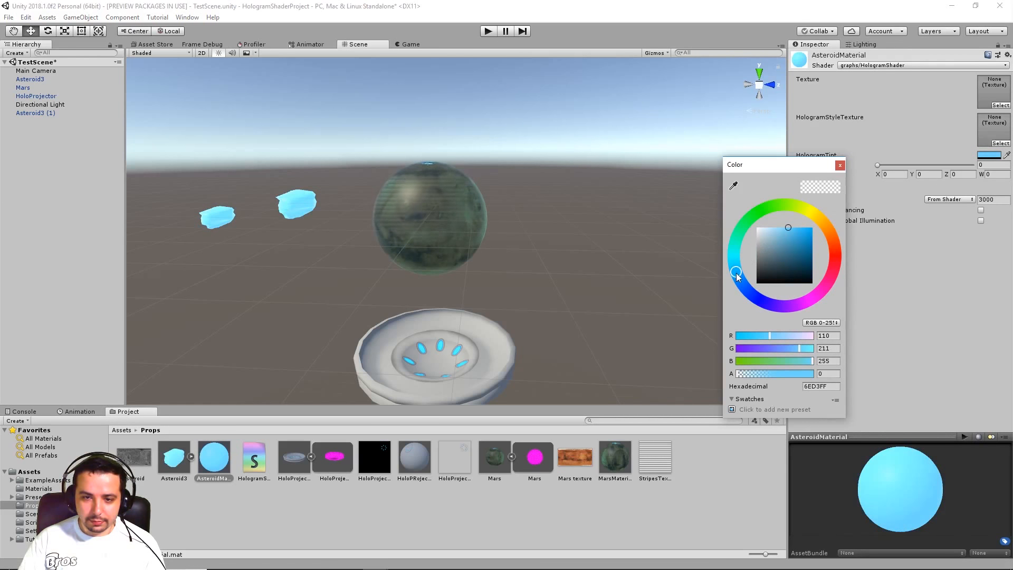
pyautogui.click(841, 167)
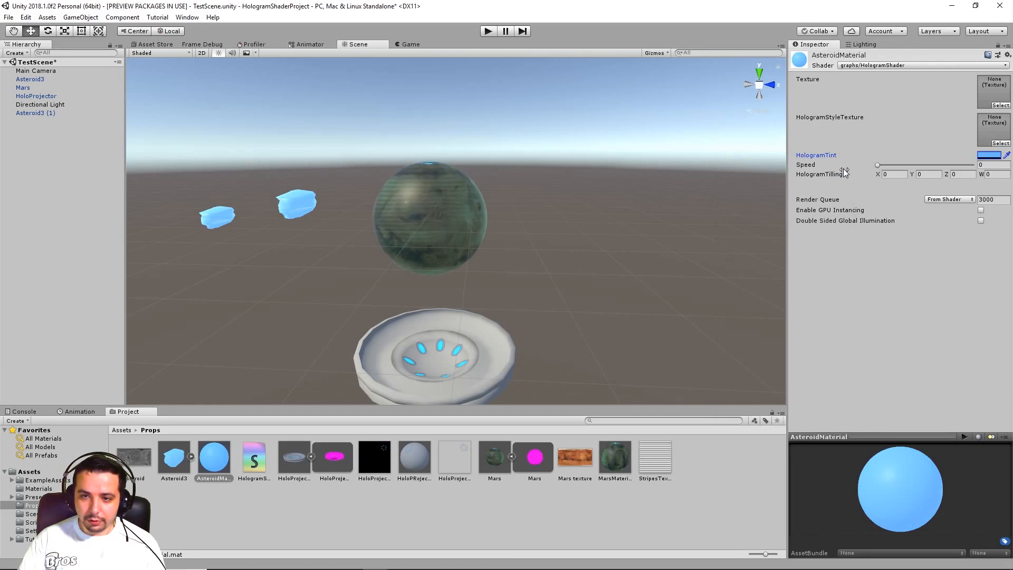
# Step: Assign the asteroid image as AsteroidMaterial's Texture and StripesTexture as its HologramStyleTexture
pyautogui.click(1000, 105)
pyautogui.click(504, 219)
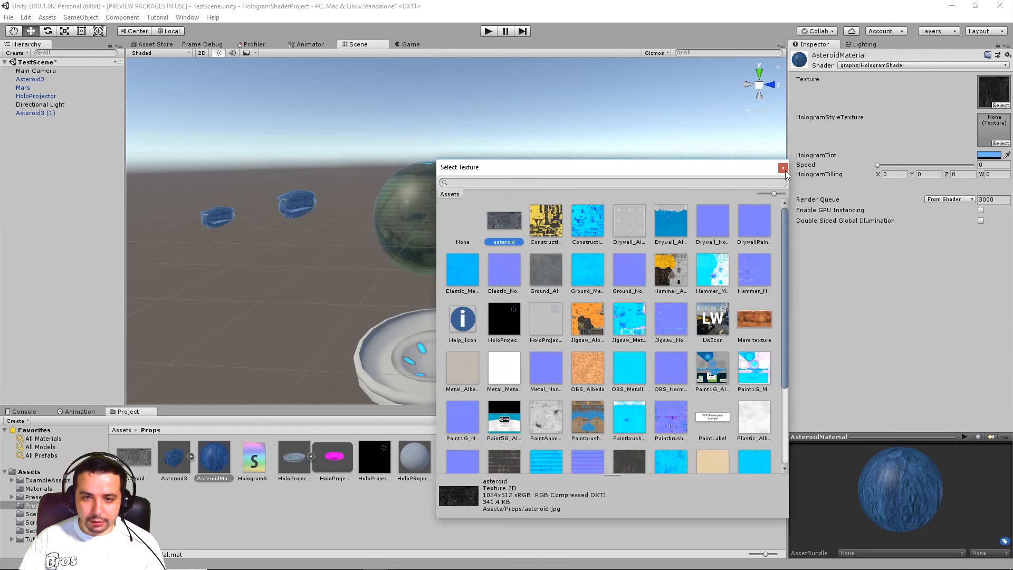
pyautogui.click(783, 168)
pyautogui.click(1000, 142)
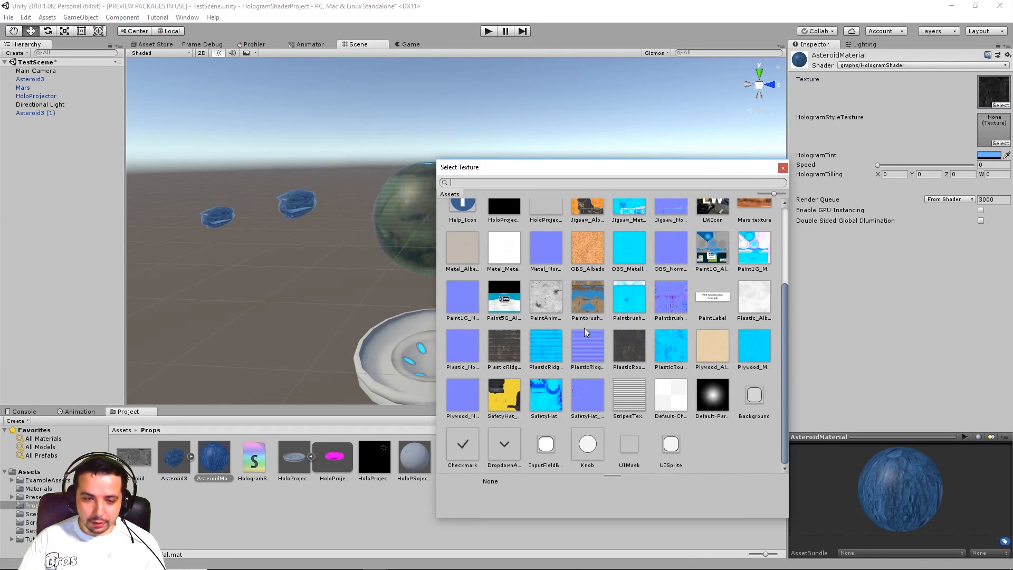
pyautogui.click(631, 397)
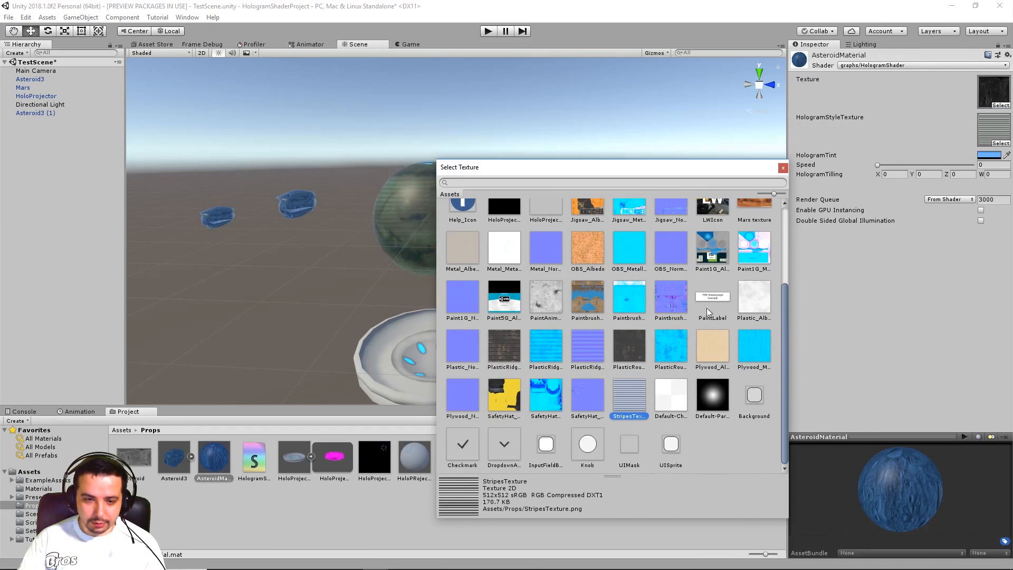
pyautogui.click(783, 167)
# Step: Set all four of AsteroidMaterial's HologramTilling components to 10 and its Speed to about 0.245
pyautogui.click(894, 174)
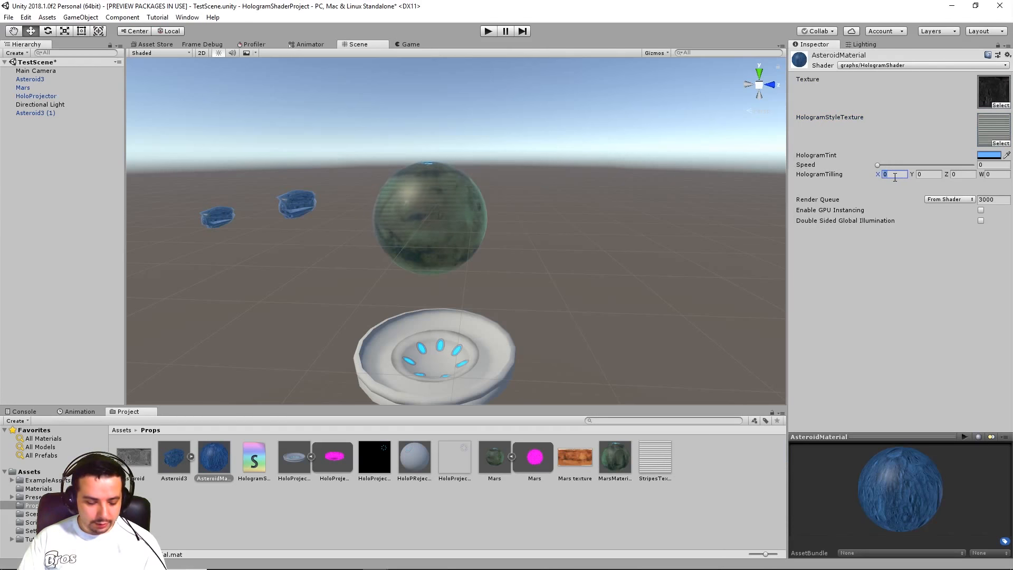
pyautogui.write('10')
pyautogui.click(923, 175)
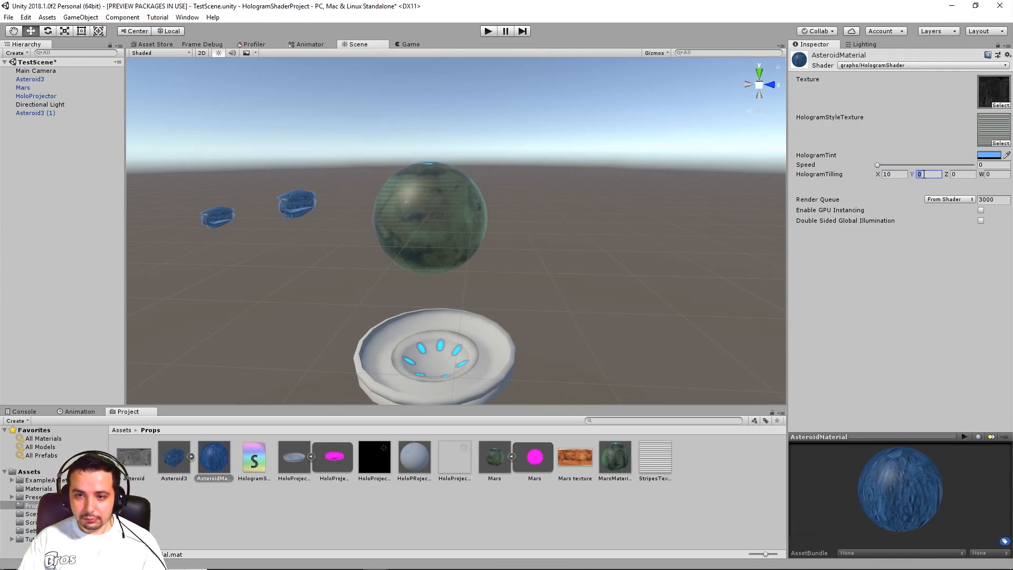
pyautogui.click(954, 175)
pyautogui.write('1')
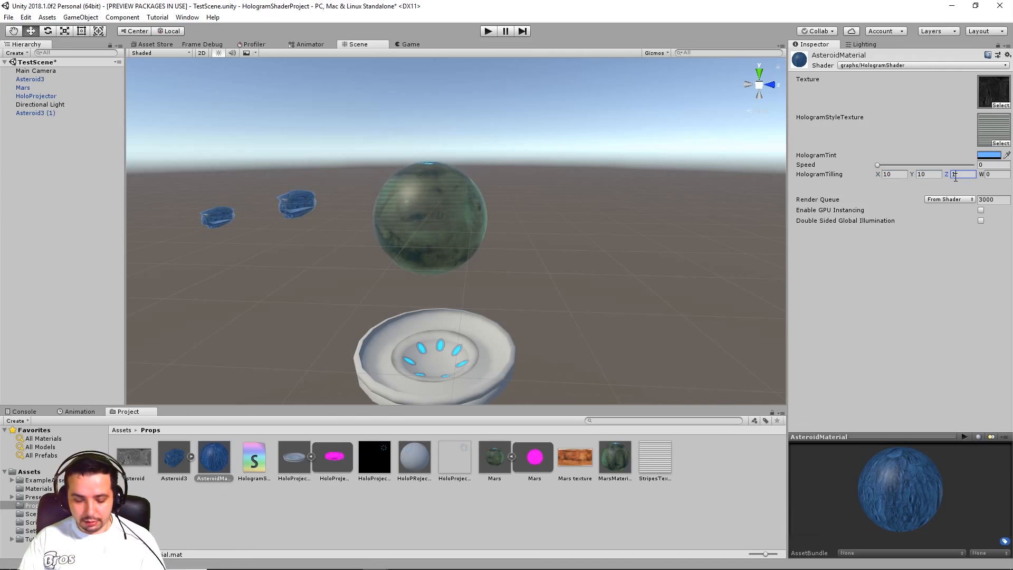
pyautogui.click(996, 175)
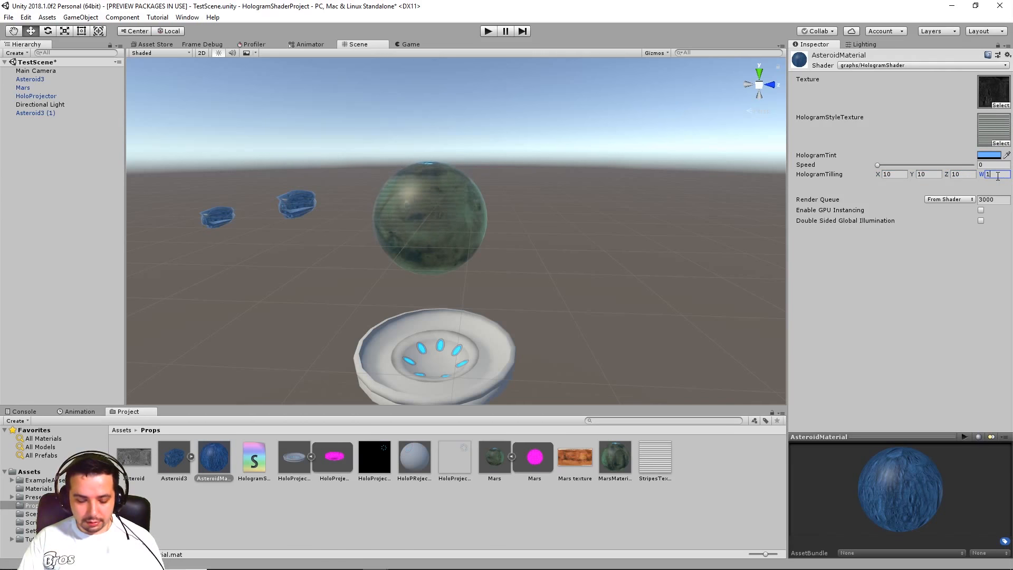
pyautogui.write('10')
pyautogui.moveTo(879, 163); pyautogui.dragTo(902, 163)
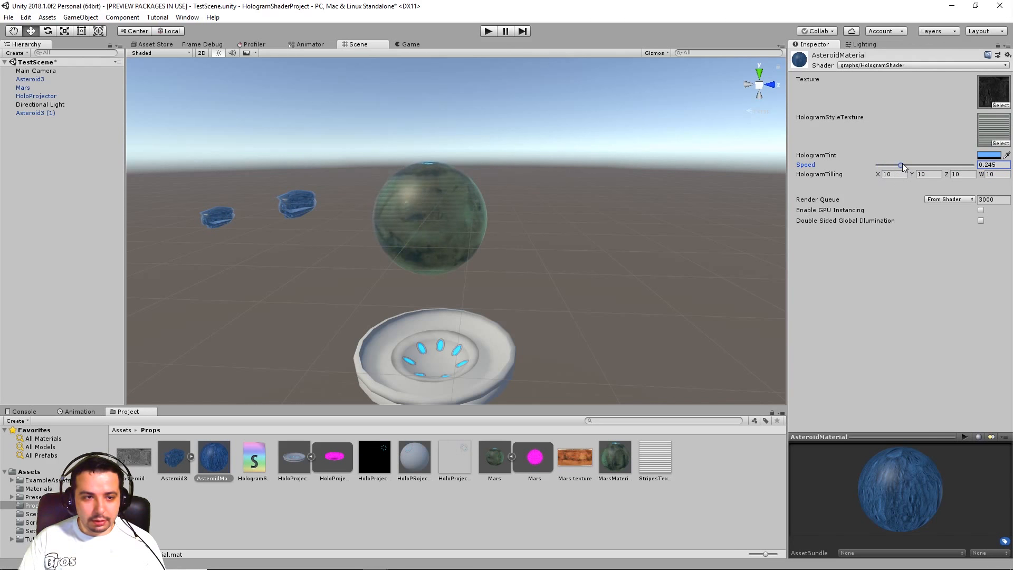
pyautogui.keyDown('alt'); pyautogui.moveTo(508, 188); pyautogui.dragTo(440, 155); pyautogui.keyUp('alt')
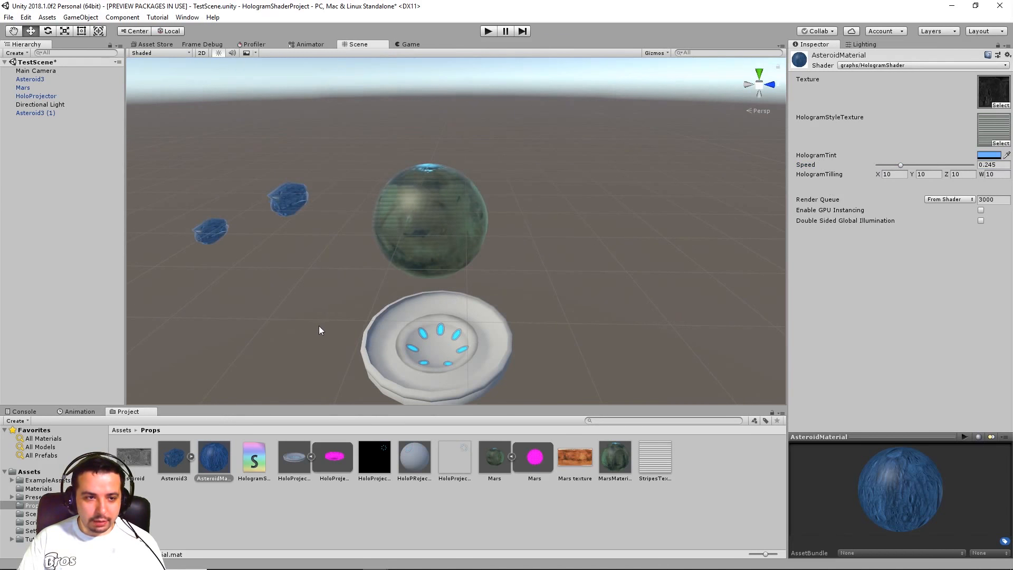
# Step: Copy AsteroidMaterial's HologramTint hex value 6DB3FF and apply it as MarsMaterial's HologramTint
pyautogui.click(995, 156)
pyautogui.click(810, 386)
pyautogui.hotkey('ctrl', 'c')
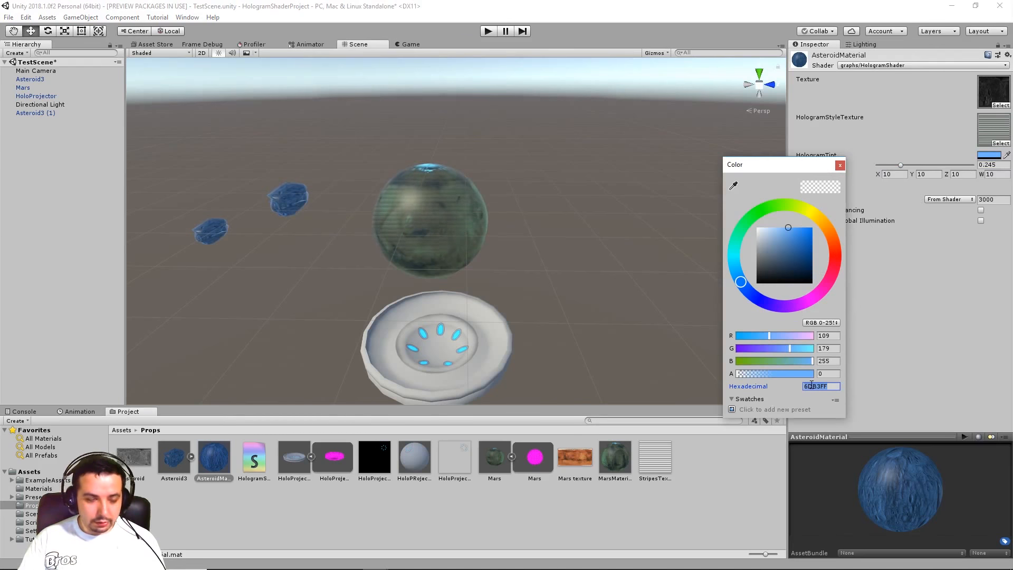
pyautogui.click(840, 166)
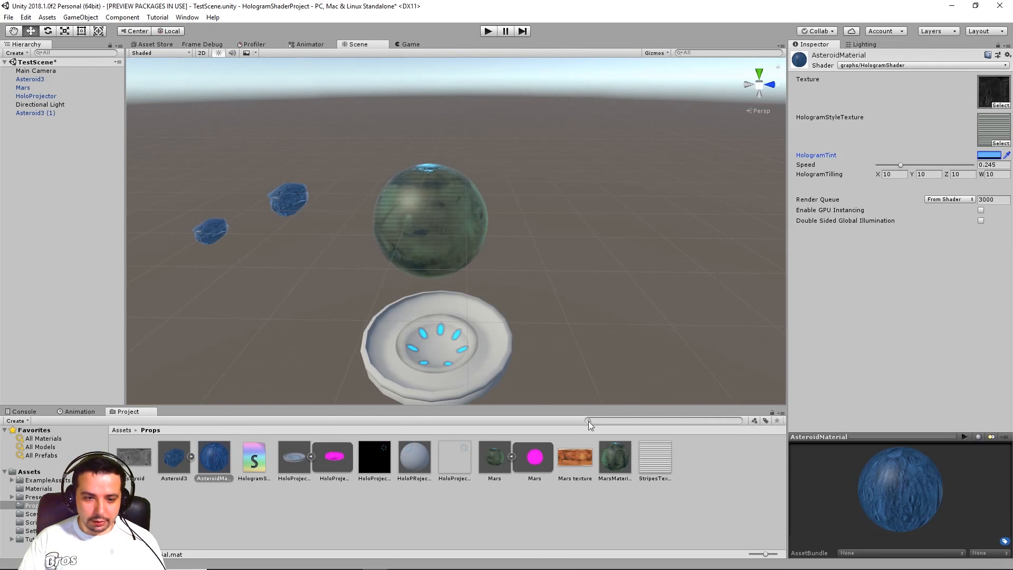
pyautogui.click(615, 458)
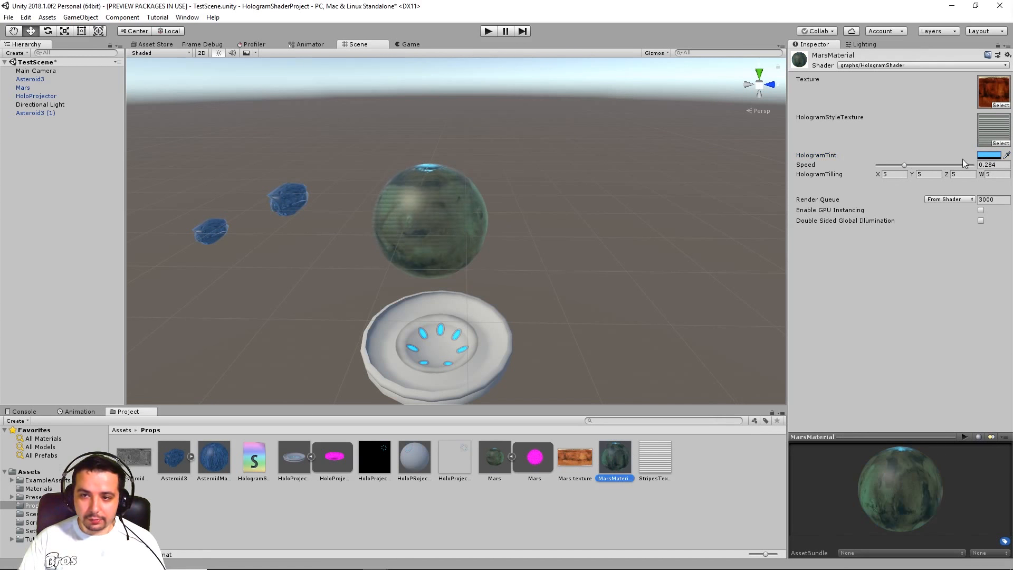
pyautogui.click(989, 155)
pyautogui.click(819, 386)
pyautogui.hotkey('ctrl', 'v')
pyautogui.click(839, 166)
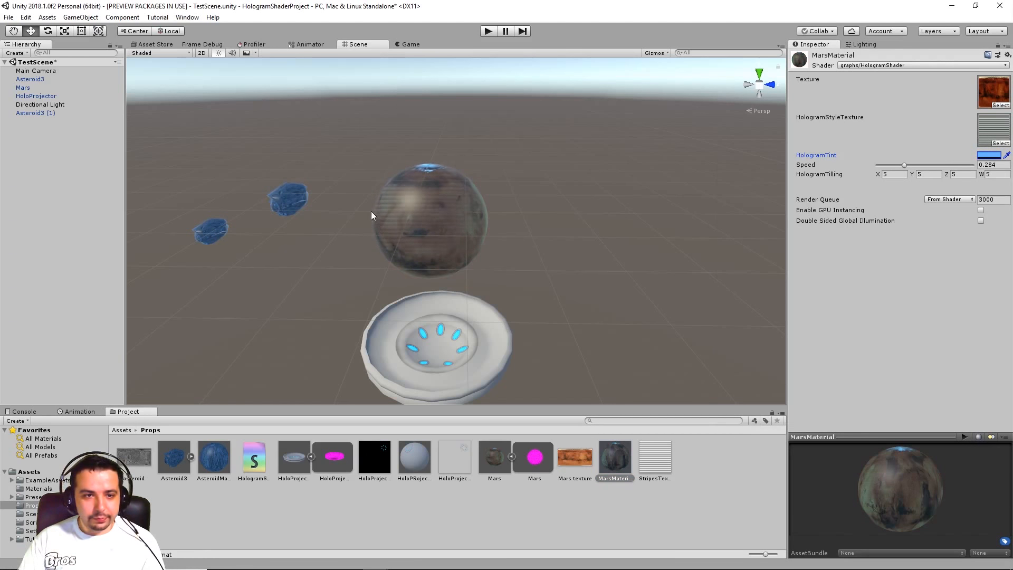
# Step: Add a One Minus node to the HologramShader graph
pyautogui.moveTo(346, 210); pyautogui.dragTo(409, 200, button='middle')
pyautogui.moveTo(410, 199); pyautogui.dragTo(408, 208, button='middle')
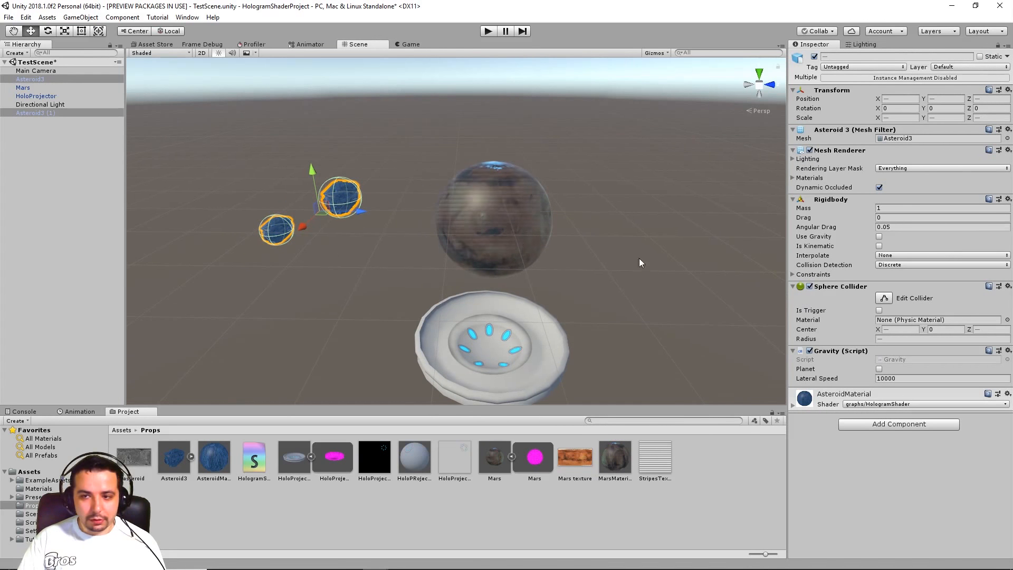
pyautogui.moveTo(1012, 48); pyautogui.dragTo(557, 10)
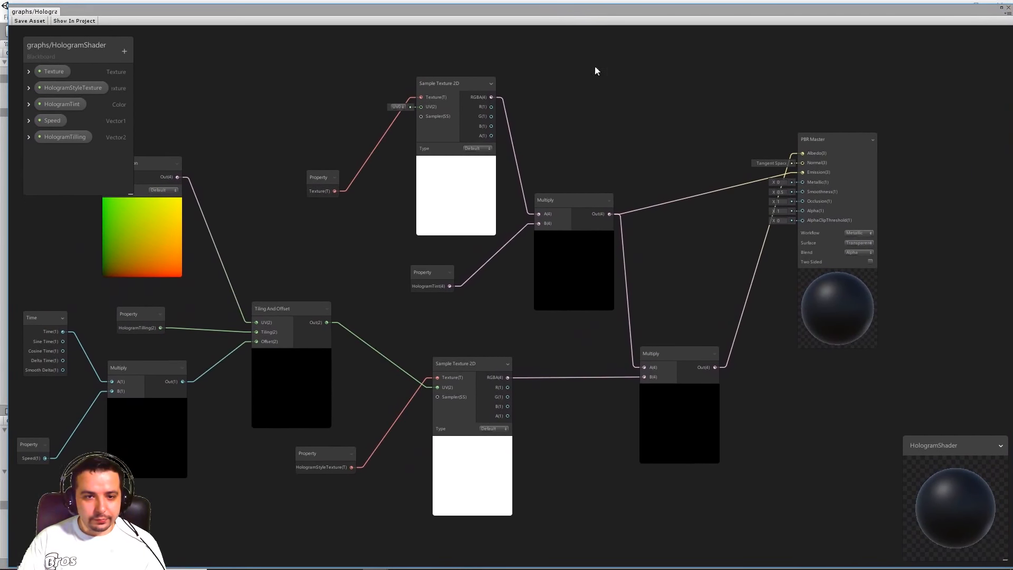
pyautogui.rightClick(635, 118)
pyautogui.click(664, 125)
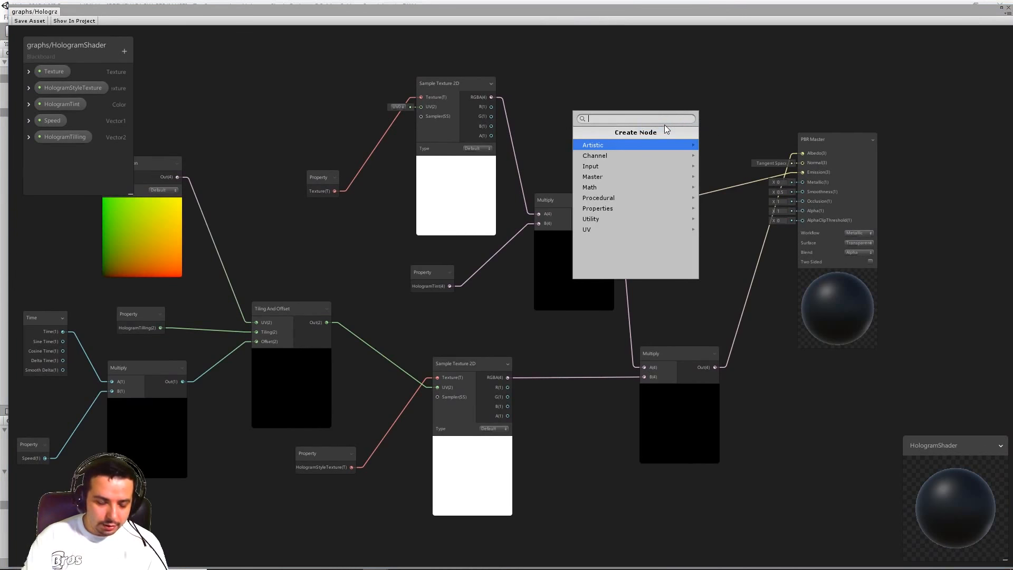
pyautogui.write('one')
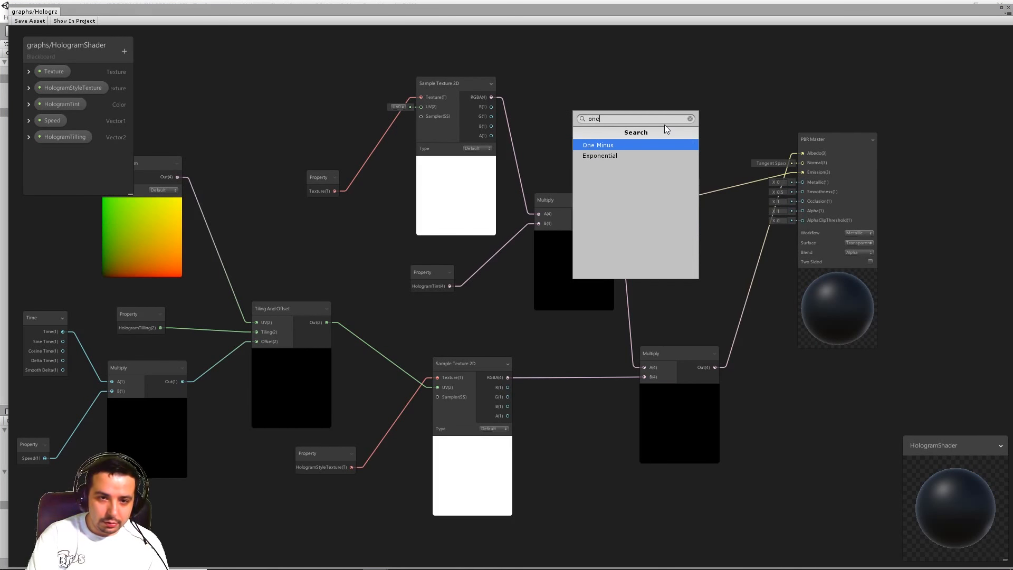
pyautogui.press('Return')
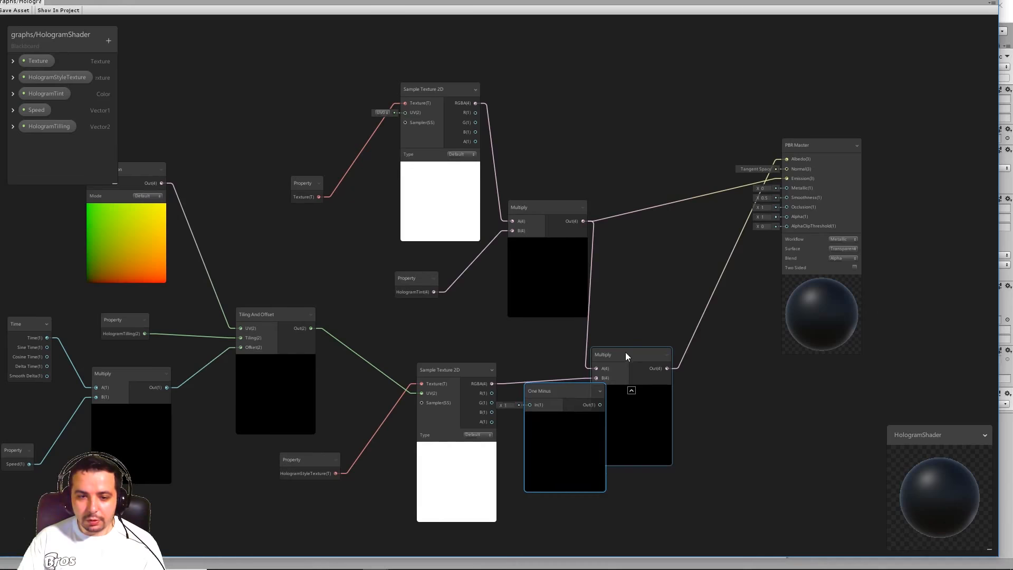
# Step: Route the stripes texture's RGBA output through the One Minus node into the alpha Multiply's B input, and save the shader asset
pyautogui.moveTo(625, 353); pyautogui.dragTo(664, 335)
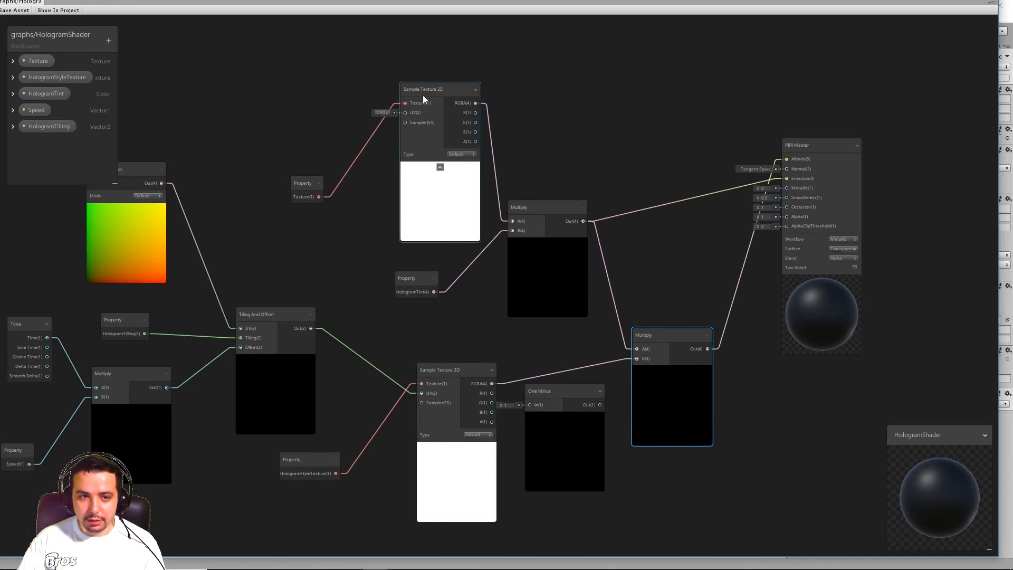
pyautogui.moveTo(564, 390); pyautogui.dragTo(571, 392)
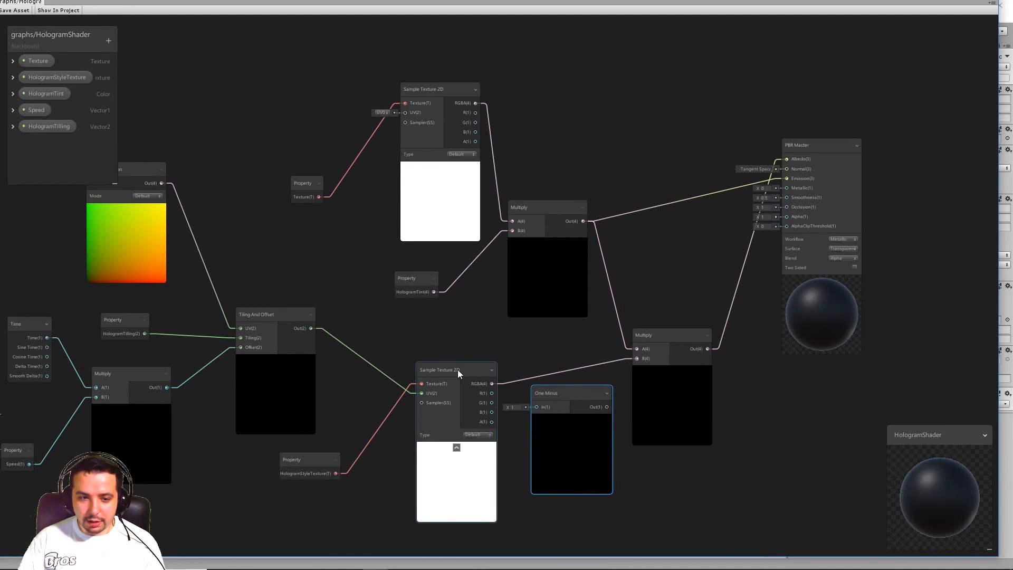
pyautogui.moveTo(457, 371); pyautogui.dragTo(449, 372)
pyautogui.click(549, 373)
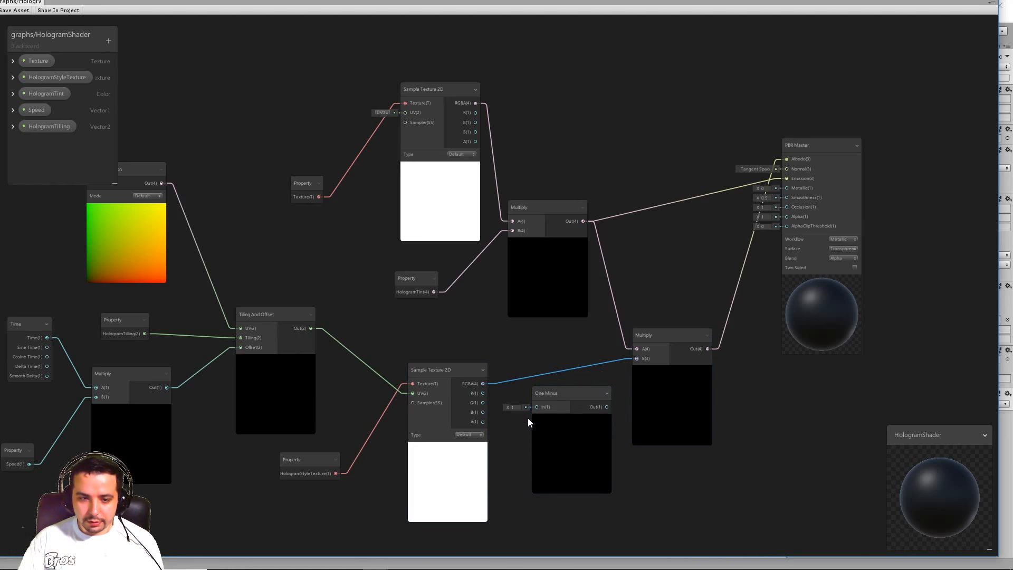
pyautogui.press('Delete')
pyautogui.moveTo(483, 383); pyautogui.dragTo(538, 406)
pyautogui.moveTo(624, 353); pyautogui.dragTo(632, 358)
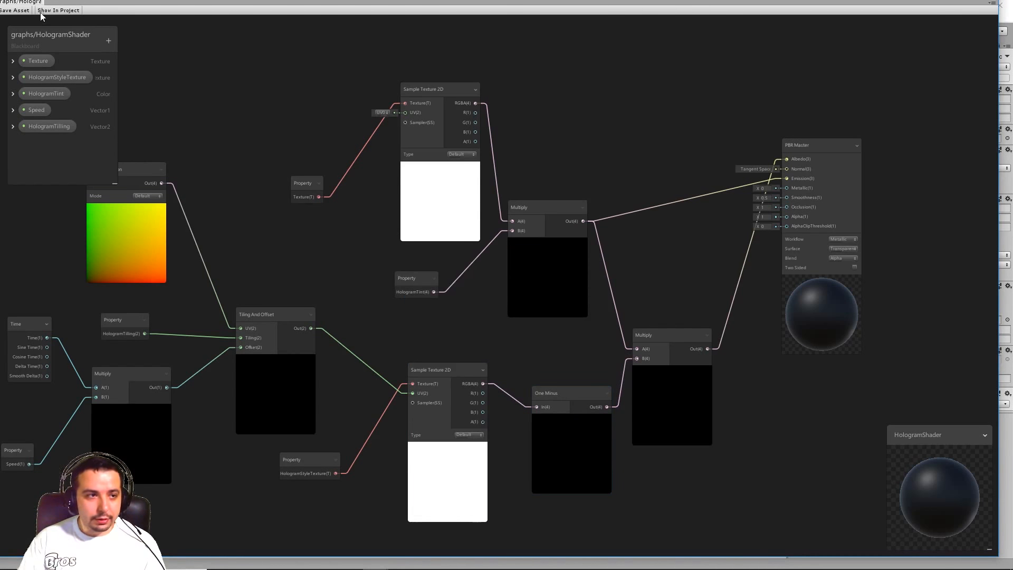
pyautogui.click(21, 10)
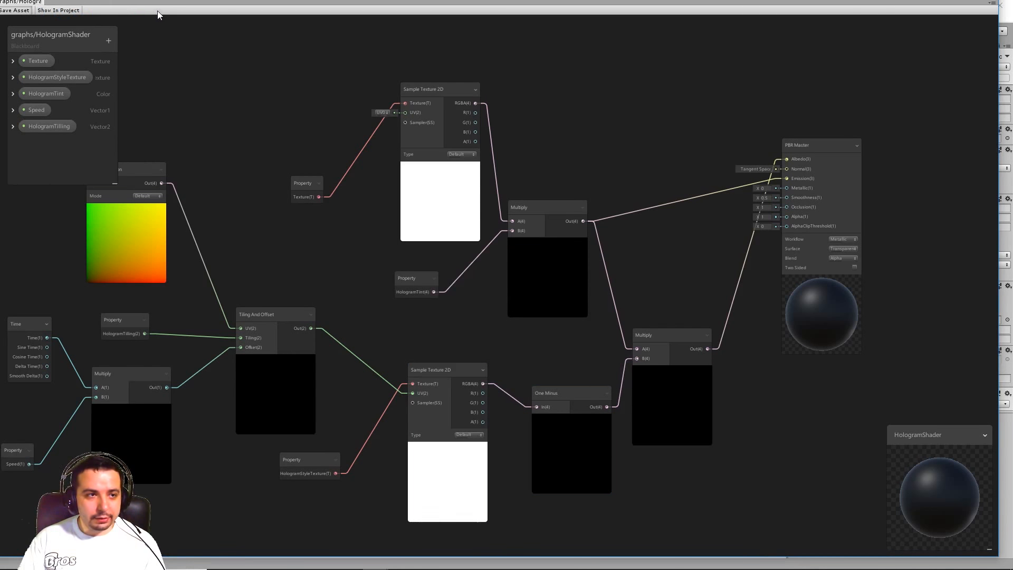
# Step: Return to the scene and examine the updated hologram stripes on Mars and its MarsMaterial
pyautogui.moveTo(176, 3); pyautogui.dragTo(1012, 143)
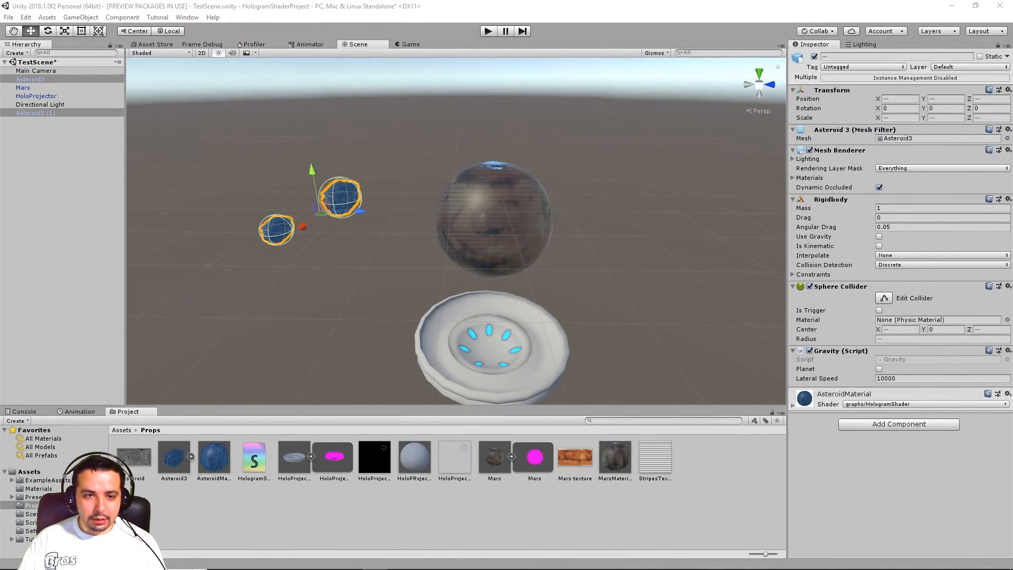
pyautogui.scroll(4, 463, 209)
pyautogui.scroll(-2, 519, 208)
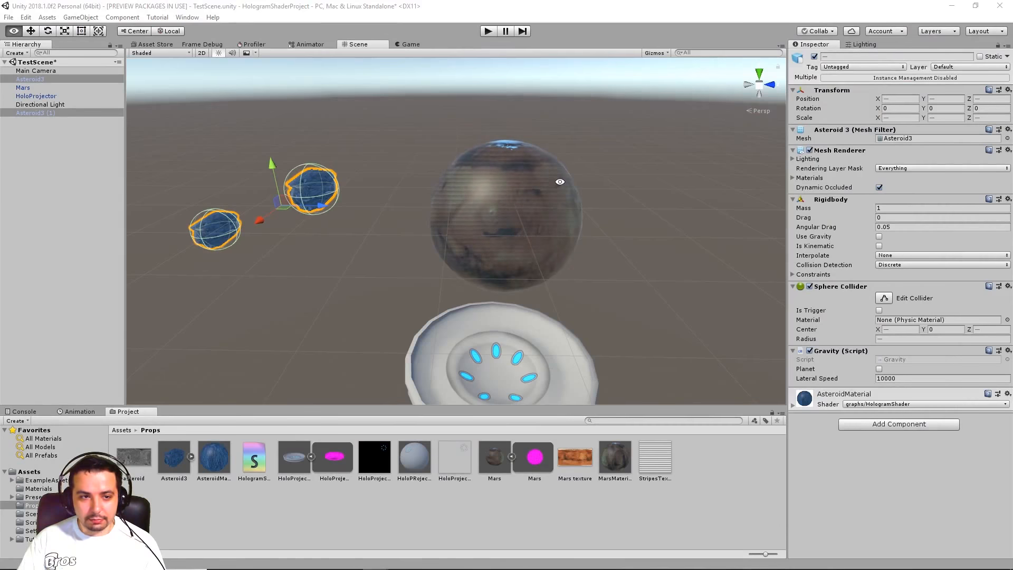
pyautogui.scroll(-2, 580, 226)
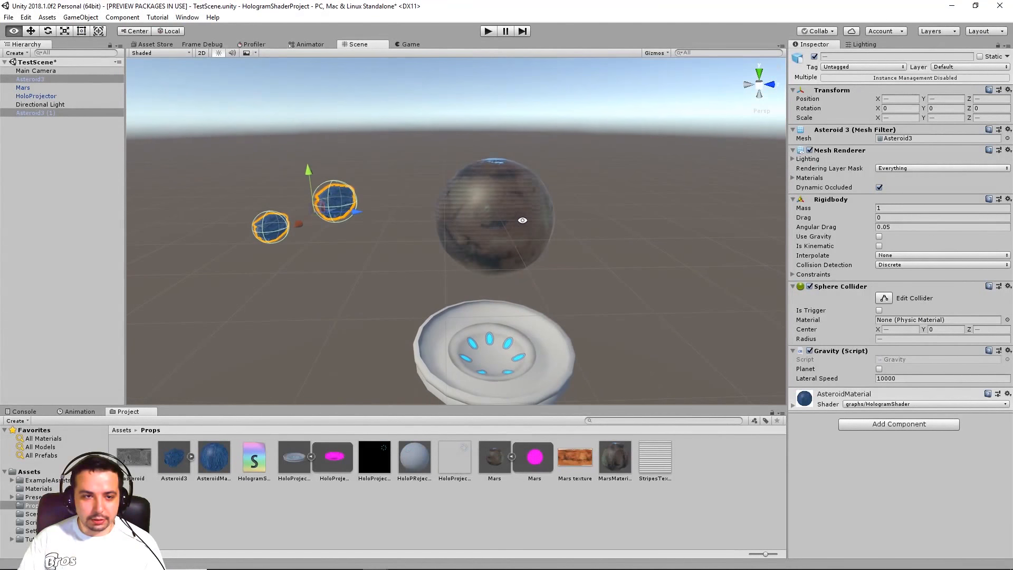
pyautogui.click(521, 218)
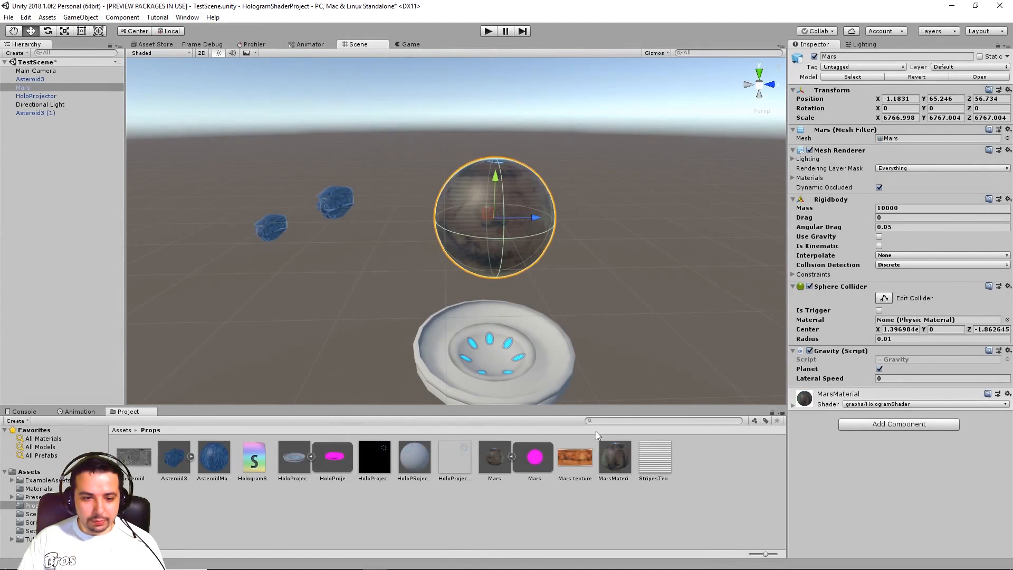
pyautogui.click(606, 457)
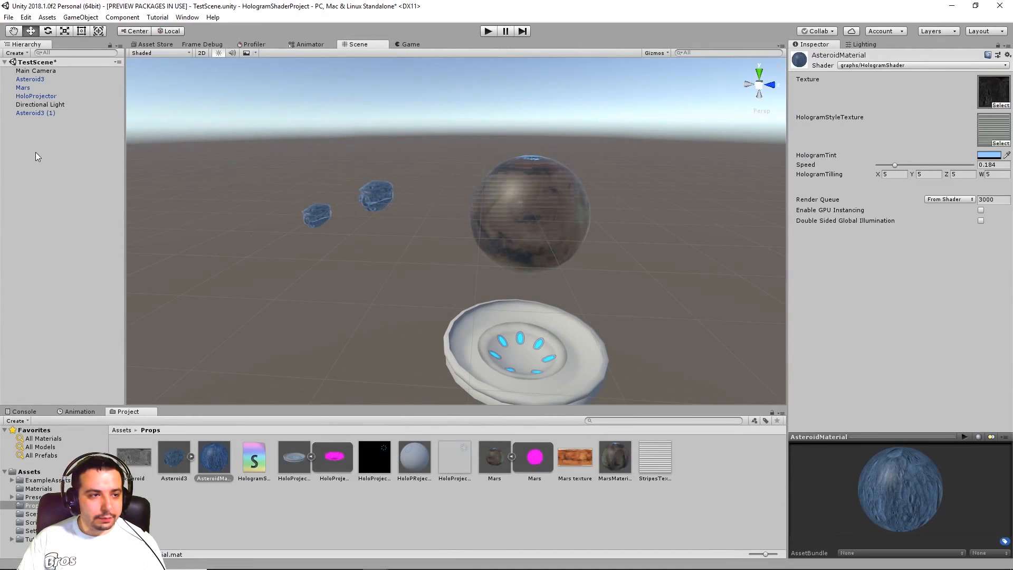
# Step: Add a point light and place it in the holo projector's bowl at about Y -111.9, Z 62.5
pyautogui.rightClick(36, 153)
pyautogui.moveTo(74, 322)
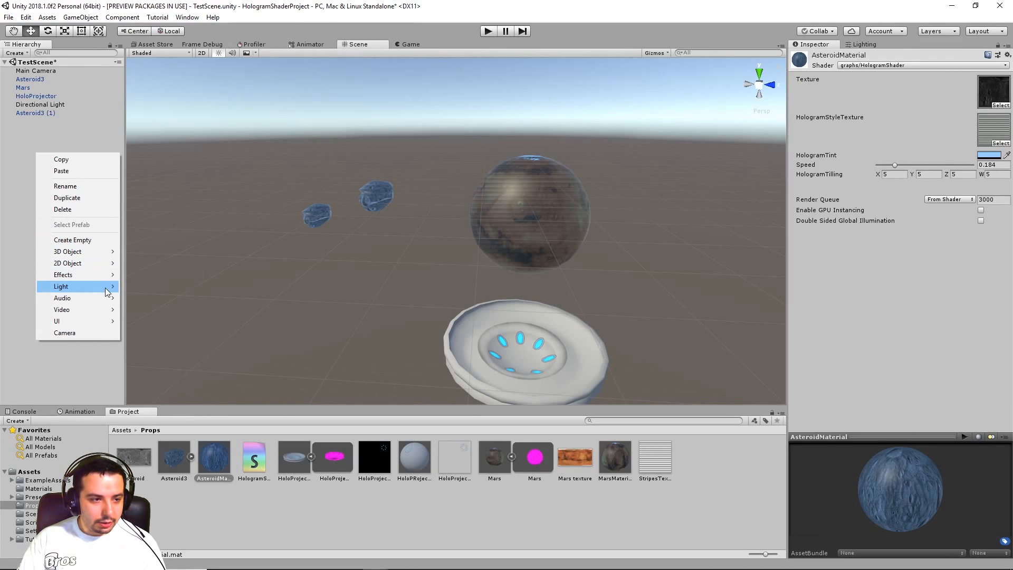
pyautogui.moveTo(108, 287)
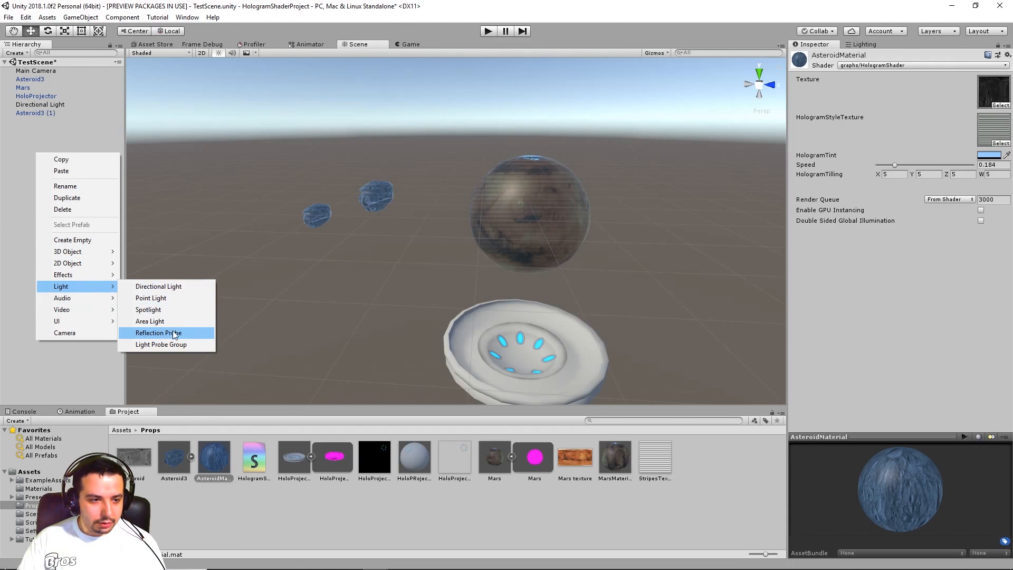
pyautogui.click(158, 298)
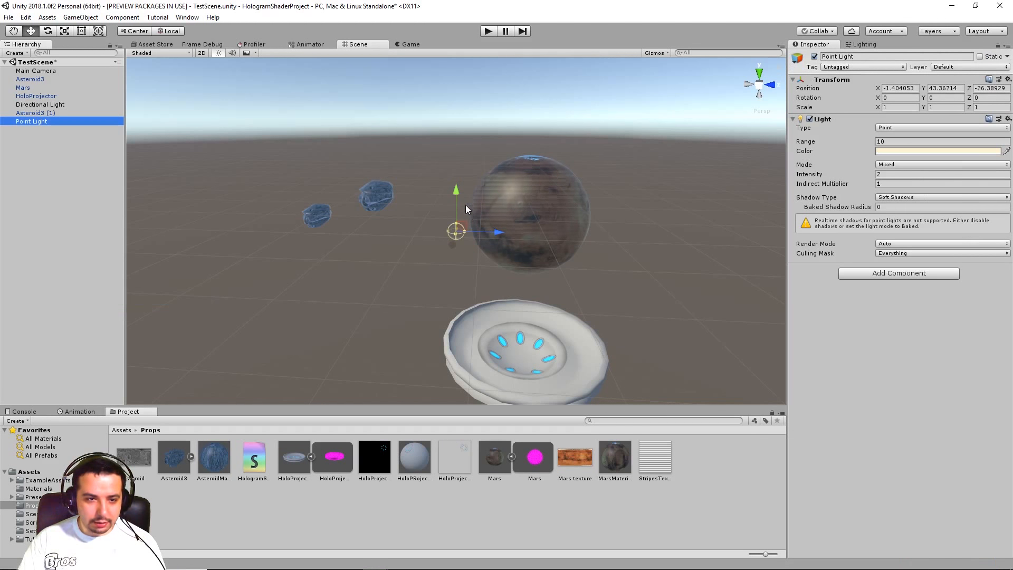
pyautogui.moveTo(455, 188); pyautogui.dragTo(453, 264)
pyautogui.press('r')
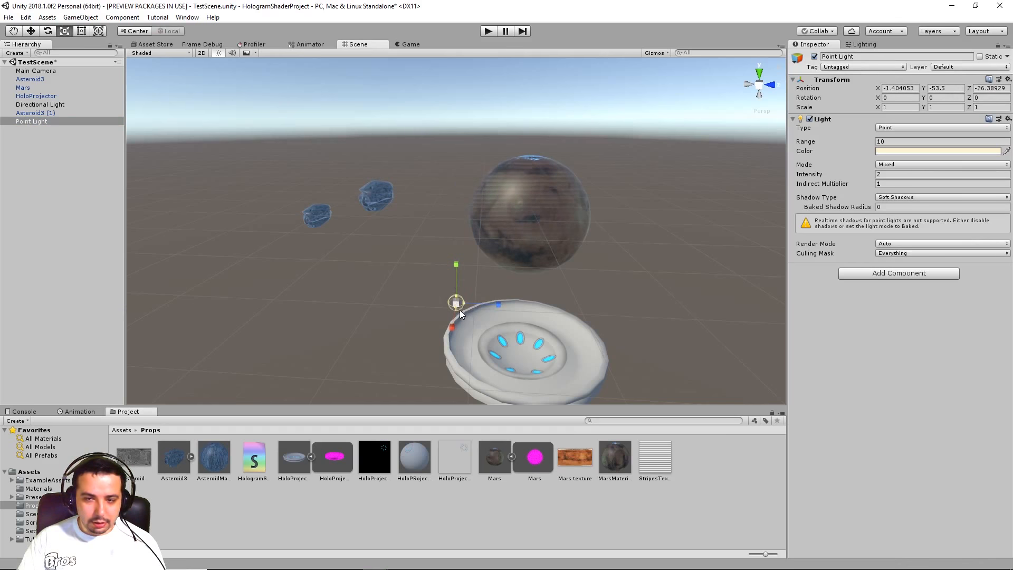
pyautogui.press('w')
pyautogui.moveTo(496, 306); pyautogui.dragTo(568, 319)
pyautogui.moveTo(530, 267); pyautogui.dragTo(529, 307)
# Step: Set the point light's range to about 256.29 and its colour to the bright blue 00B3FF
pyautogui.moveTo(806, 142); pyautogui.dragTo(124, 370)
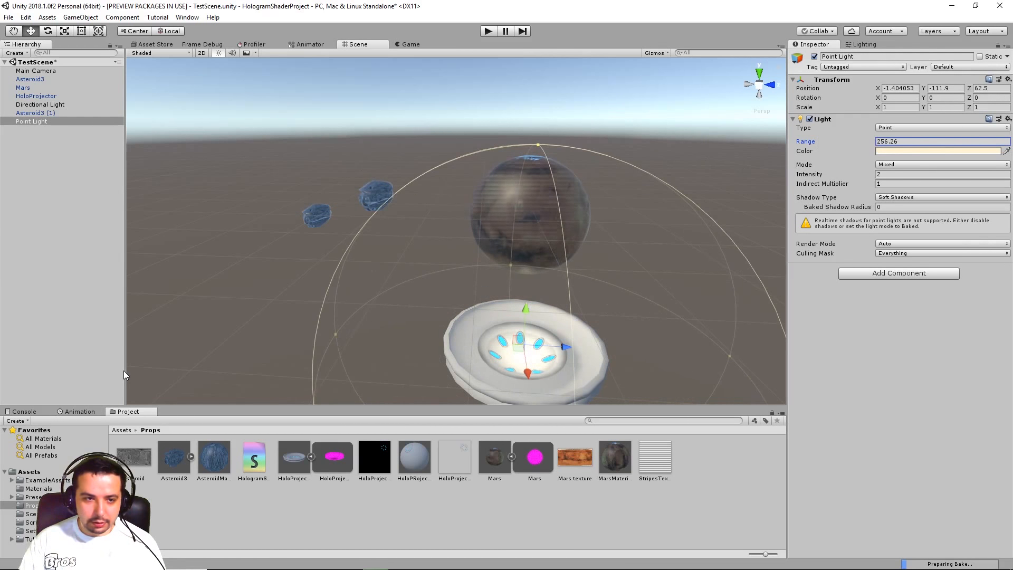
pyautogui.click(906, 150)
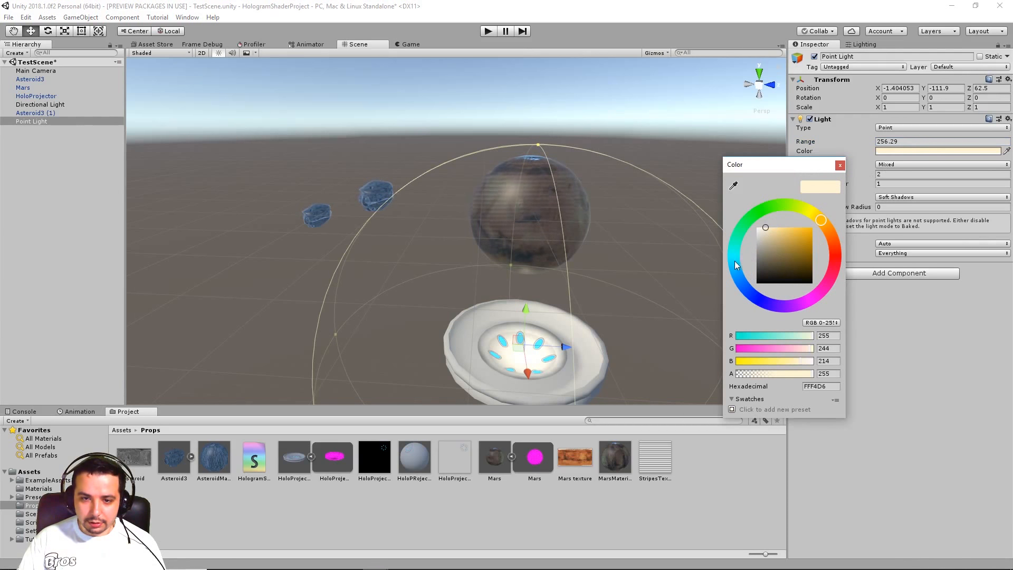
pyautogui.moveTo(737, 265)
pyautogui.mouseDown()
pyautogui.moveTo(733, 286)
pyautogui.moveTo(724, 274)
pyautogui.mouseUp()
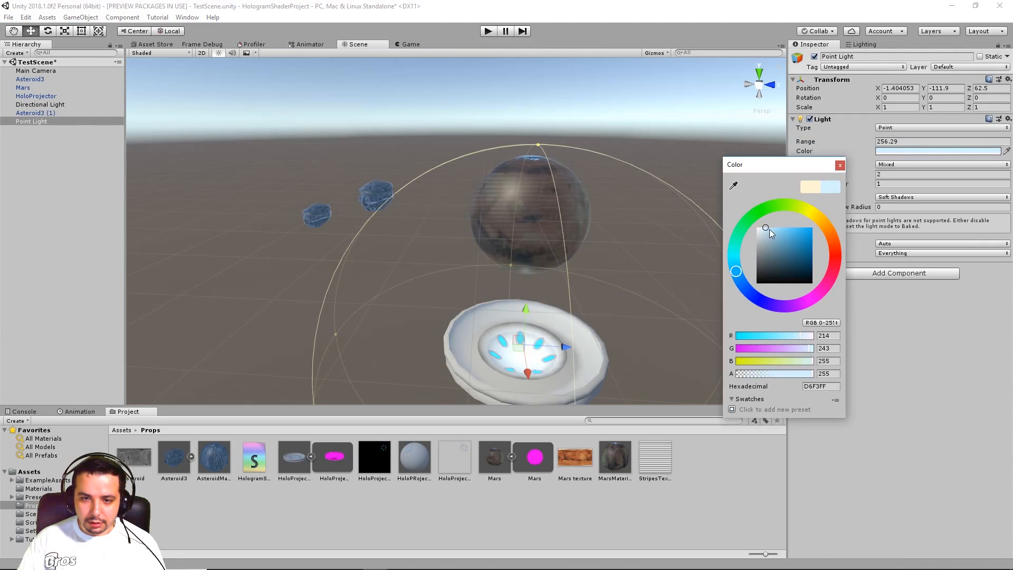
pyautogui.moveTo(809, 230); pyautogui.dragTo(815, 226)
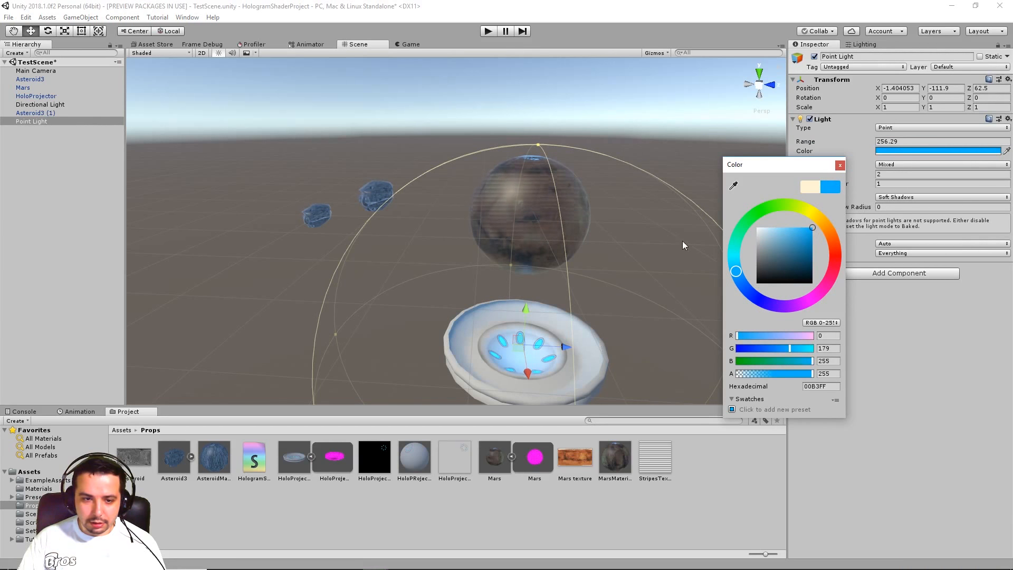
pyautogui.click(910, 413)
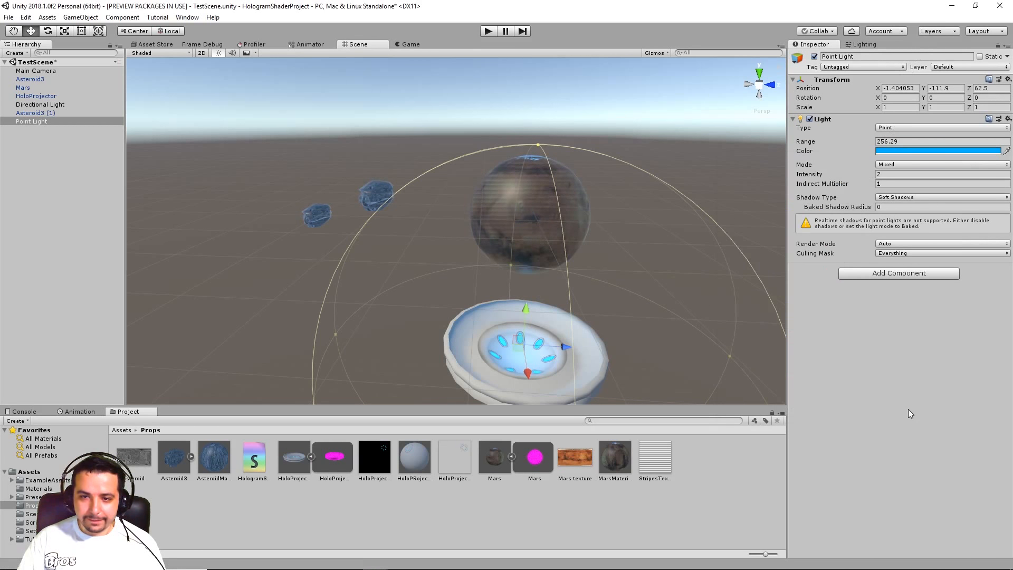
# Step: Increase the point light's range to about 529.51 and its intensity to 2.4
pyautogui.moveTo(829, 141); pyautogui.dragTo(897, 144)
pyautogui.moveTo(842, 343); pyautogui.dragTo(340, 249)
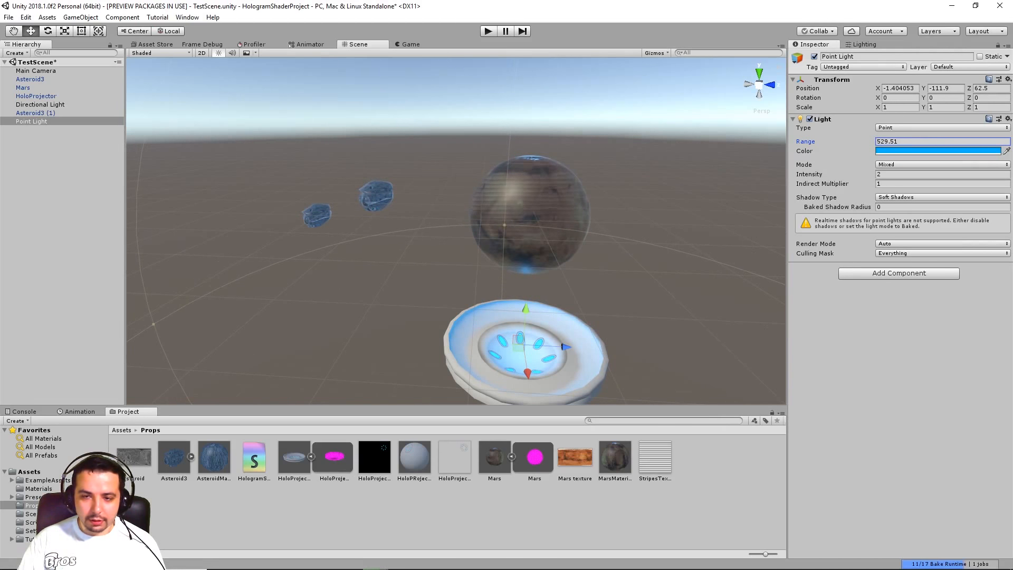
pyautogui.moveTo(836, 176); pyautogui.dragTo(823, 175)
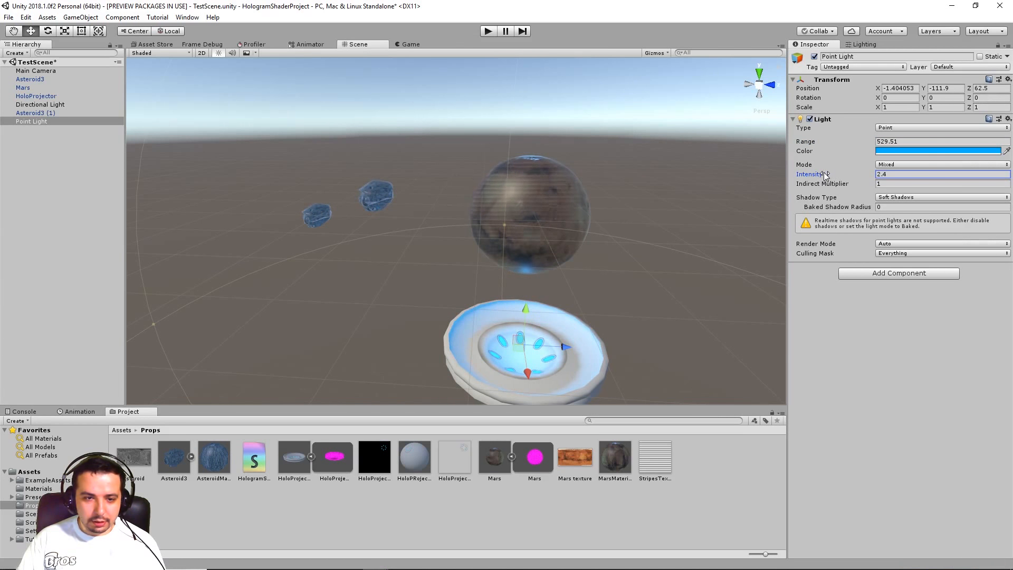
# Step: Align the Main Camera with a scene view that frames the projector, Mars and both asteroids
pyautogui.keyDown('alt'); pyautogui.moveTo(499, 311); pyautogui.dragTo(475, 168); pyautogui.keyUp('alt')
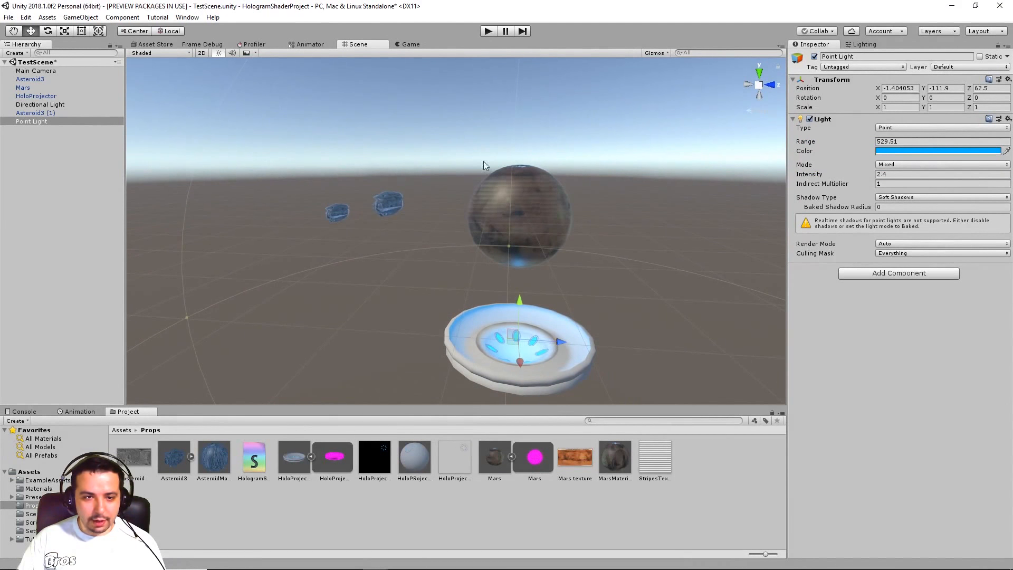
pyautogui.scroll(-2, 501, 211)
pyautogui.moveTo(584, 208); pyautogui.dragTo(512, 205, button='middle')
pyautogui.keyDown('alt'); pyautogui.moveTo(512, 206); pyautogui.dragTo(560, 189); pyautogui.keyUp('alt')
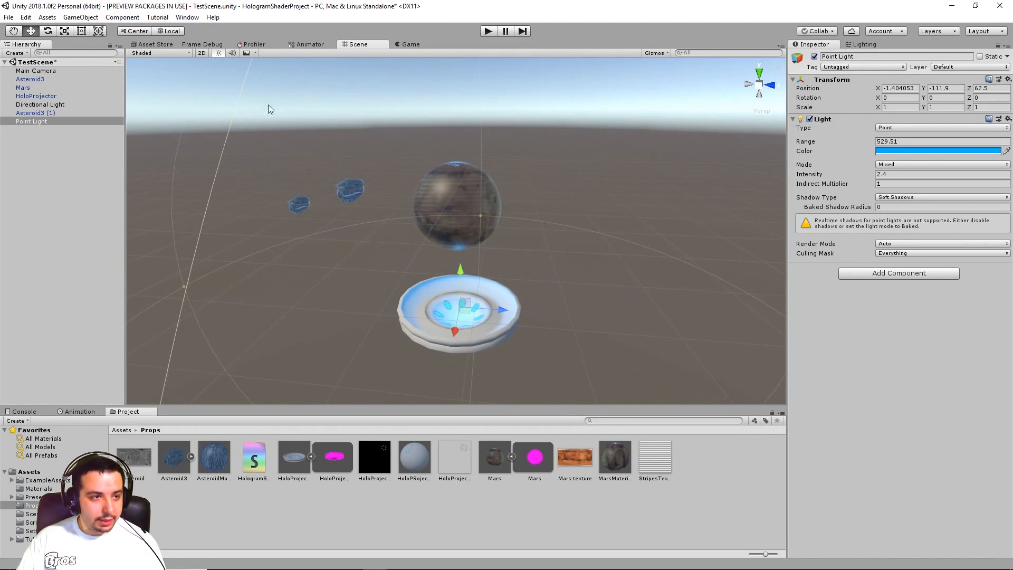
pyautogui.click(39, 71)
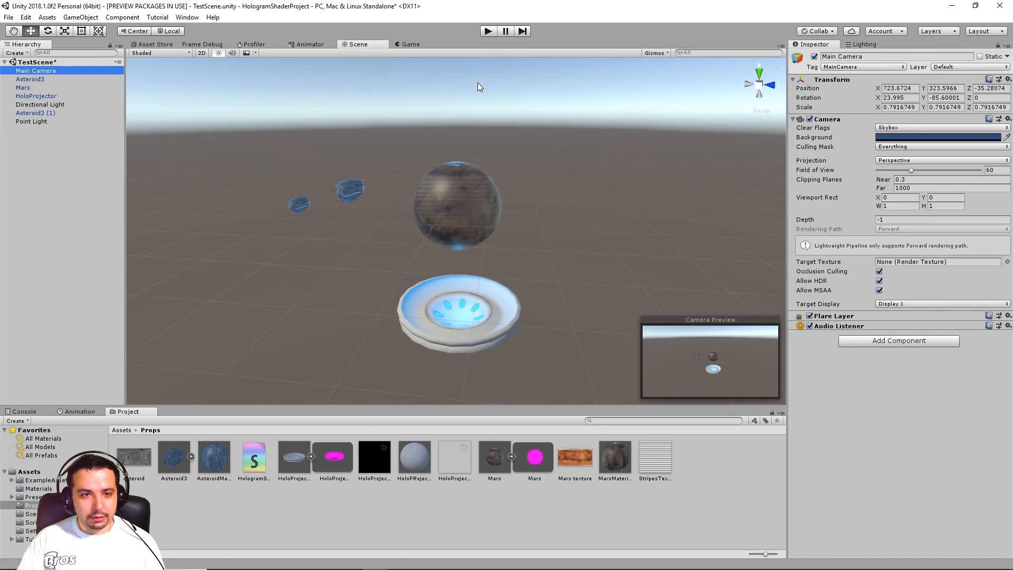
pyautogui.hotkey('ctrl', 'shift', 'f')
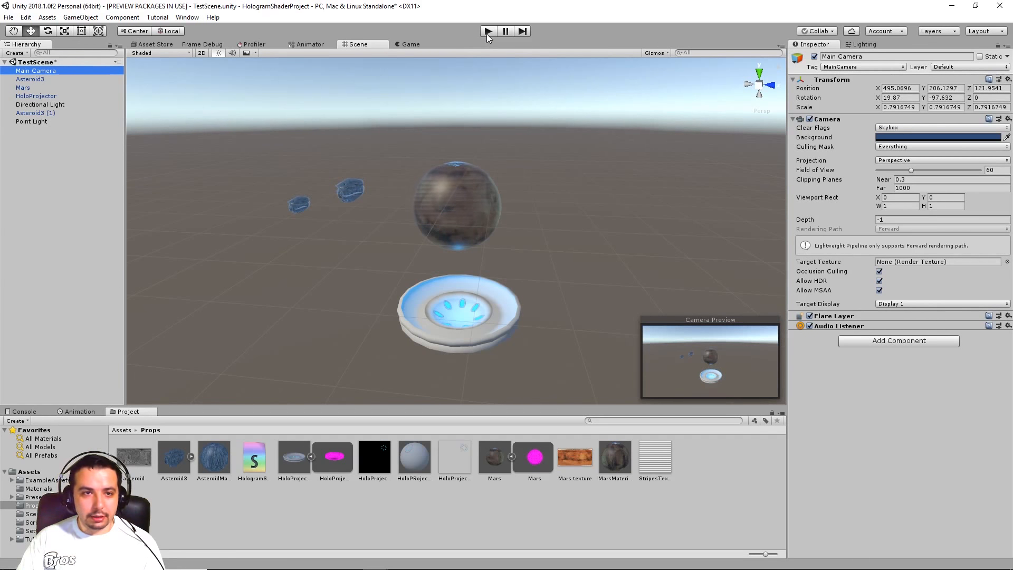
# Step: Run the scene to check the hologram through the Main Camera, and stop playback
pyautogui.click(487, 32)
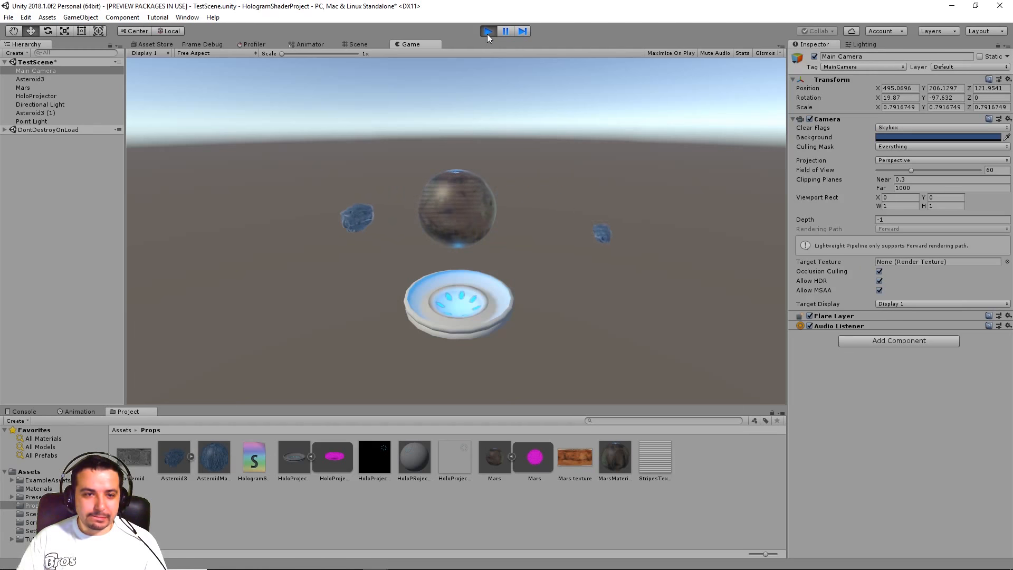
pyautogui.click(487, 33)
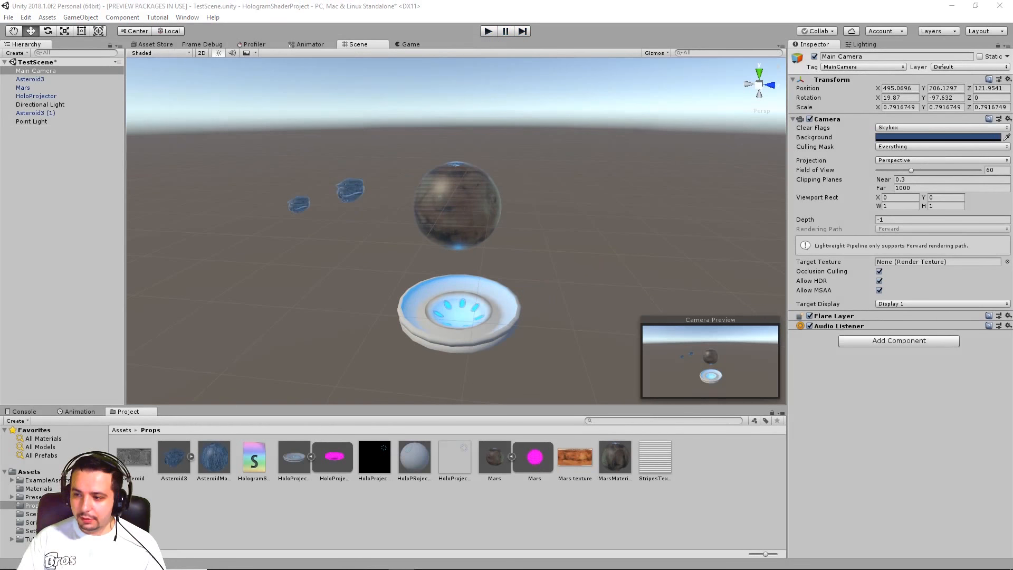